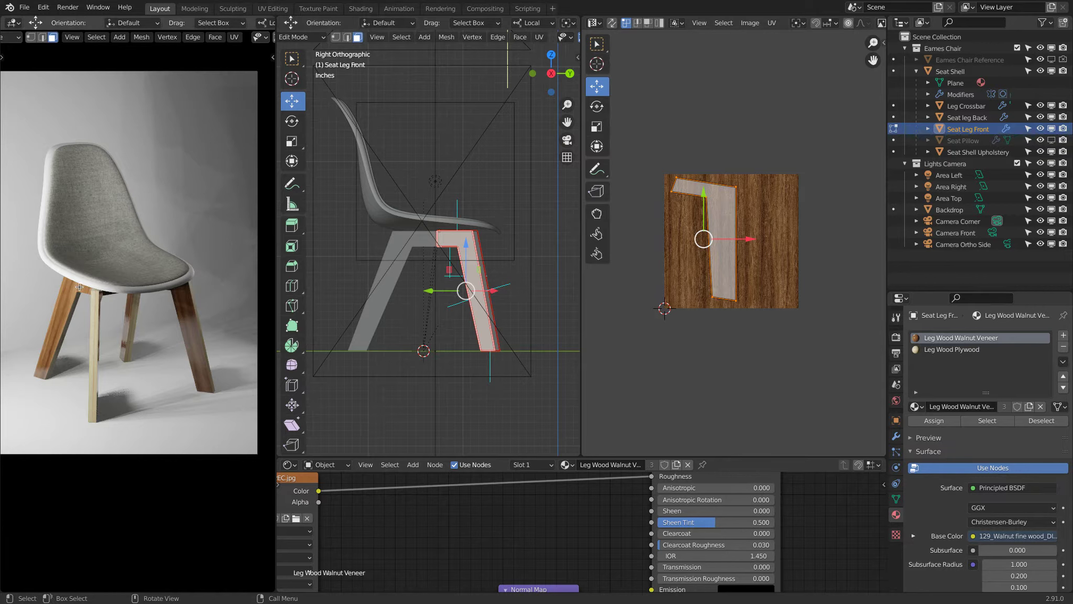
- Orbit and zoom the chair to an angled perspective view
middle_drag(436, 237, 485, 261)
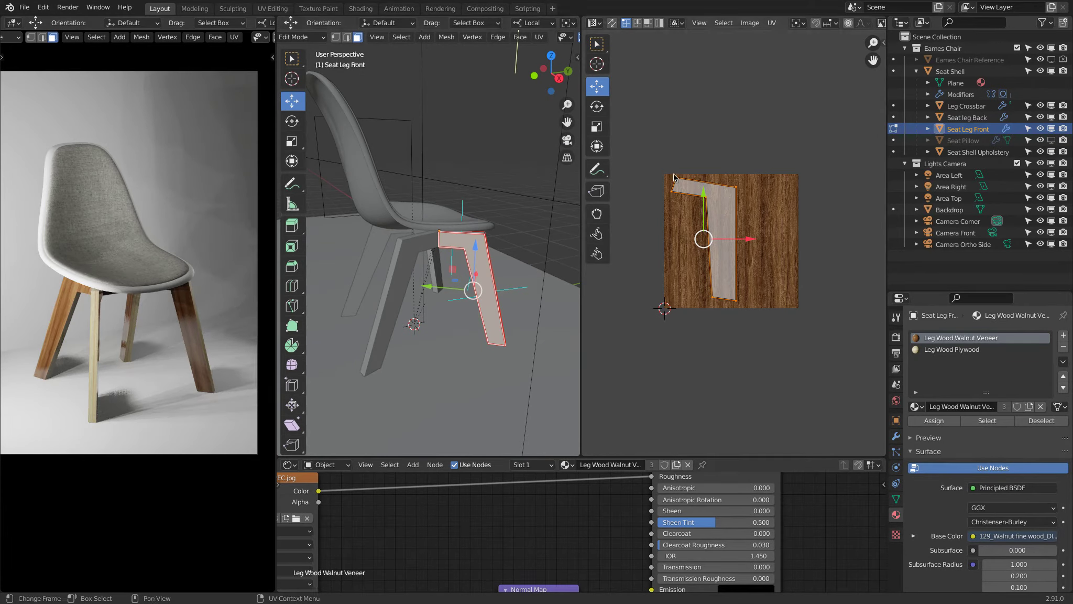
scroll(735, 293, up, 4)
scroll(762, 309, down, 3)
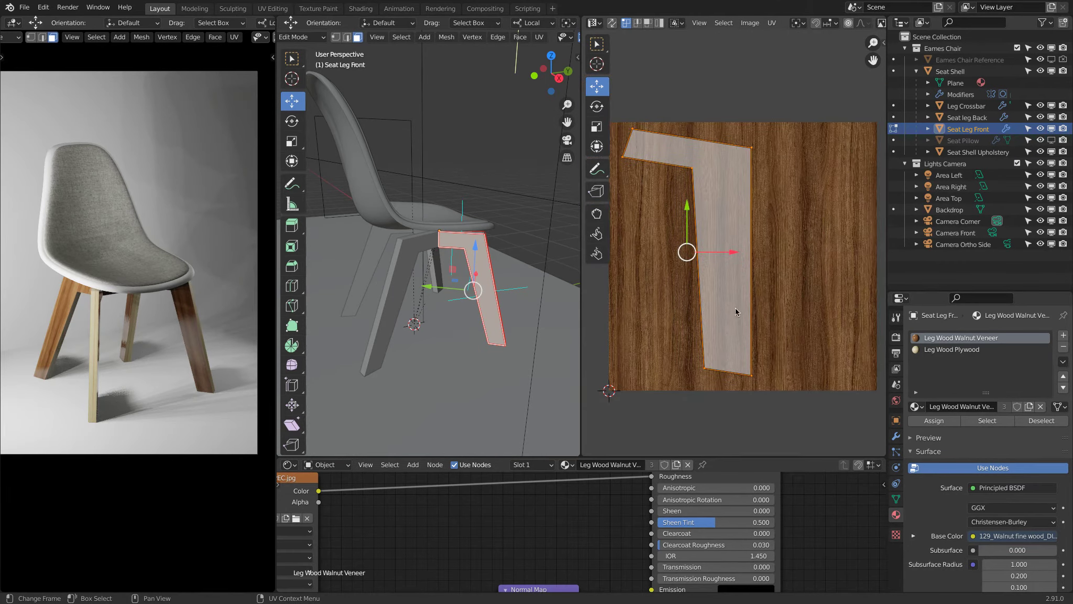
scroll(787, 341, down, 1)
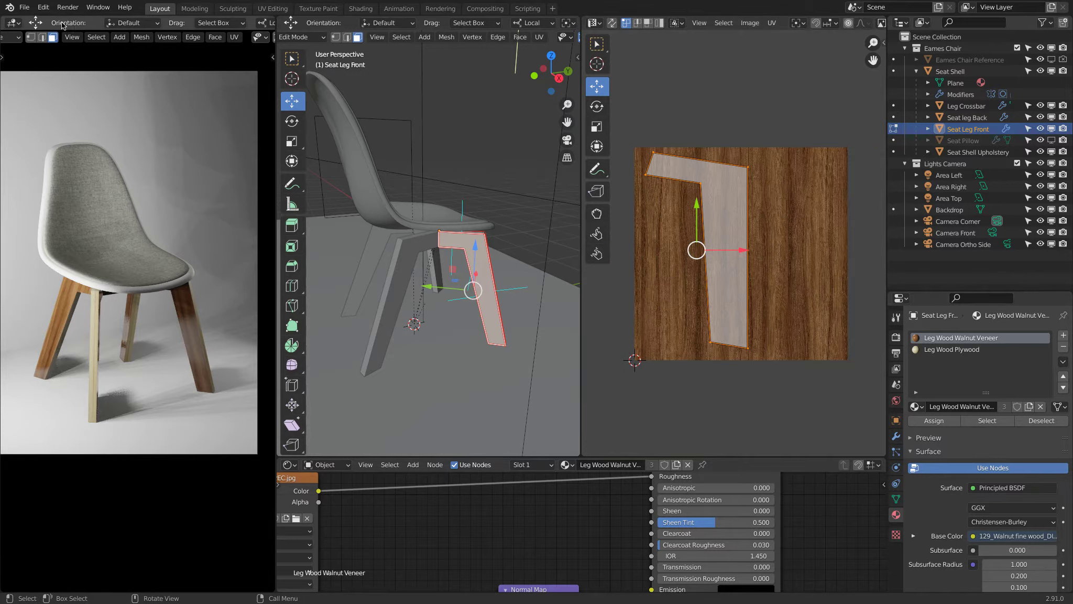
- Open PC Table Lecture.blend from recent files, discarding the chair file's unsaved changes
click(24, 7)
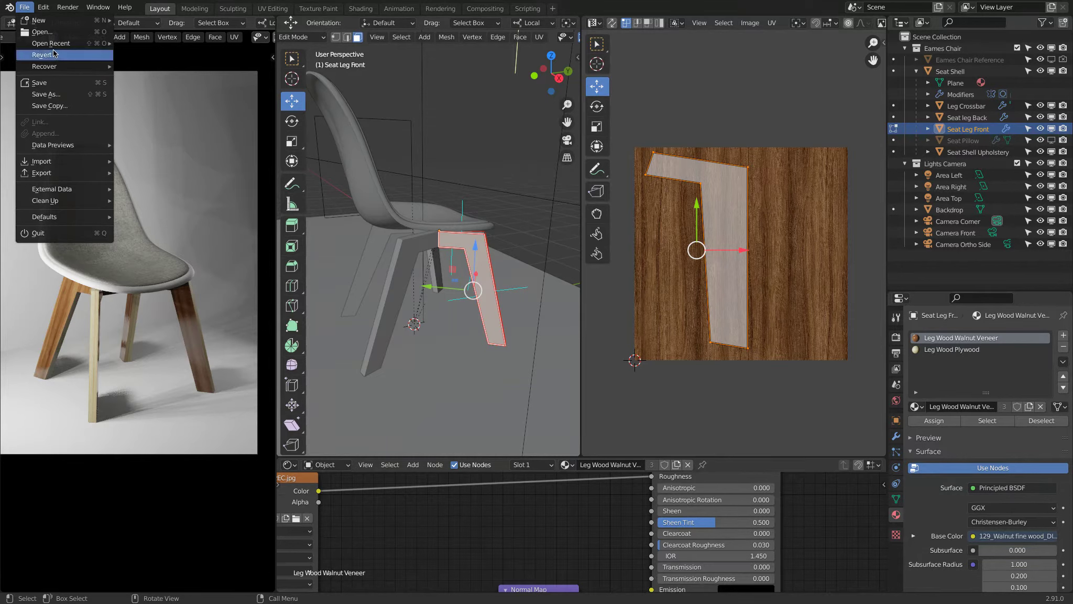
mouse_move(50, 63)
mouse_move(51, 43)
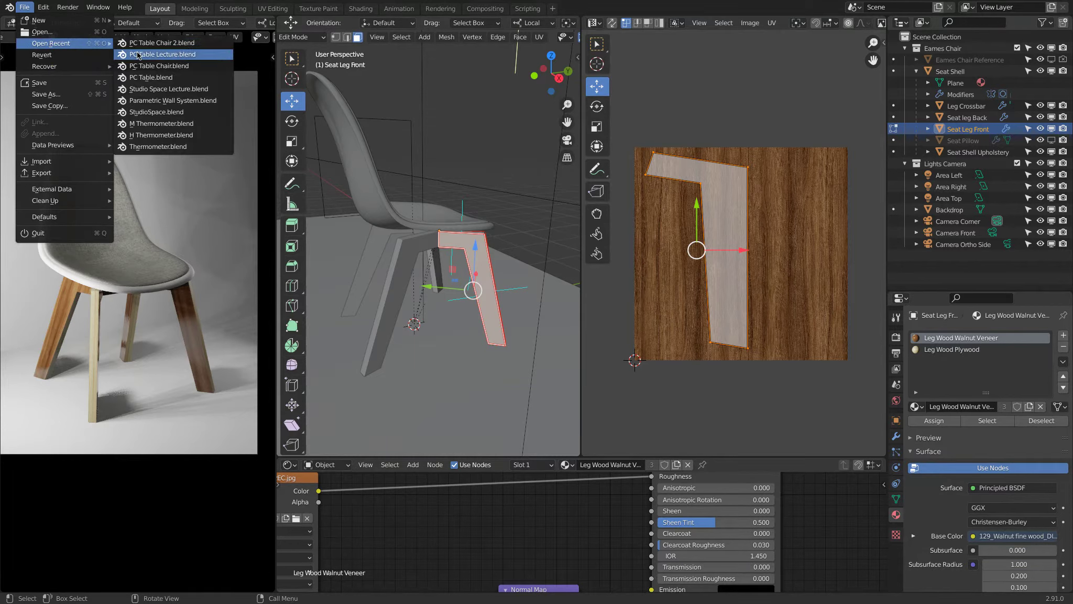
click(199, 55)
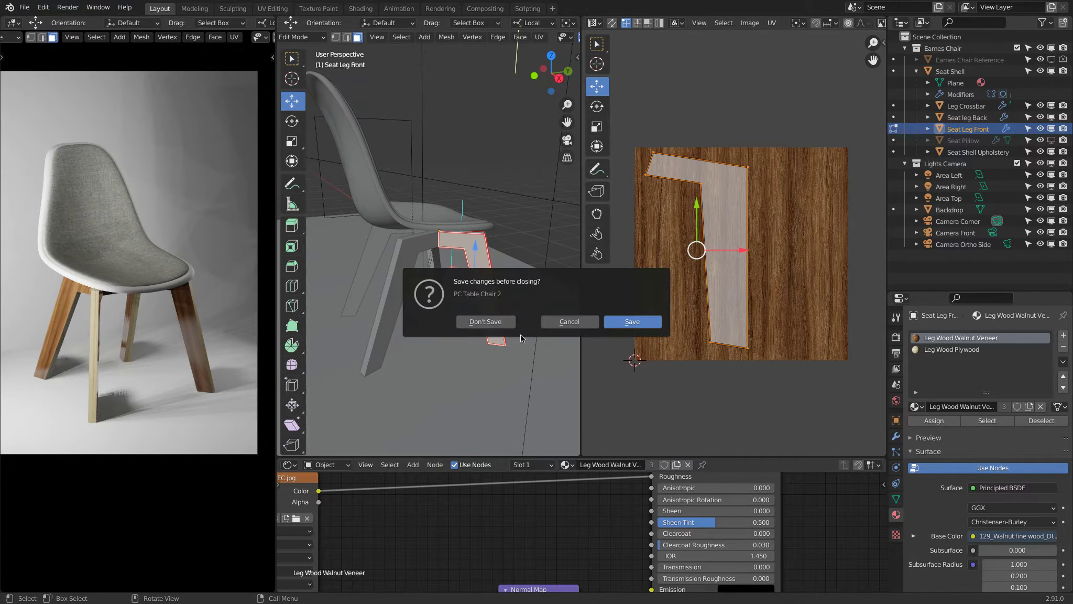
click(481, 321)
- Orbit to an elevated view and select the table's Leg object
middle_drag(668, 207, 631, 222)
click(585, 213)
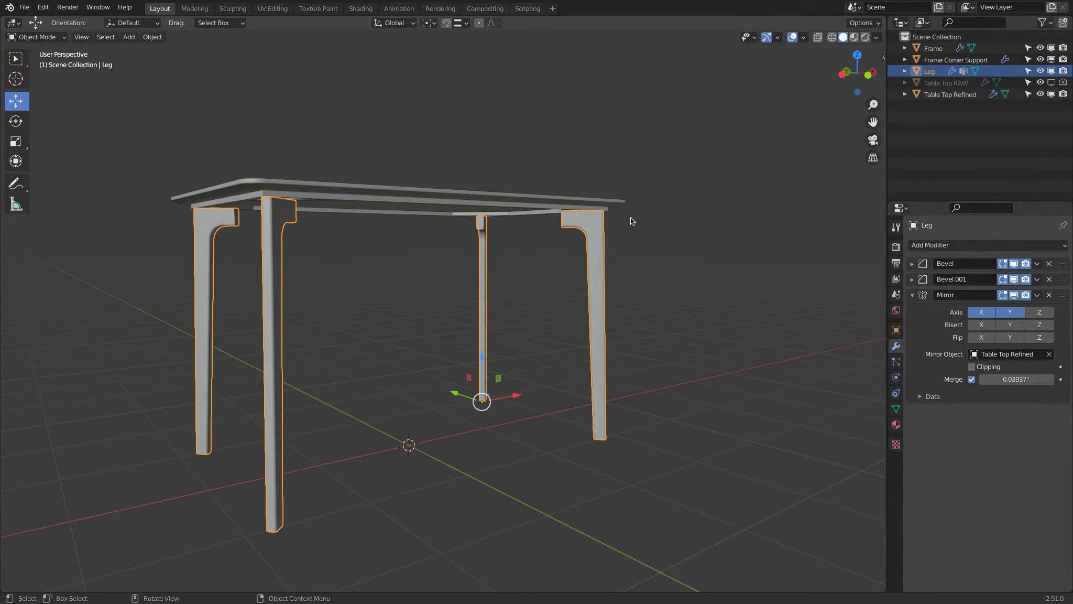
click(25, 8)
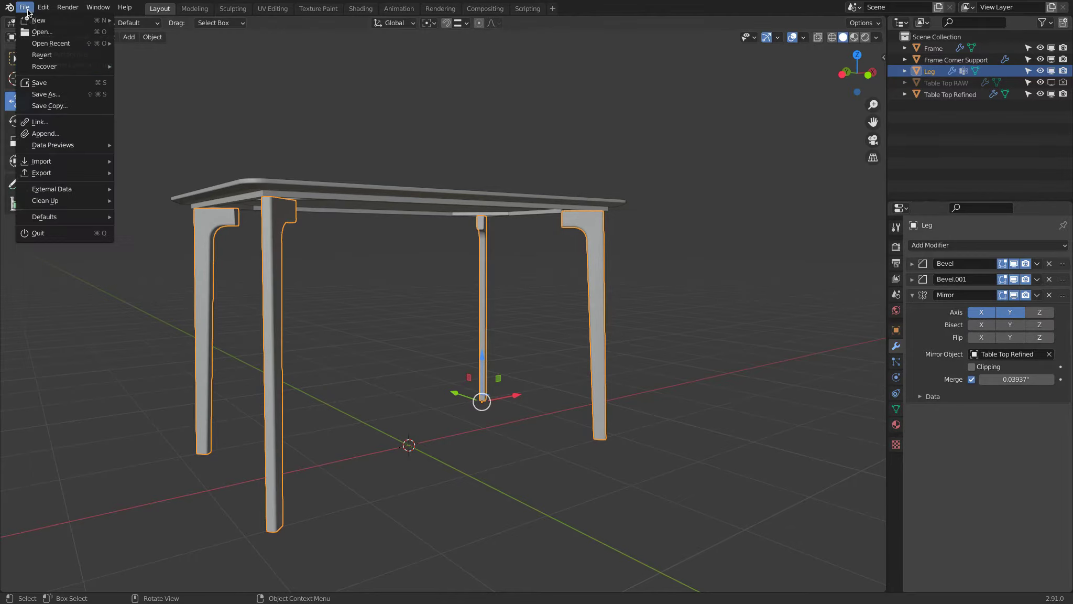
- Browse the Append dialog to the Material folder inside PC Table Chair 2.blend
click(62, 134)
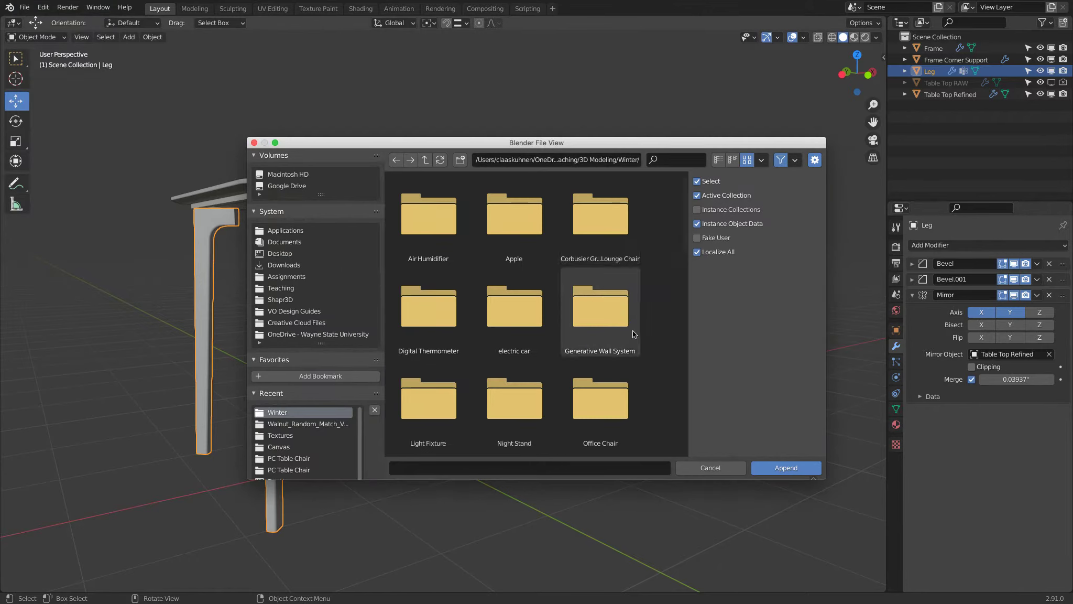
scroll(633, 343, down, 8)
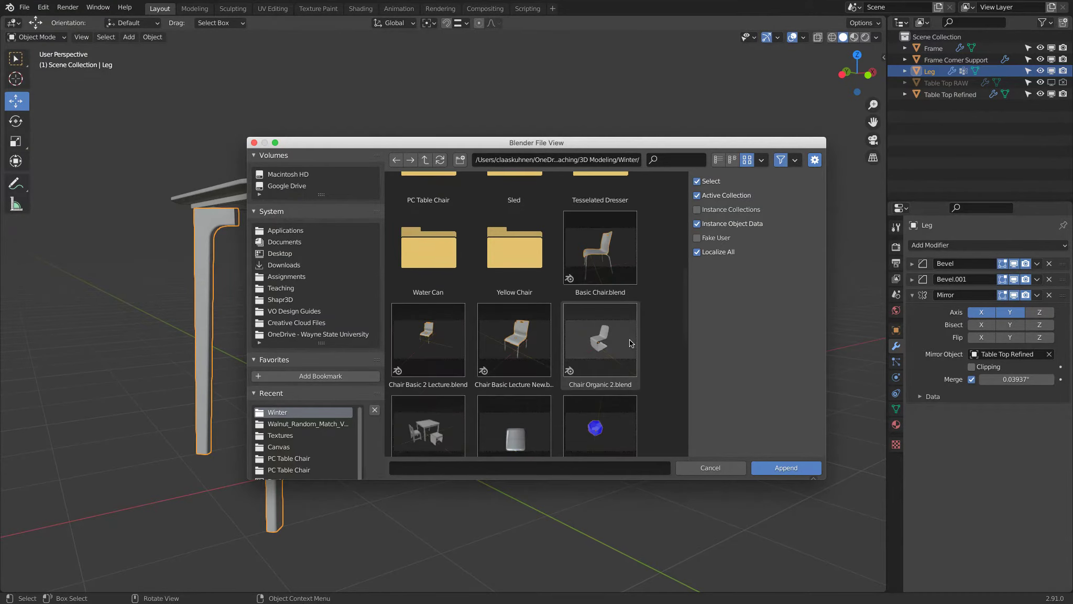
scroll(630, 338, up, 2)
click(430, 208)
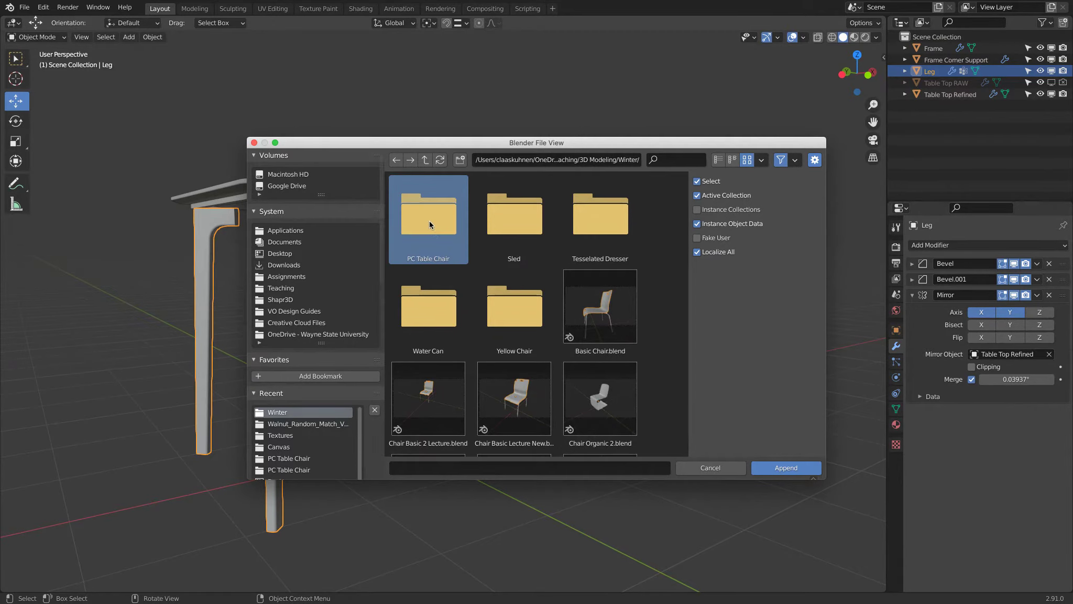
double_click(429, 218)
double_click(590, 212)
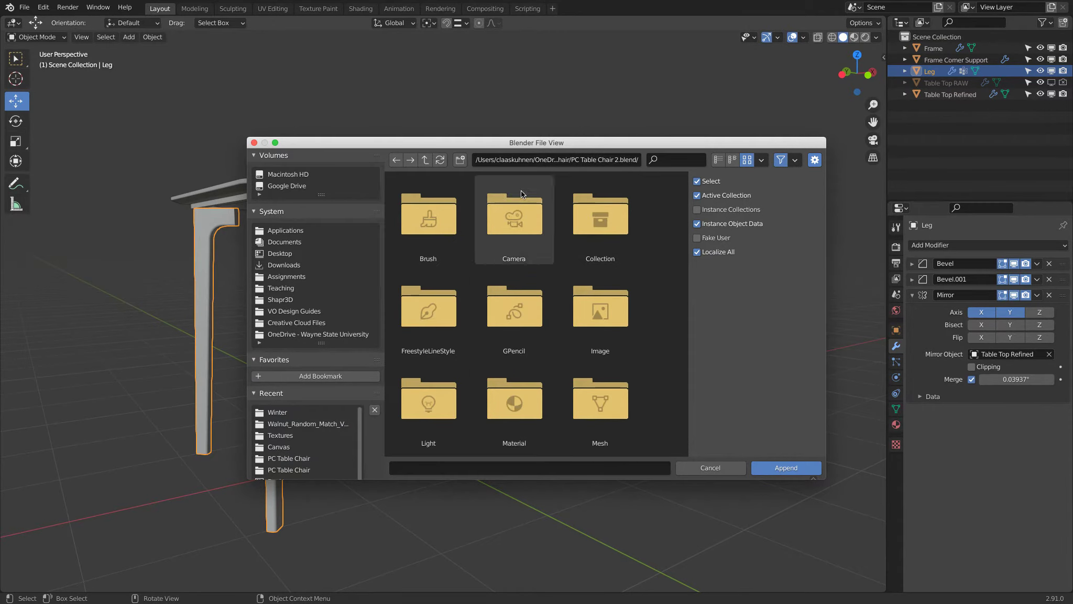
scroll(611, 320, down, 2)
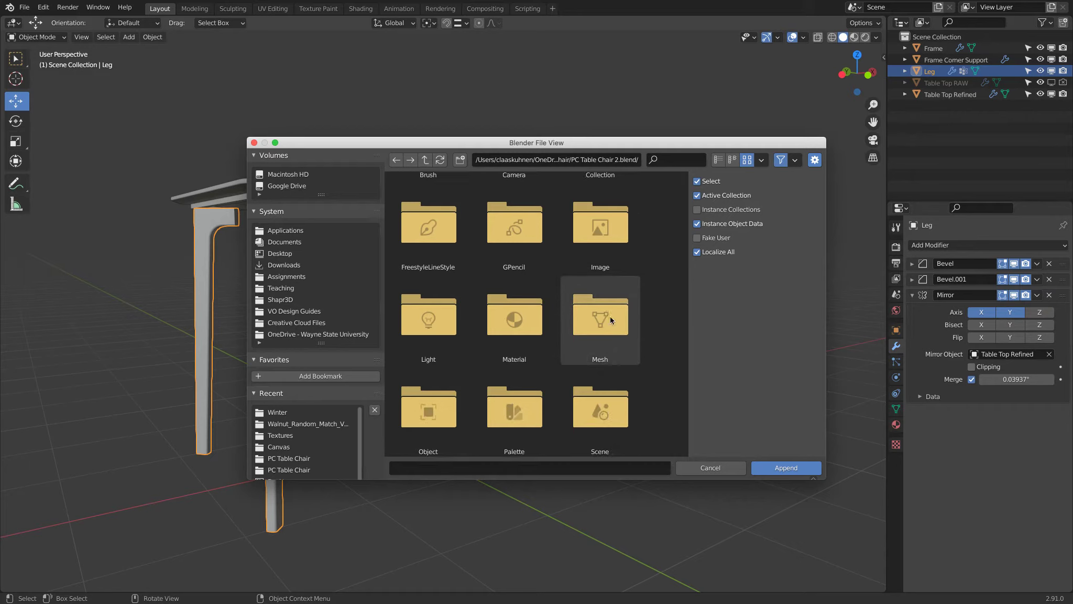
double_click(555, 271)
- Append the Leg Wood Walnut Veneer and Leg Wood Plywood materials
scroll(577, 260, down, 4)
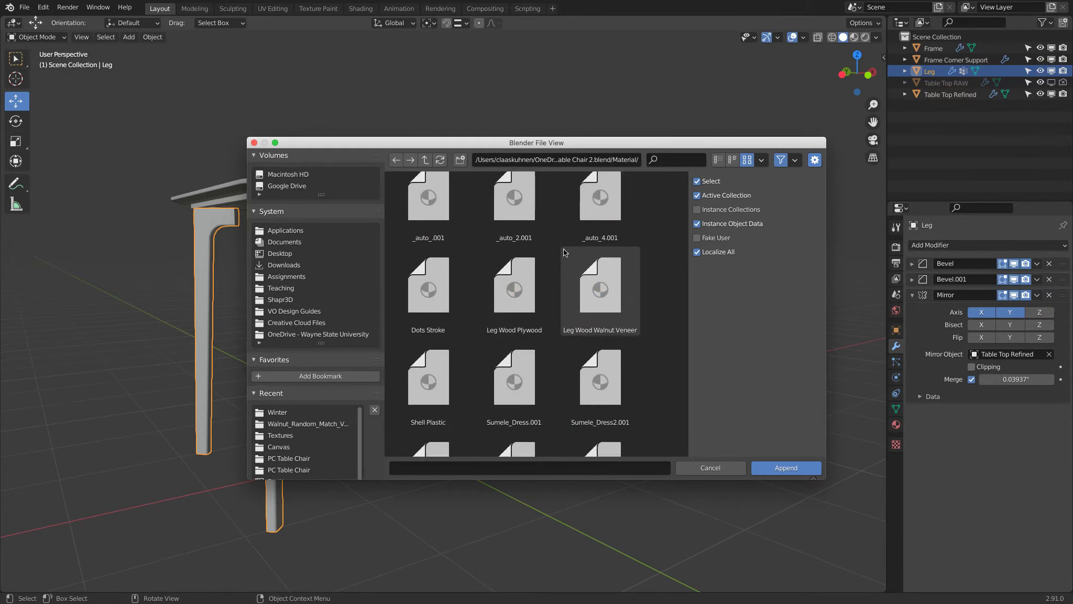
scroll(592, 314, up, 4)
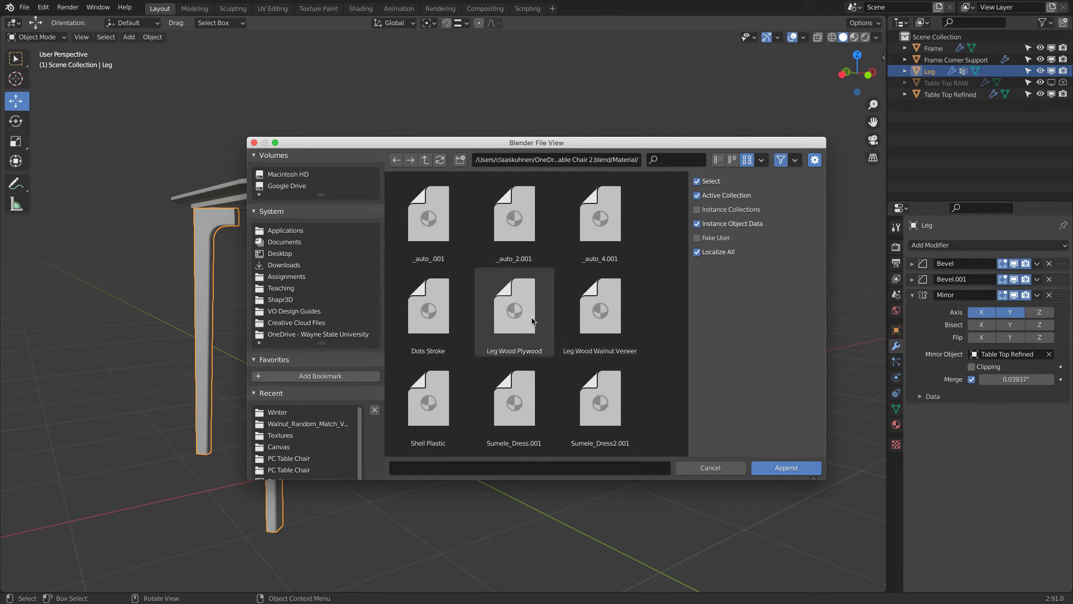
click(623, 316)
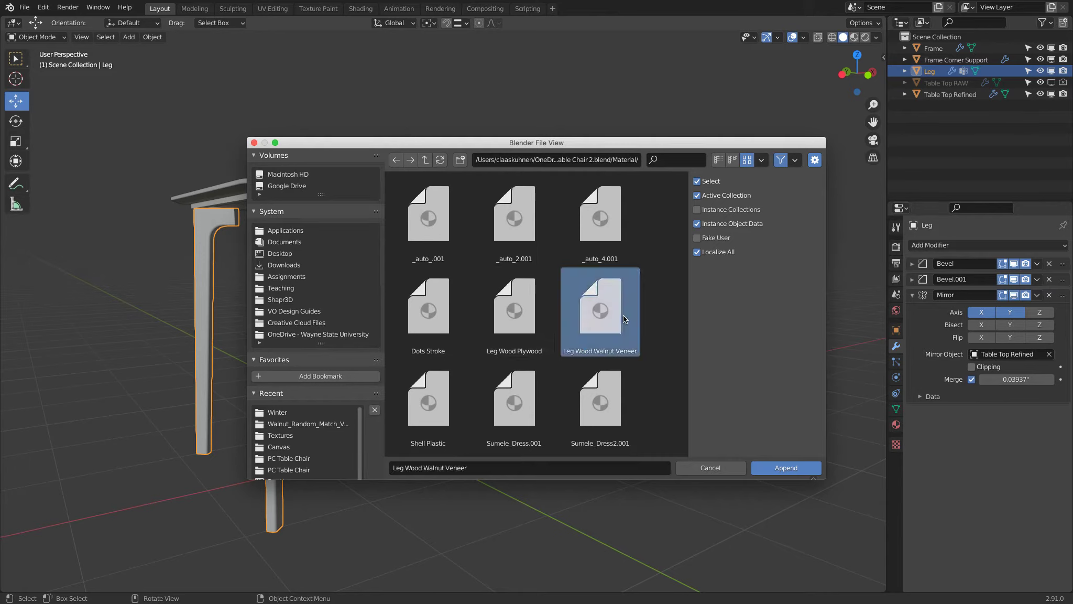
ctrl+click(528, 320)
click(786, 467)
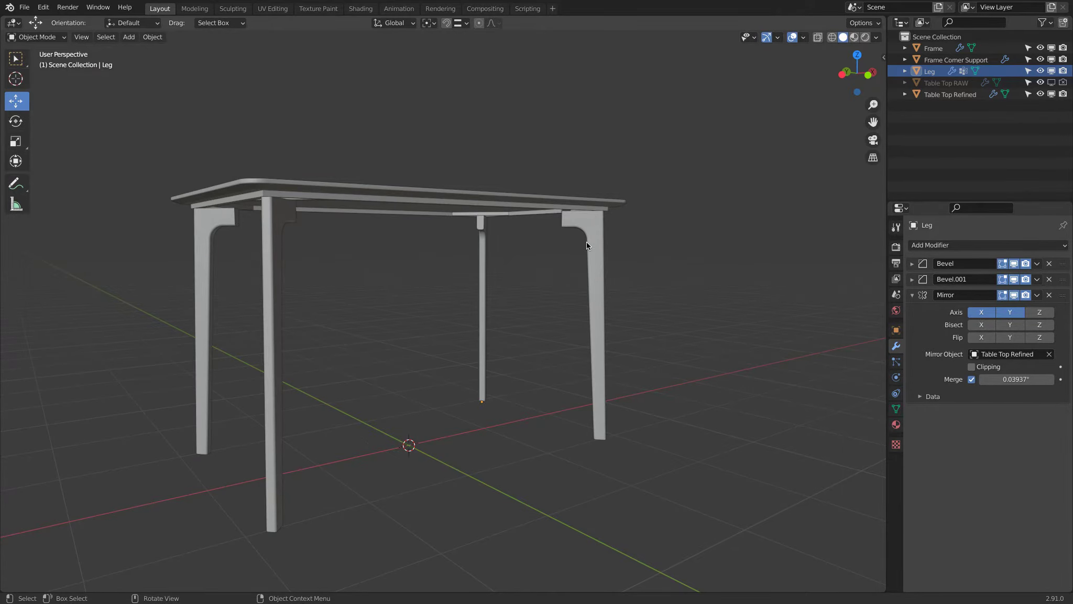
- Give the Leg Leg Wood Walnut Veneer plus a second Leg Wood Plywood slot, viewed in Material Preview
click(592, 223)
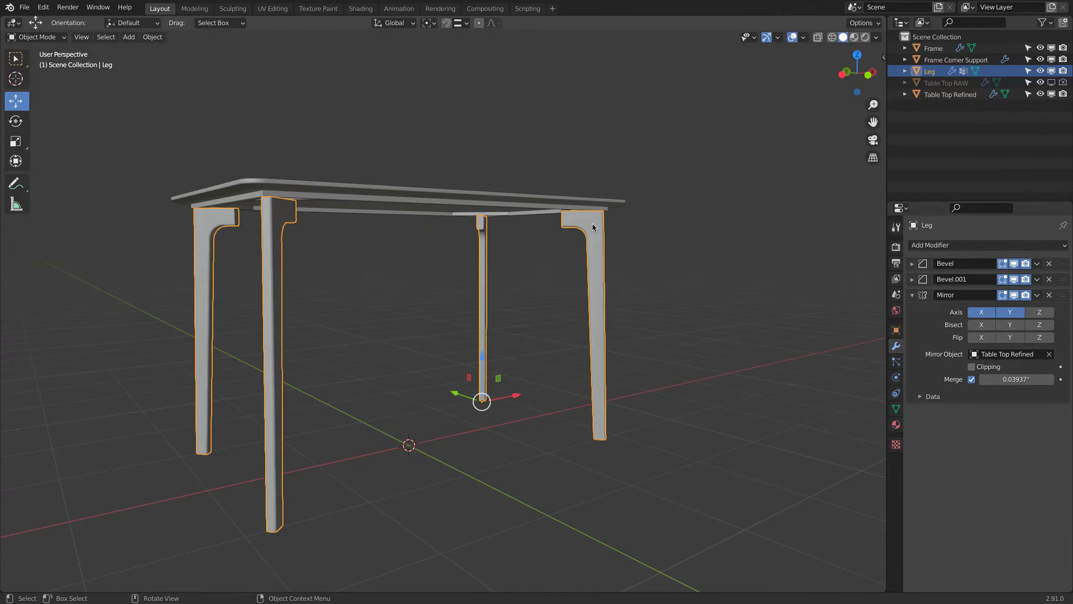
click(896, 424)
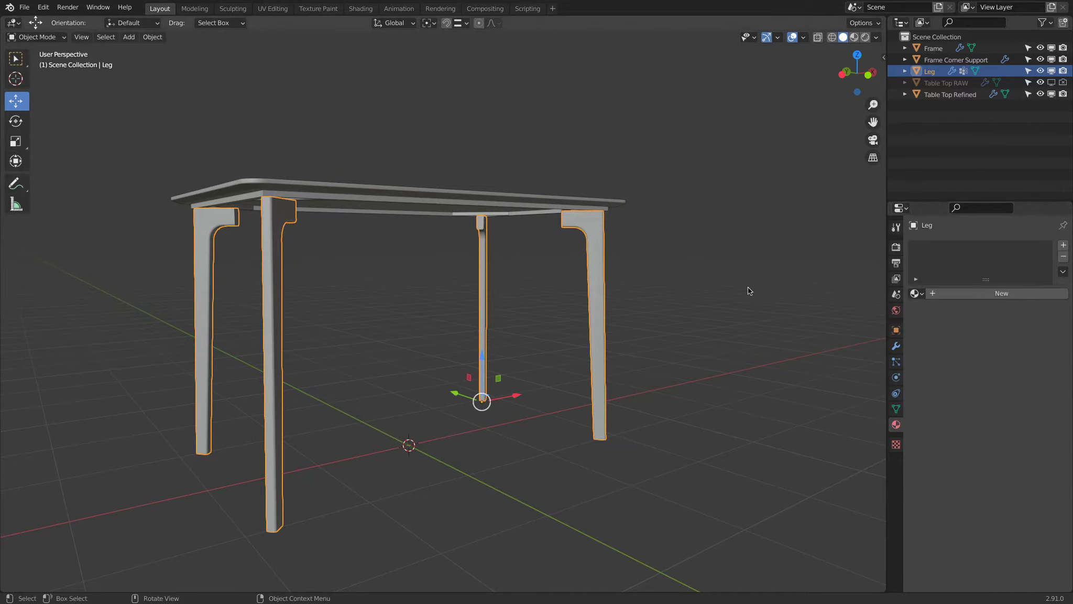
click(918, 293)
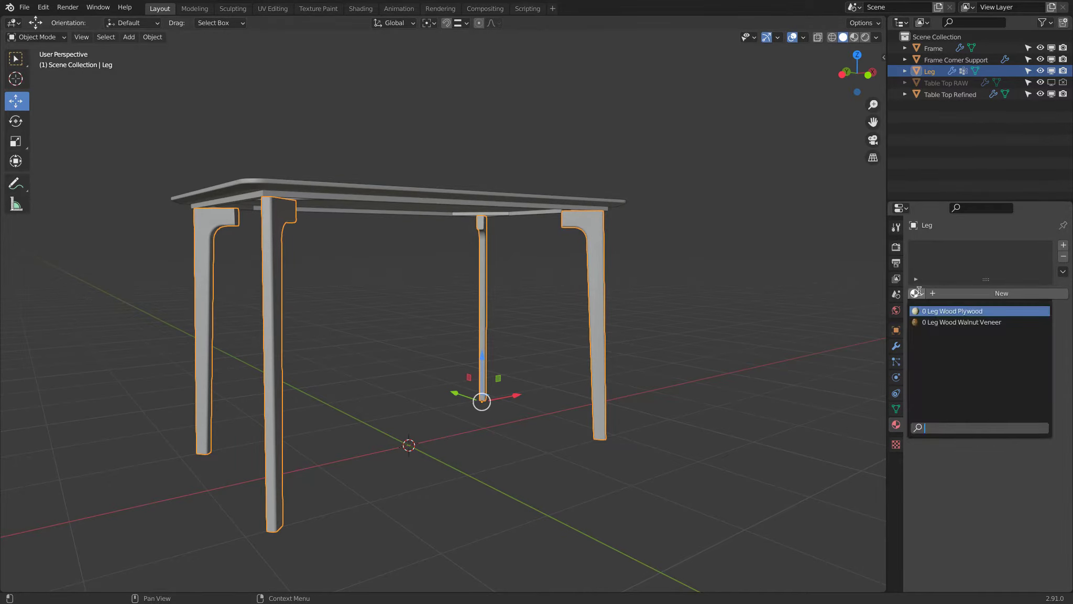
click(931, 318)
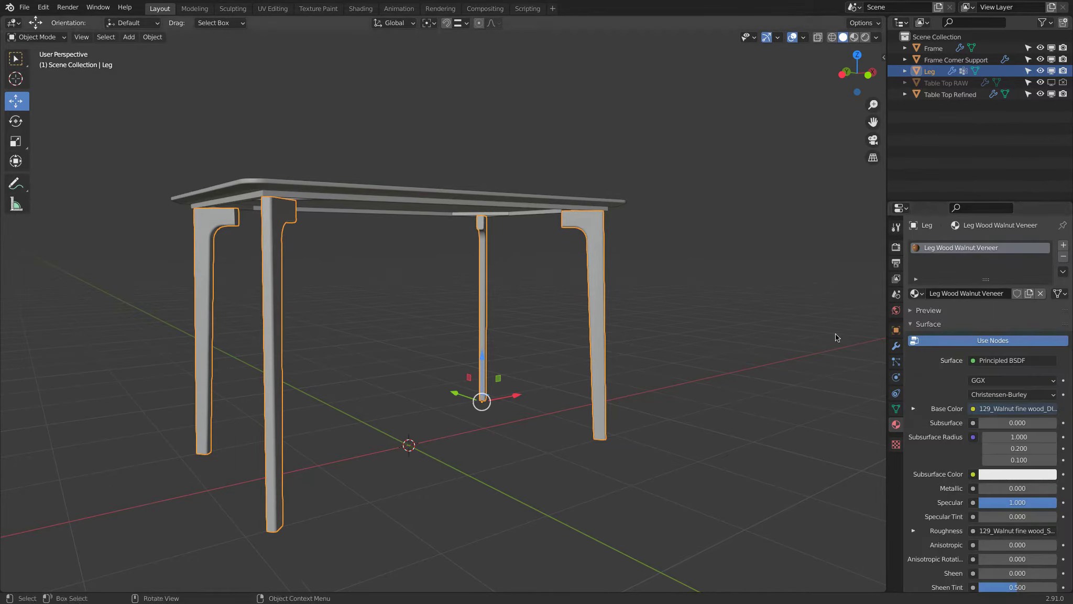
click(1063, 245)
click(915, 316)
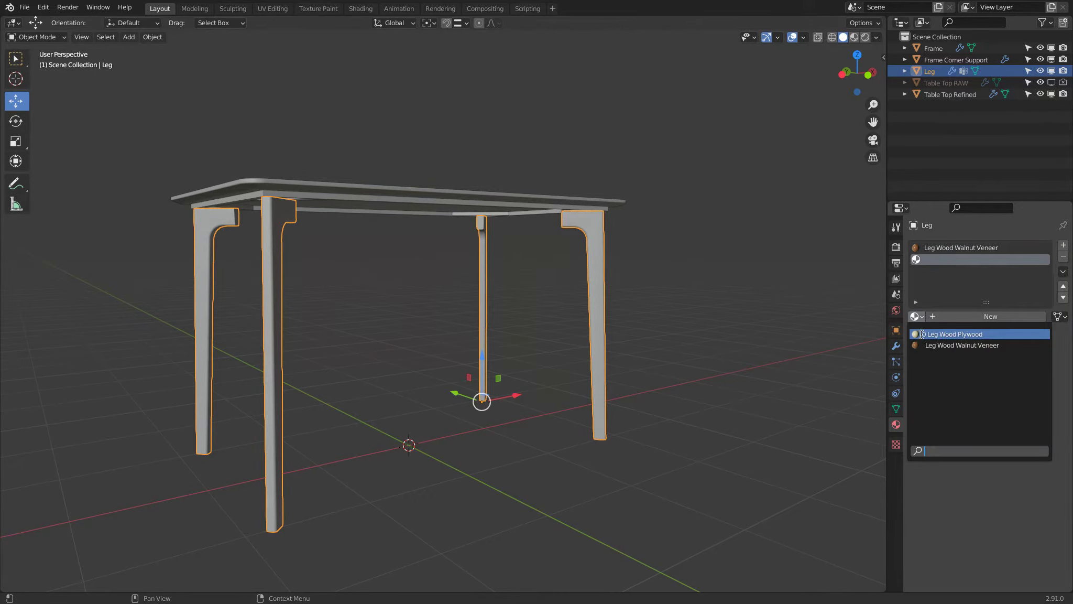
click(920, 335)
click(855, 38)
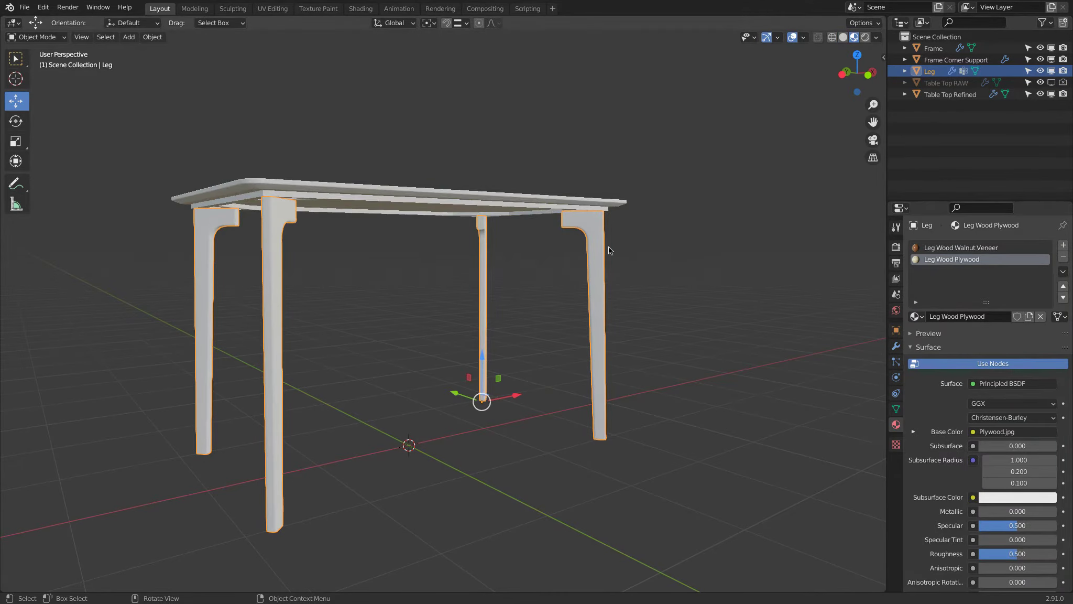
middle_drag(697, 236, 546, 263)
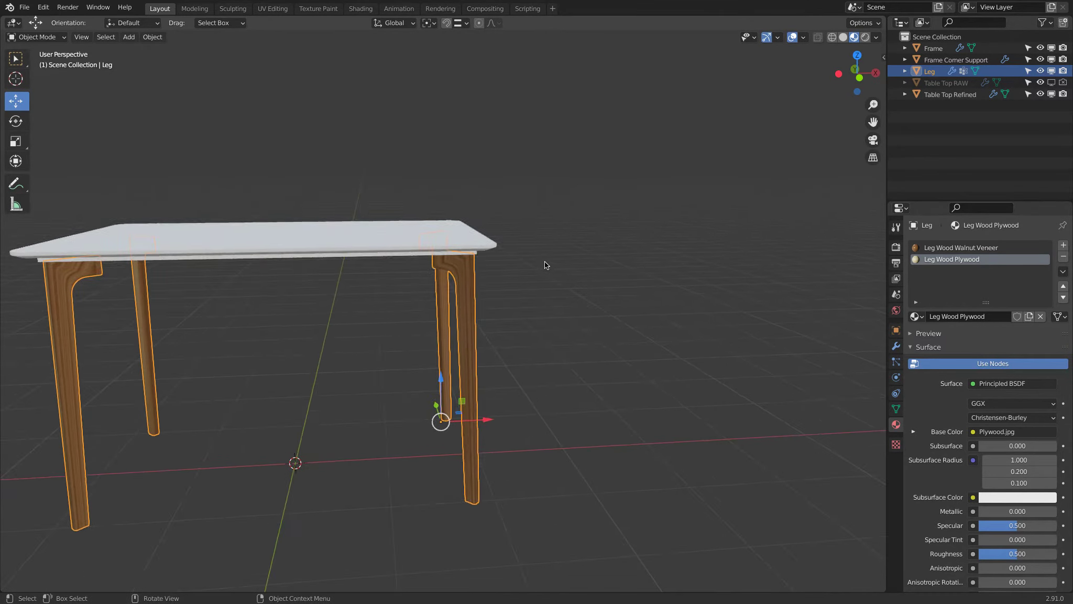
scroll(546, 264, up, 5)
- Disable Bevel and Bevel.001 modifiers for both viewport and render
click(896, 346)
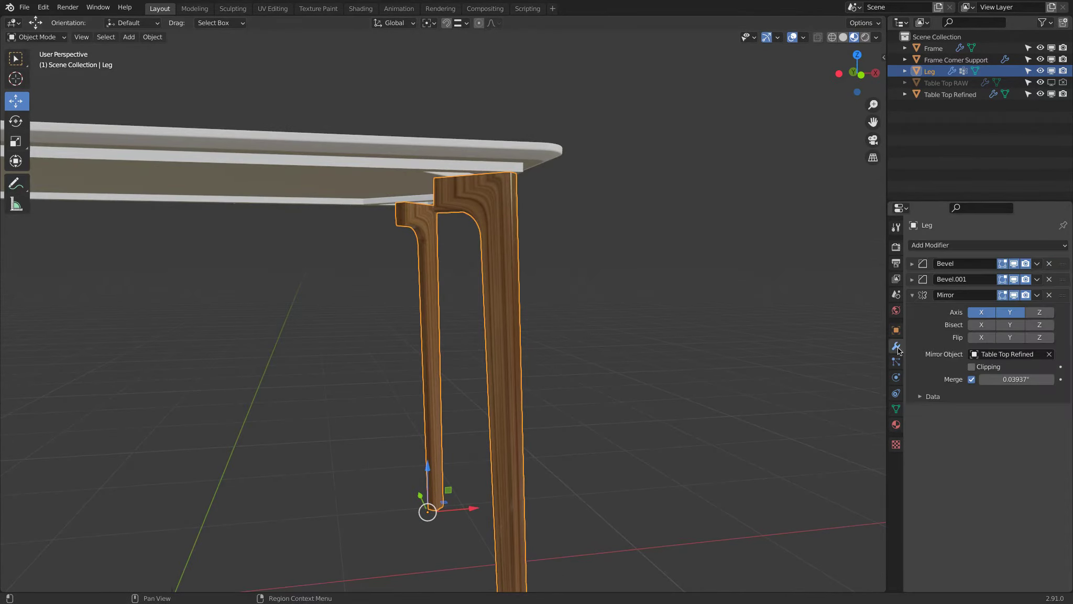
click(1014, 263)
click(1026, 263)
click(1014, 279)
click(1025, 279)
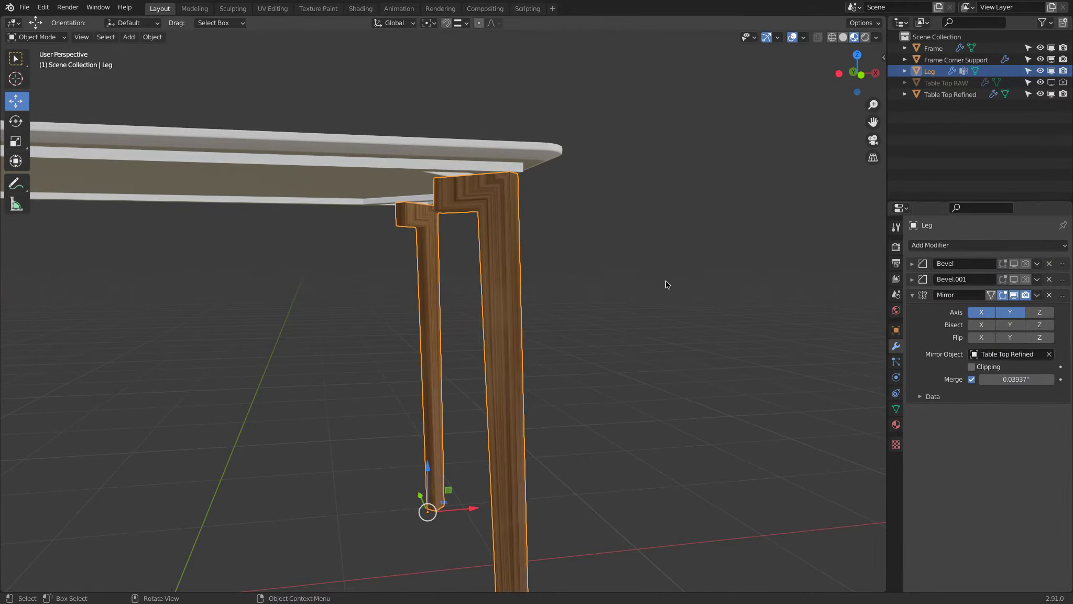
- Hide Frame, Frame Corner Support, Table Top Refined and Table Top RAW, then enter Edit Mode on the Leg
middle_drag(665, 280, 566, 225)
key(KP_Decimal)
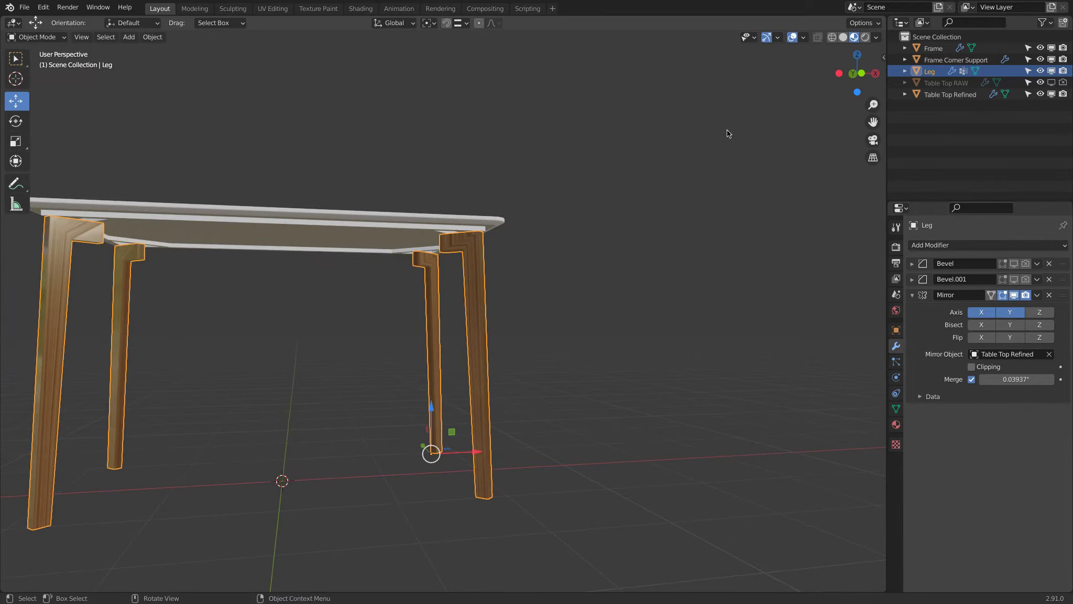
click(1040, 59)
click(1040, 48)
click(1063, 59)
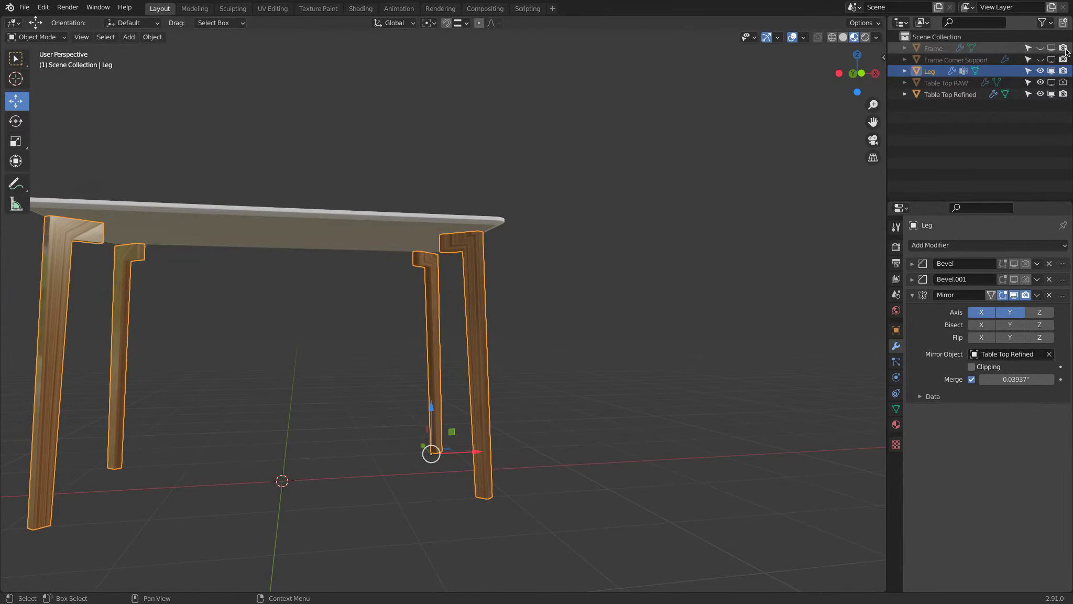
click(1063, 47)
click(1040, 94)
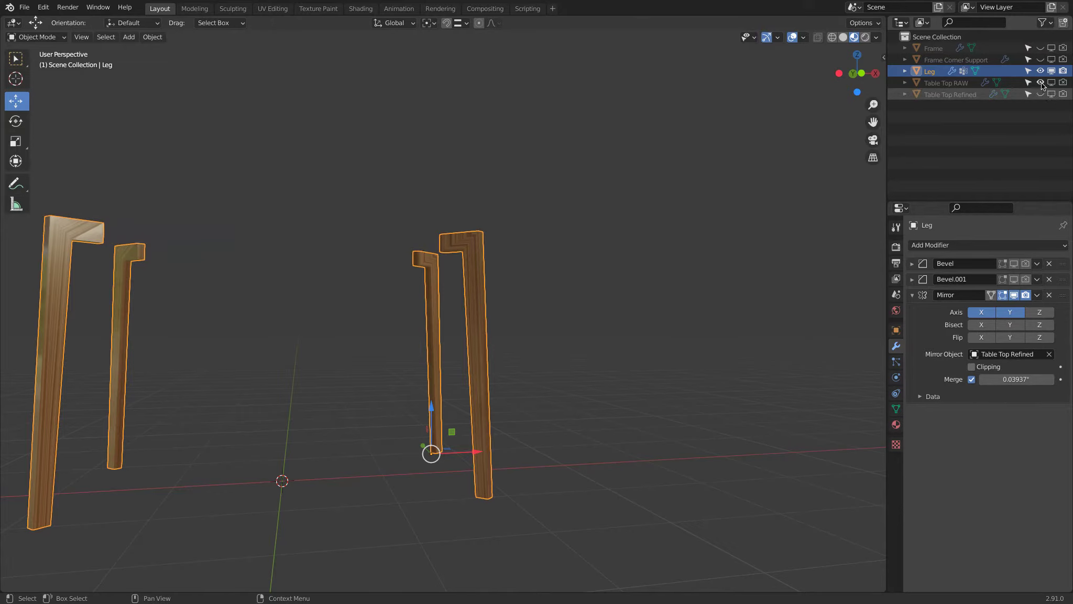
click(1040, 82)
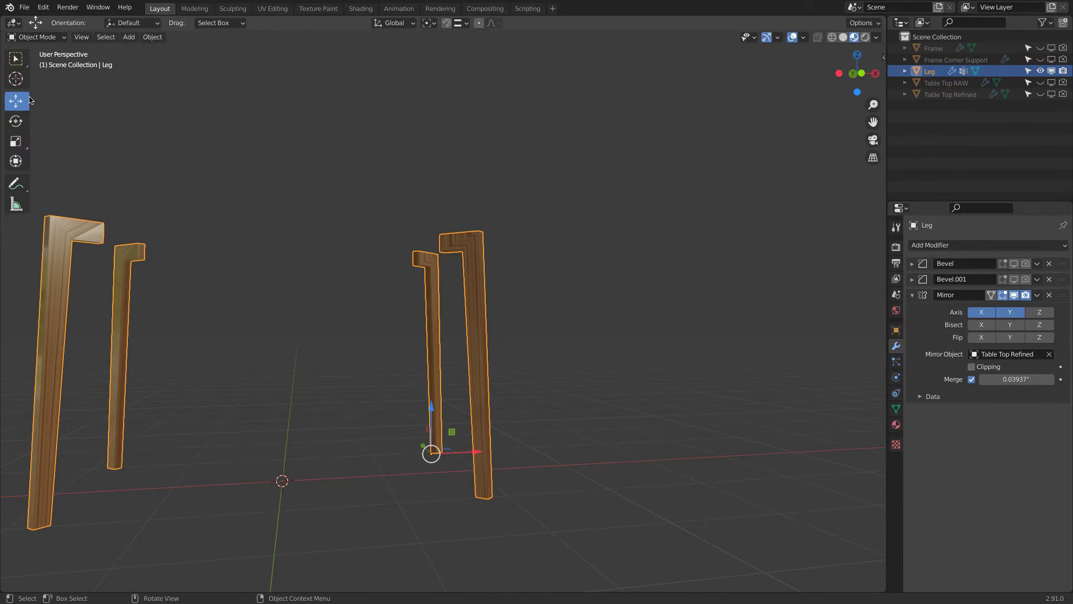
click(40, 38)
click(32, 60)
- Mark the selected leg edges as seams
scroll(390, 196, up, 3)
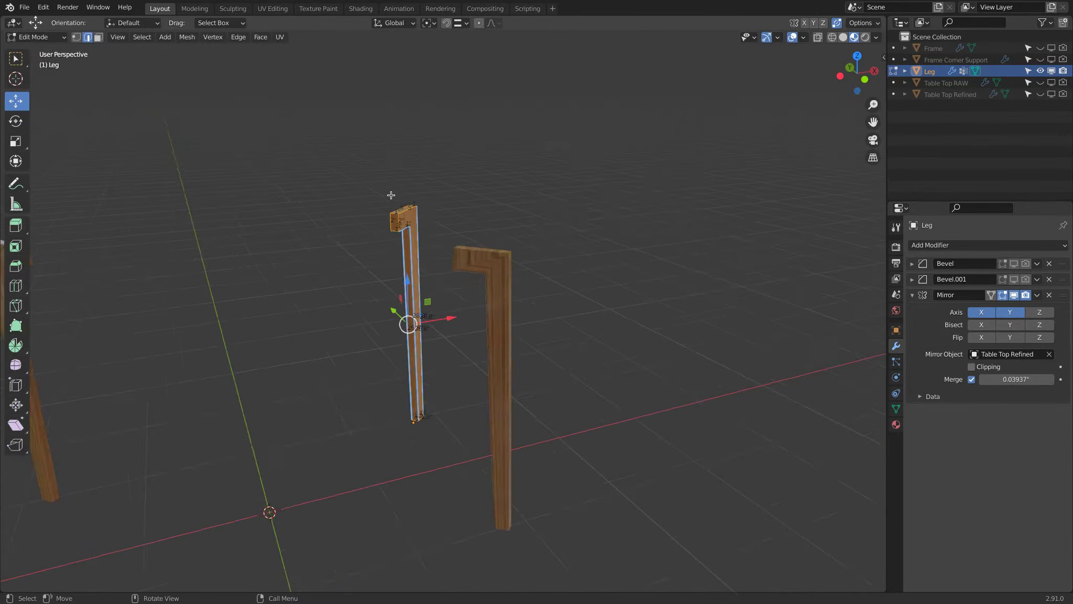
middle_drag(391, 197, 339, 332)
scroll(338, 333, up, 3)
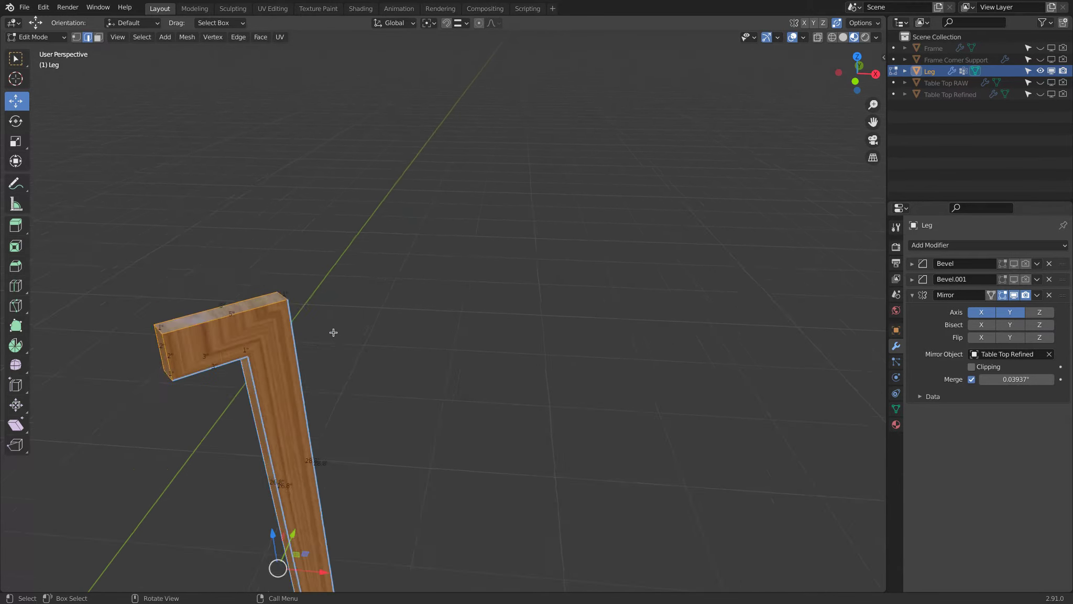
scroll(331, 331, down, 2)
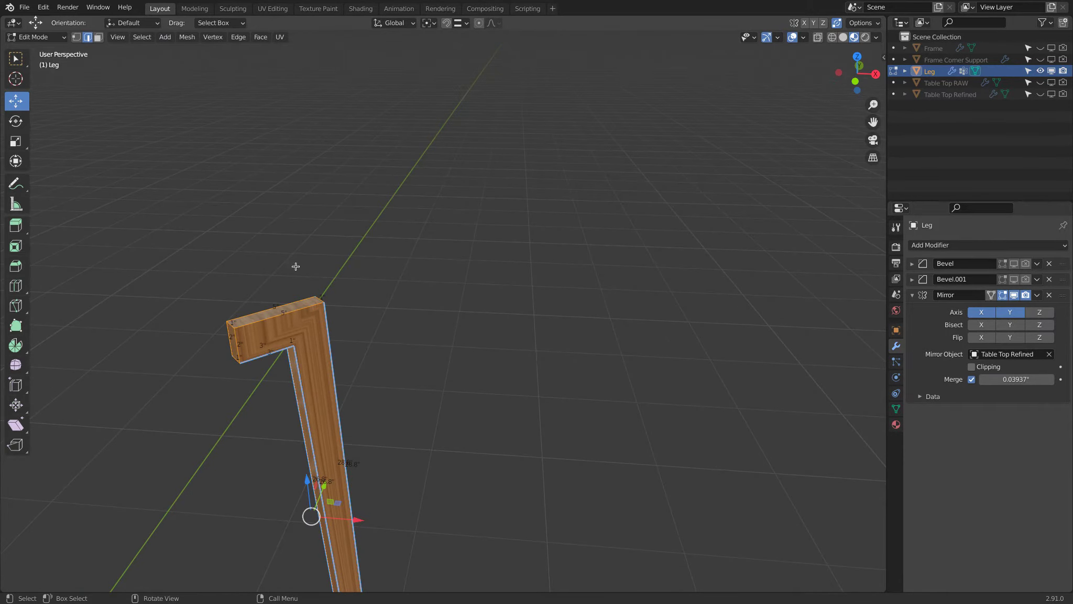
click(246, 42)
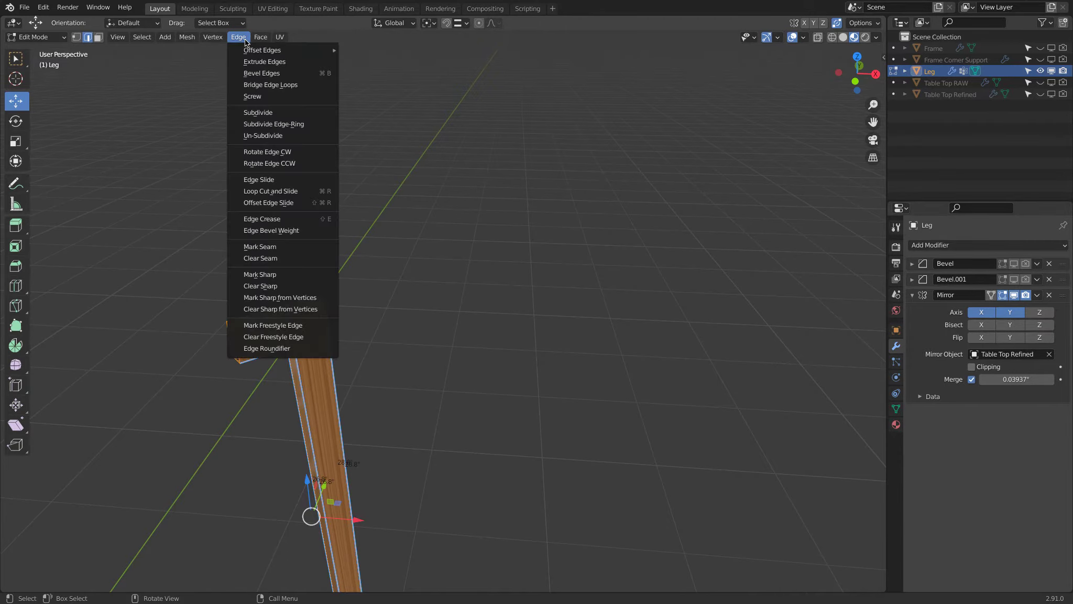
click(292, 247)
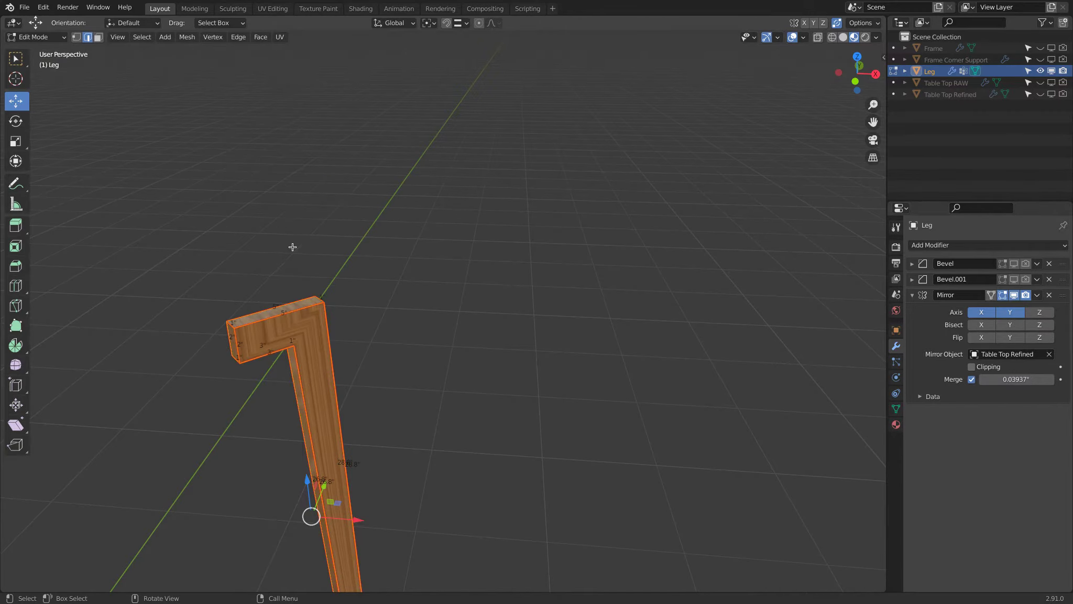
- Clear the seam from an edge at the leg's top corner
click(317, 297)
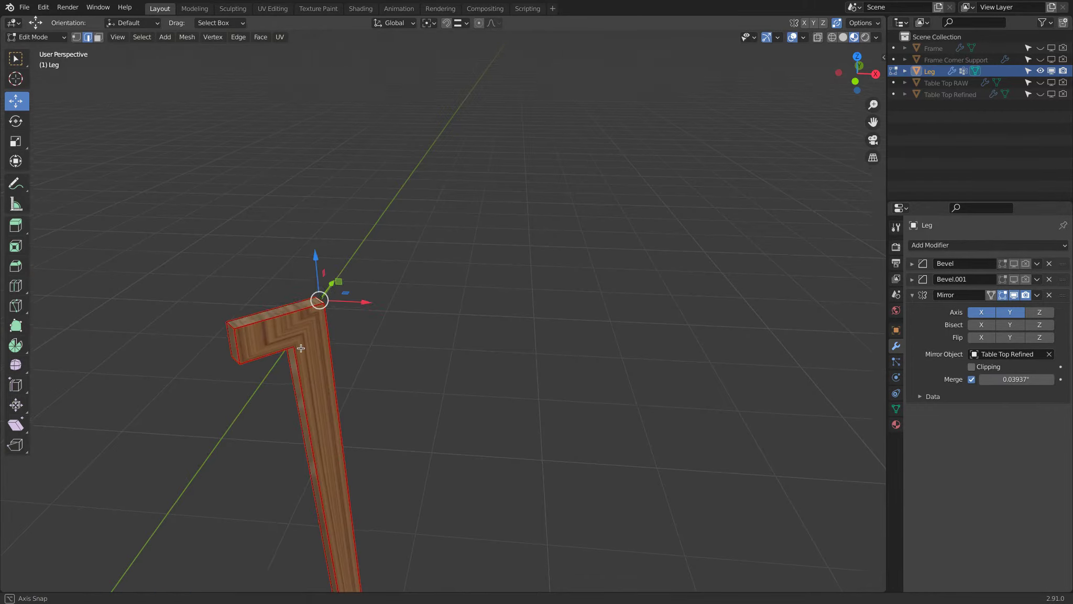
scroll(340, 279, up, 5)
middle_drag(340, 279, 364, 315)
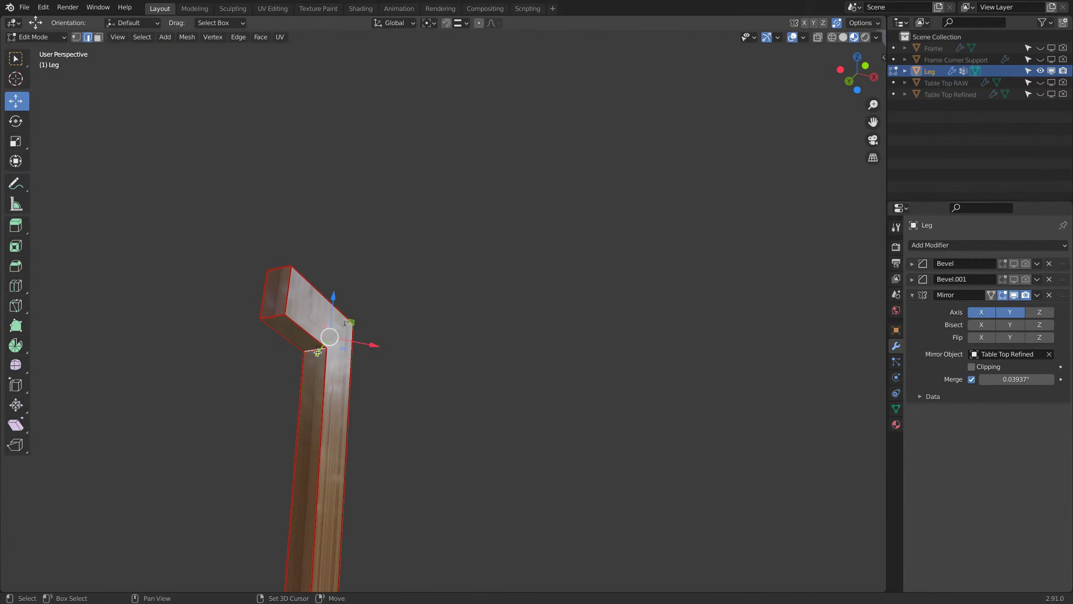
key(u)
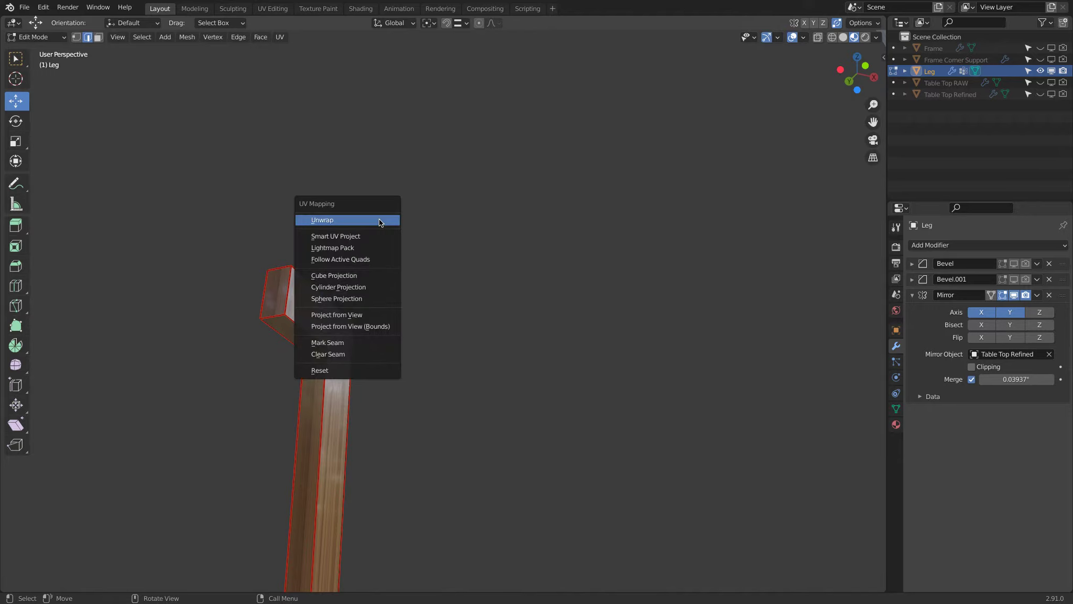
click(238, 36)
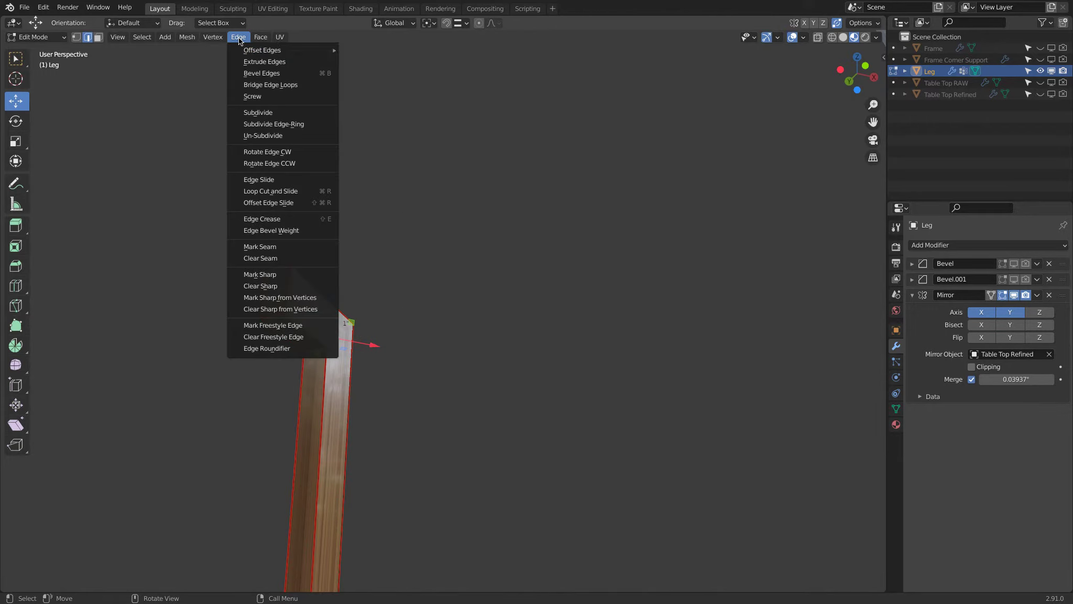
click(294, 256)
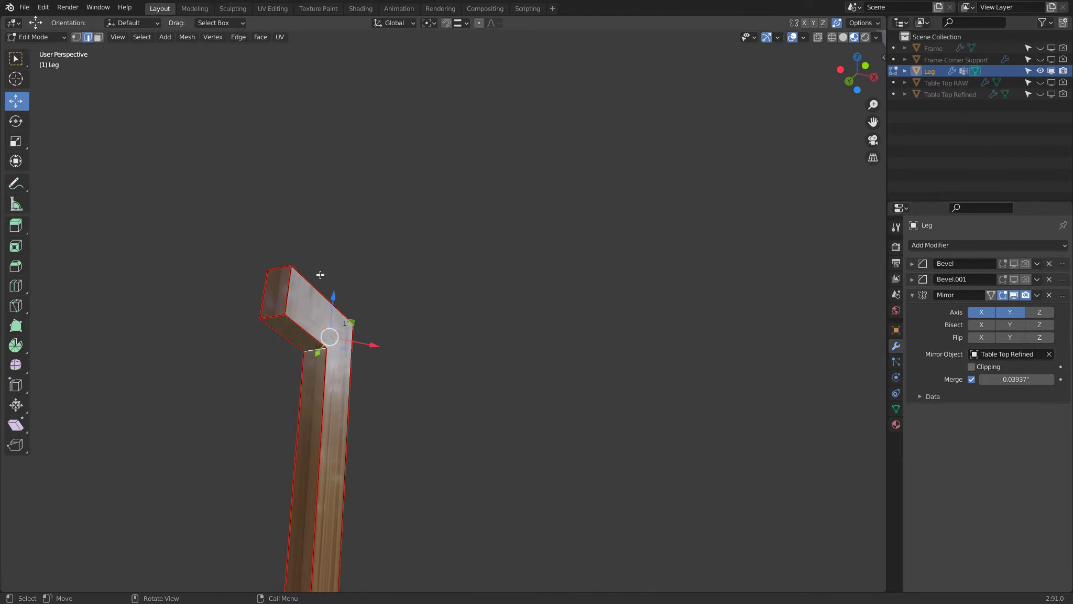
- Select all leg faces, unwrap them, and return to Object Mode
click(98, 37)
middle_drag(305, 303, 452, 336)
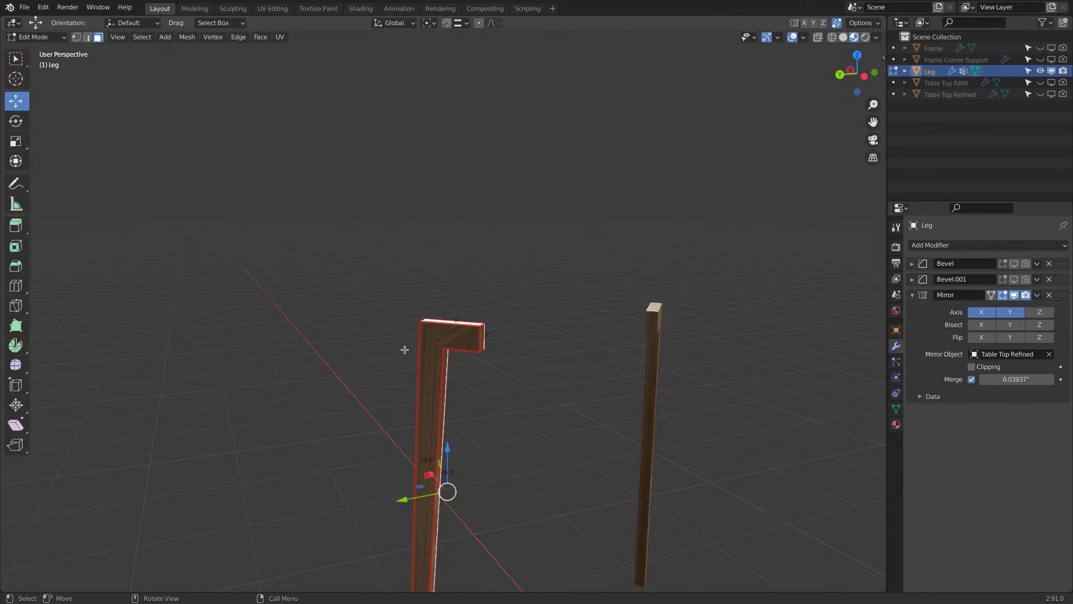
key(a)
key(u)
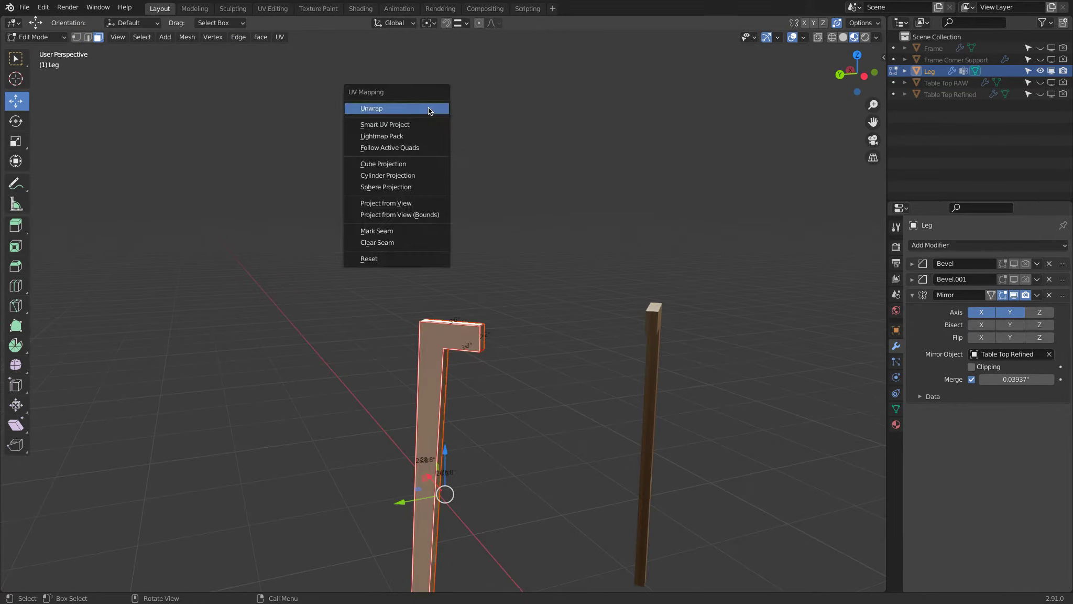
click(428, 108)
middle_drag(582, 136, 842, 79)
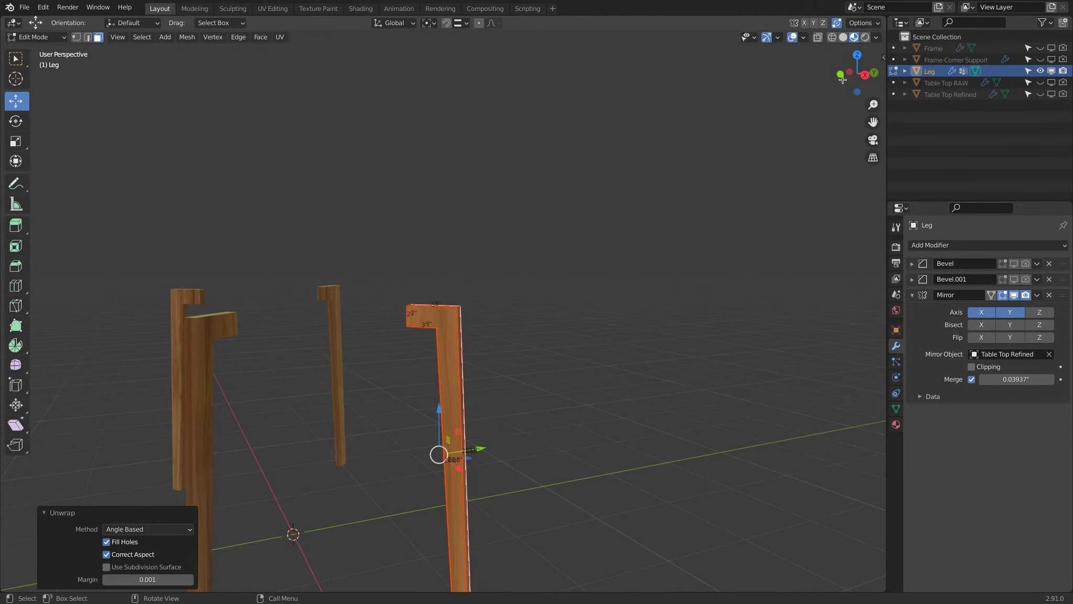
middle_drag(618, 148, 573, 108)
key(Tab)
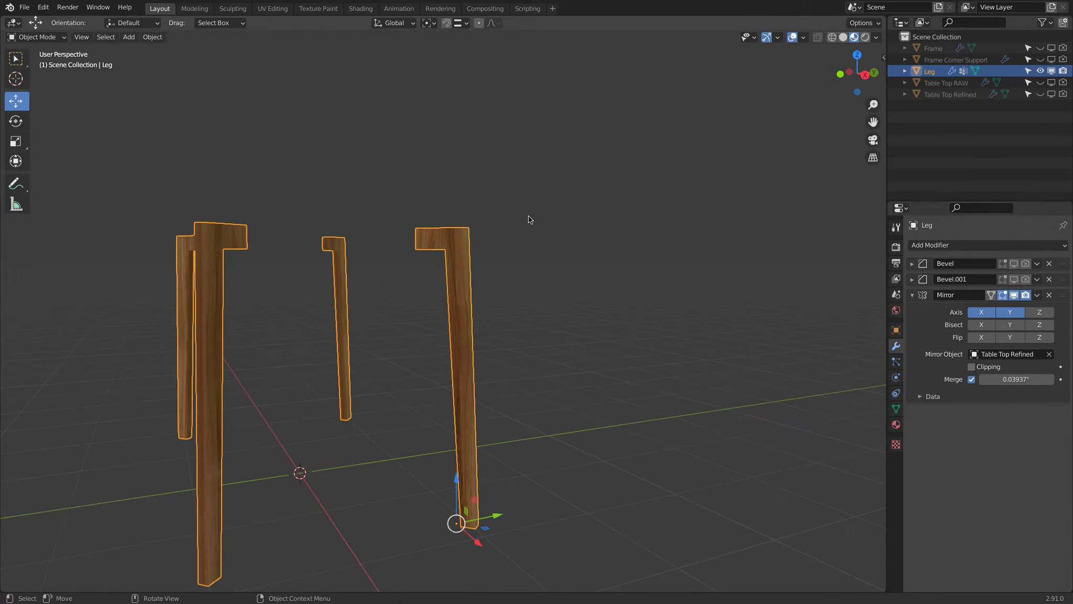
middle_drag(528, 215, 496, 178)
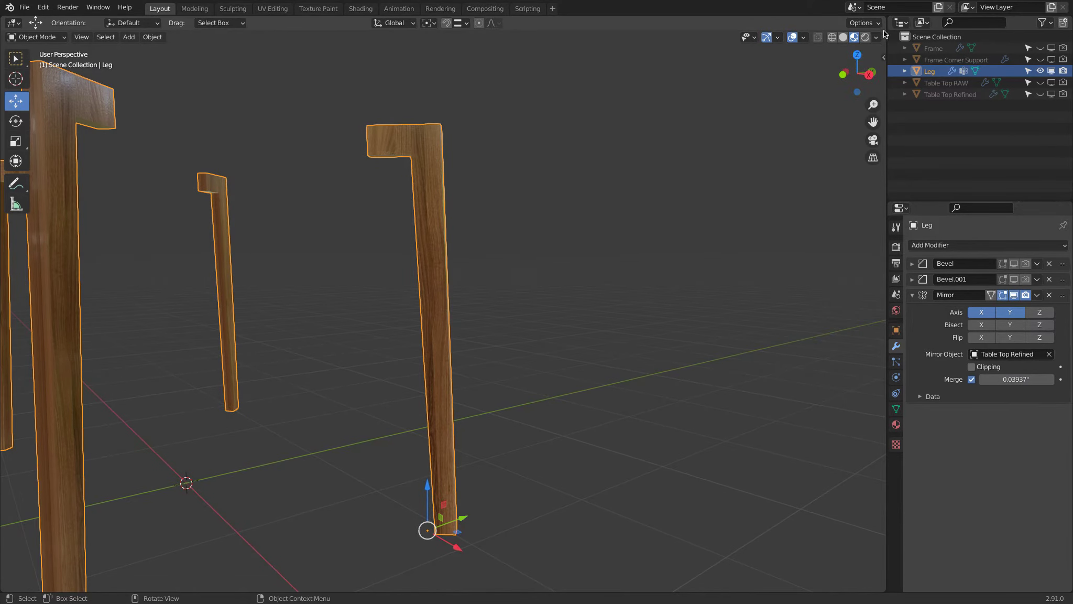
- Turn the Outliner into an Image Editor showing the 129_Walnut texture
click(900, 23)
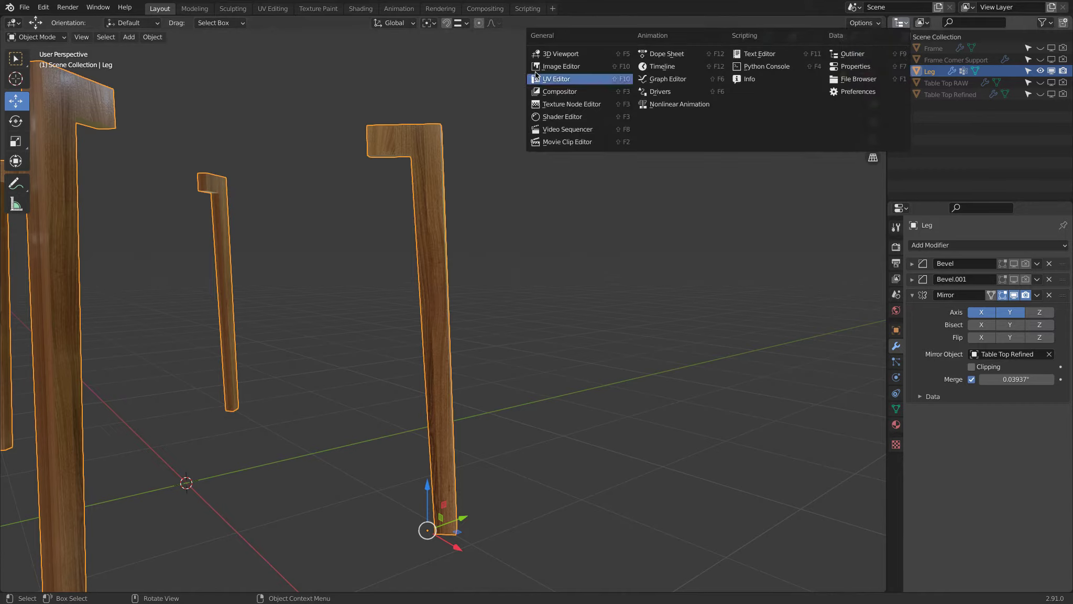
click(556, 62)
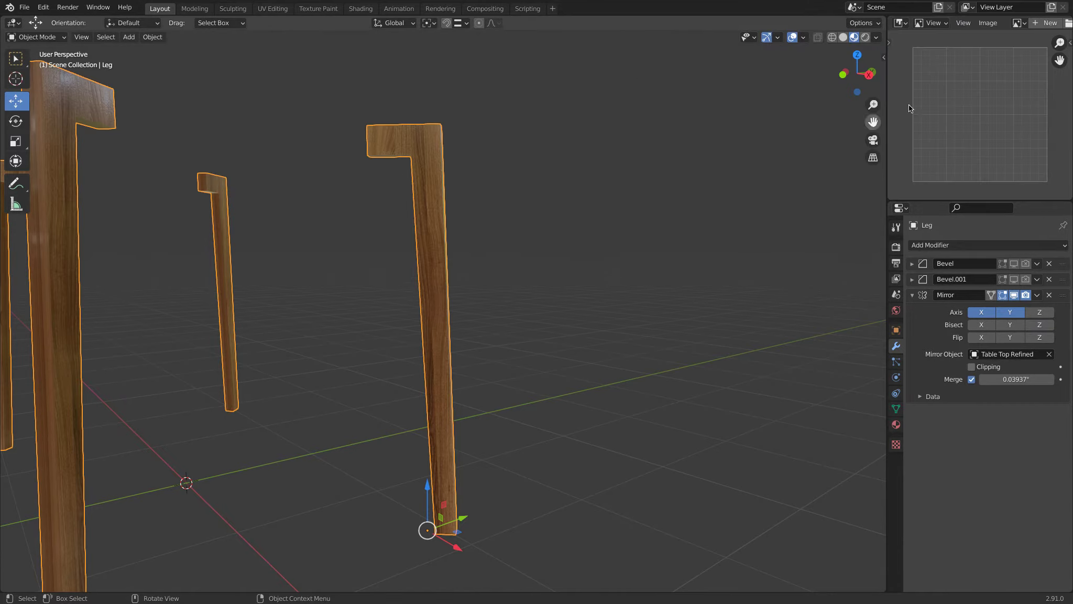
click(1015, 23)
click(990, 38)
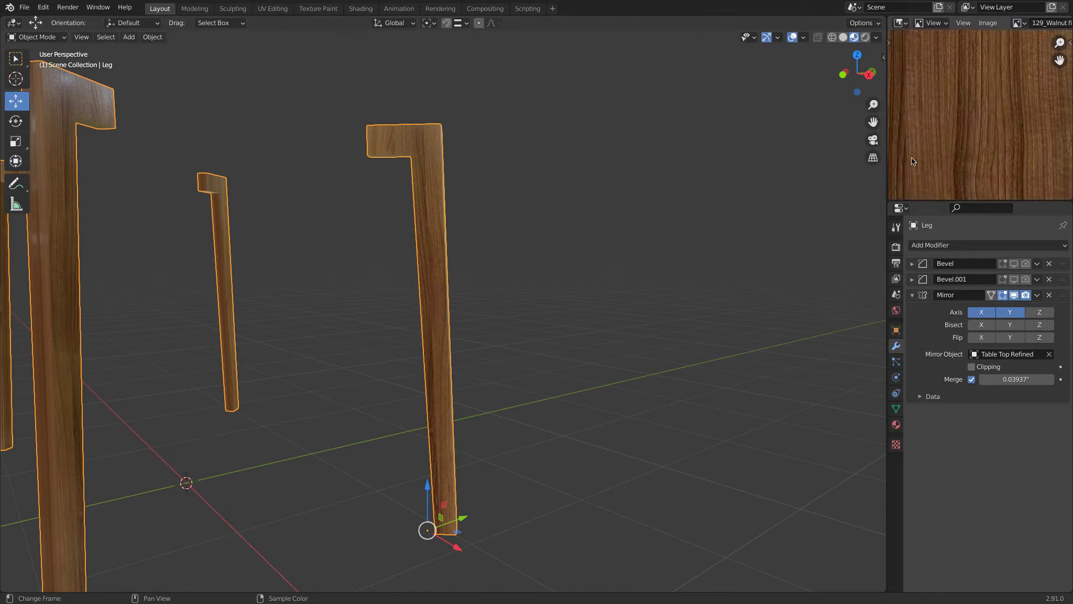
scroll(976, 120, down, 4)
- Inspect the full Leg mesh's UVs in the UV Editor, then return to Object Mode
key(Tab)
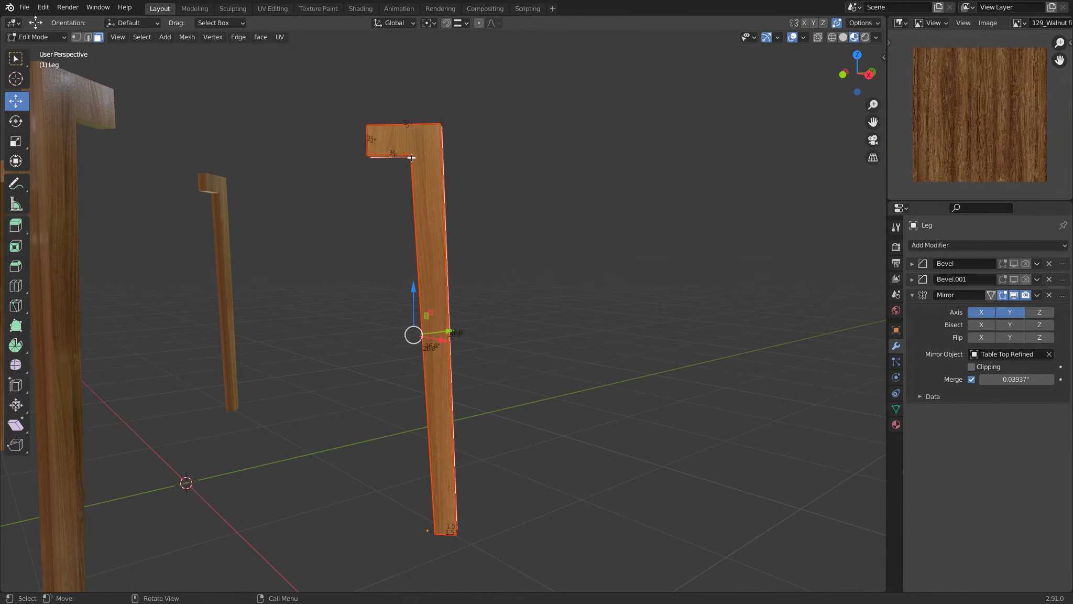
key(a)
middle_drag(451, 144, 490, 151)
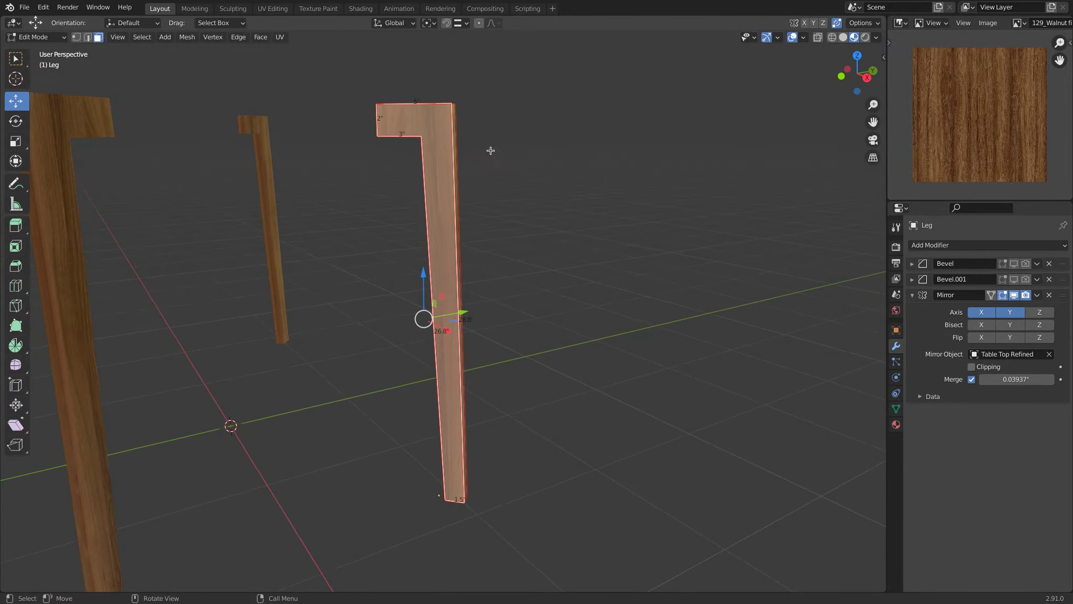
click(900, 23)
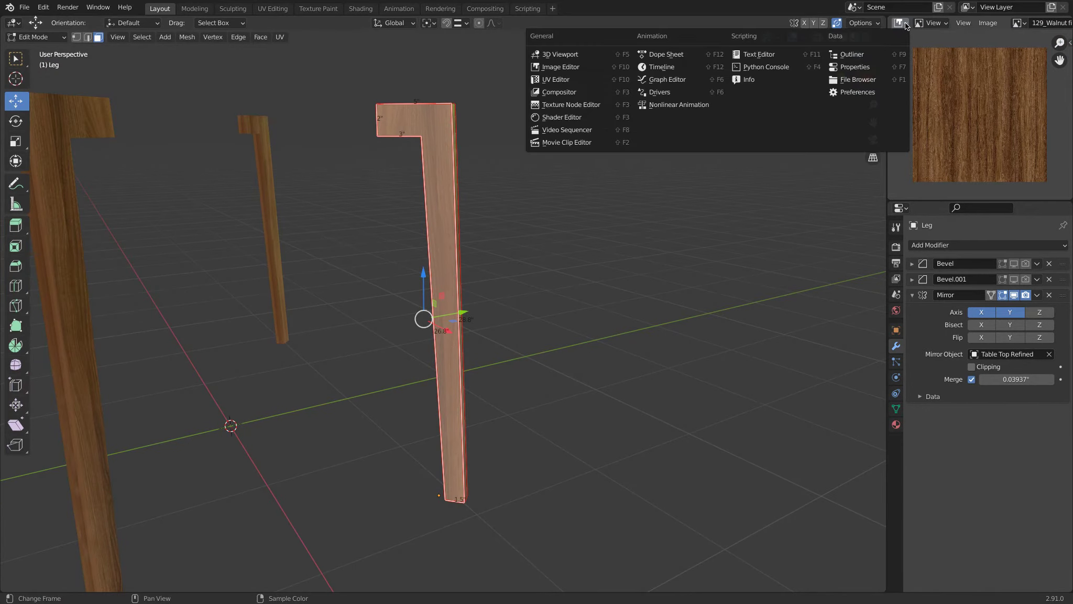
click(545, 80)
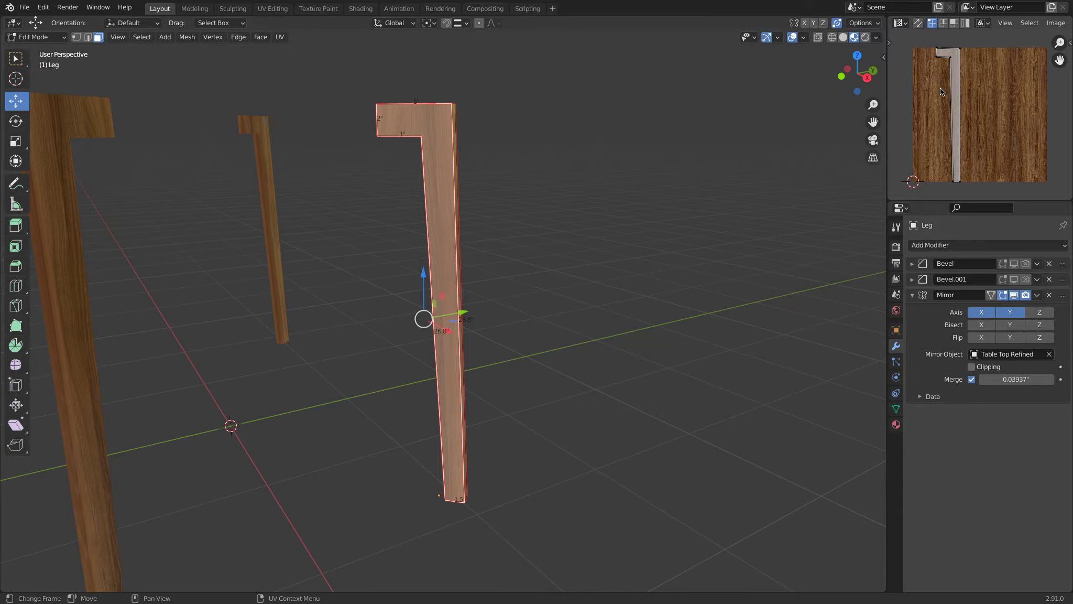
key(Tab)
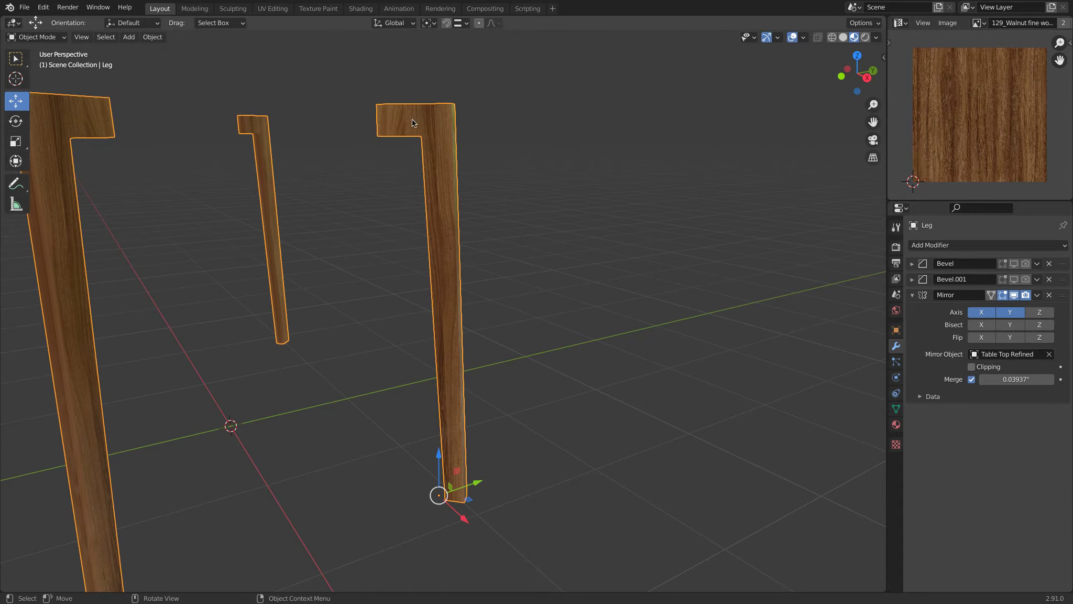
key(Tab)
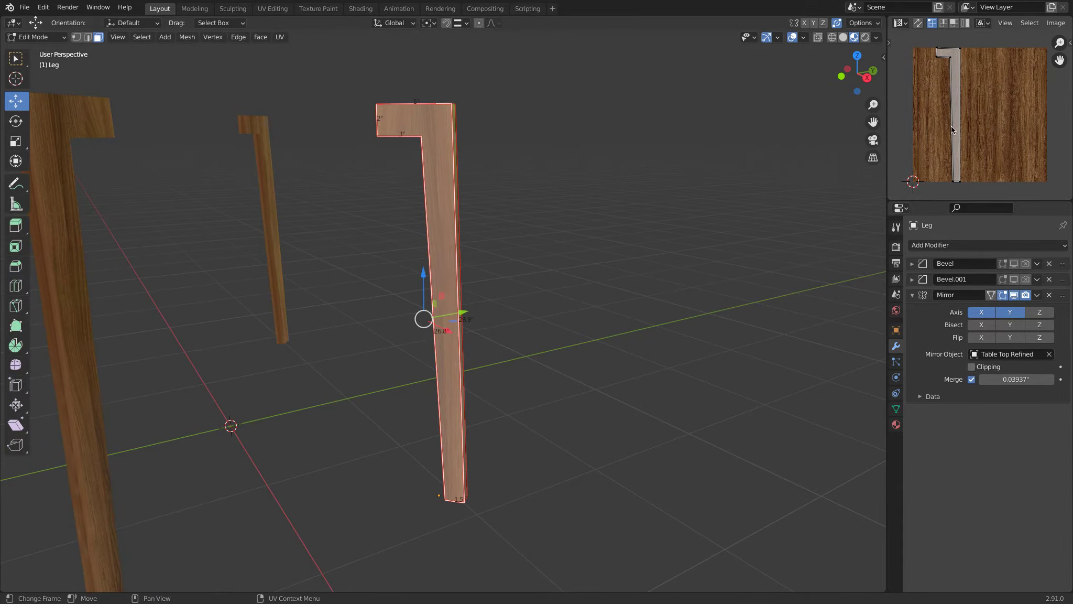
key(Tab)
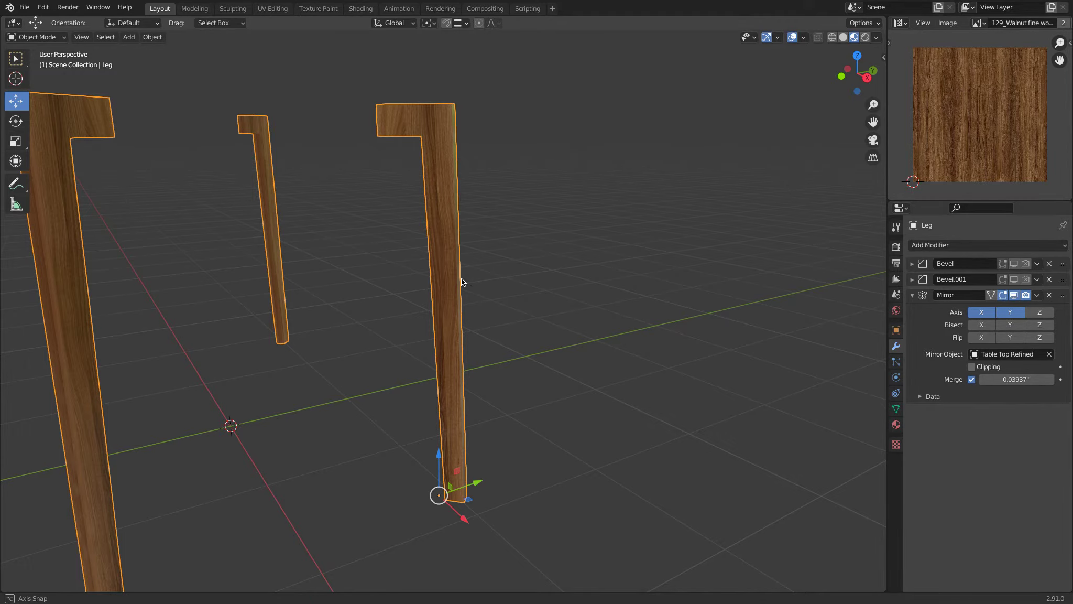
middle_drag(462, 281, 414, 286)
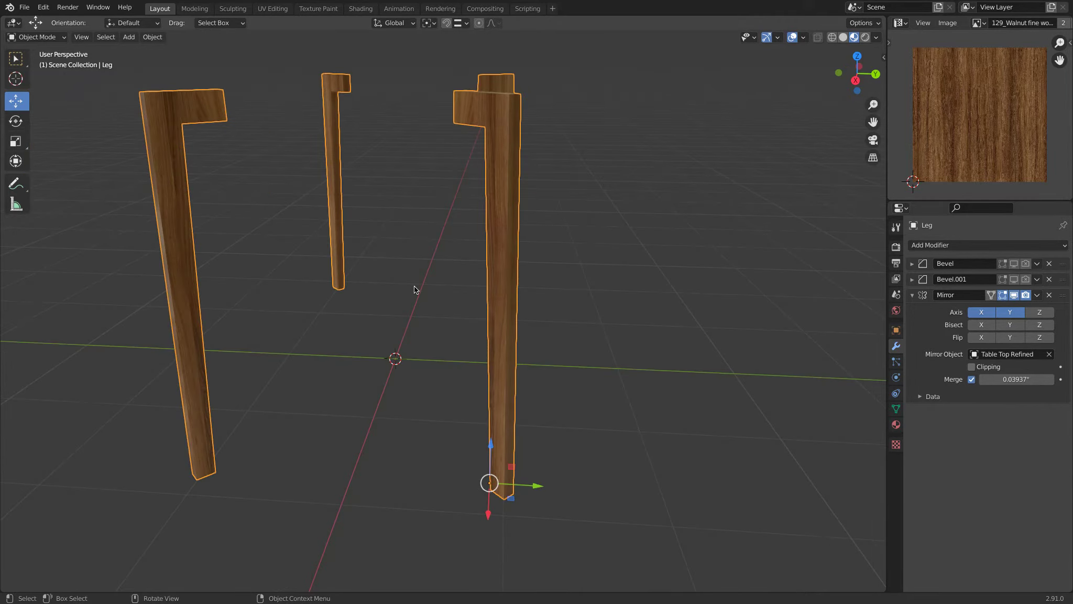
click(24, 8)
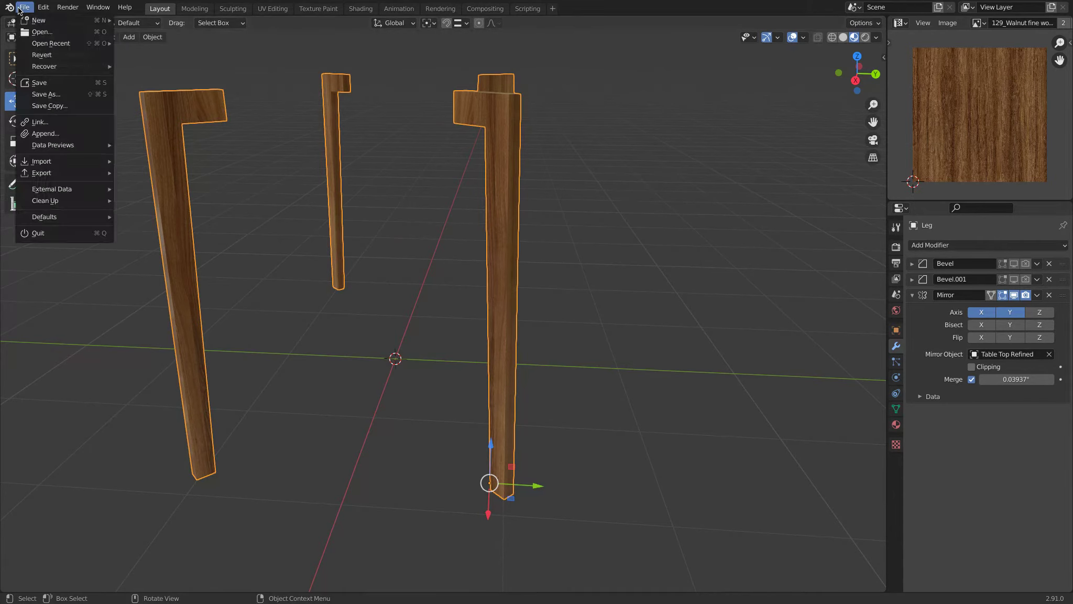
- Browse the Append dialog to the Object category of PC Table Chair 2.blend
click(58, 133)
click(425, 160)
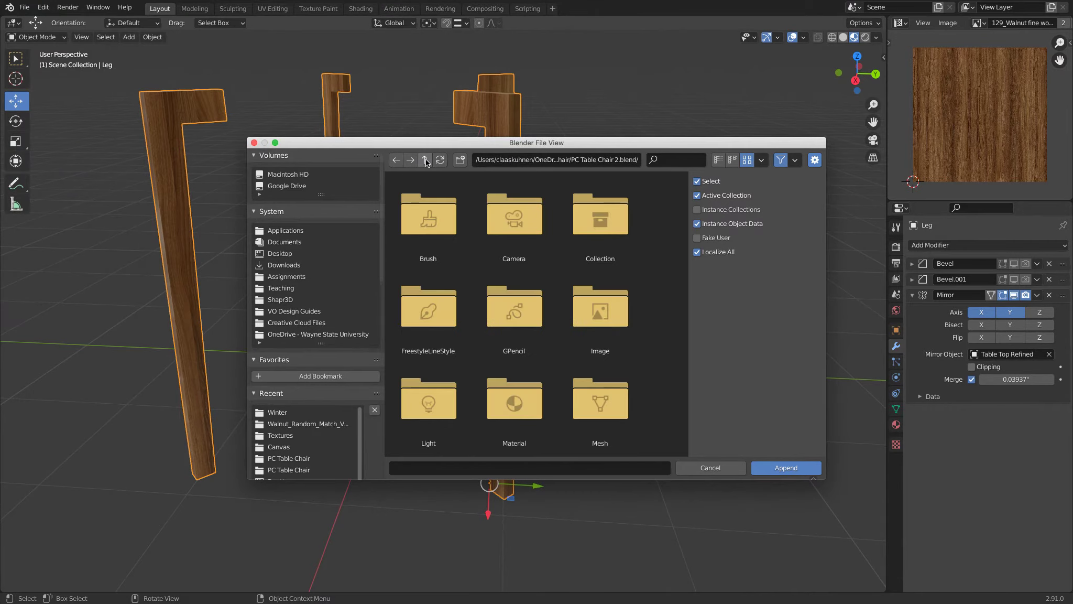
click(426, 160)
double_click(601, 204)
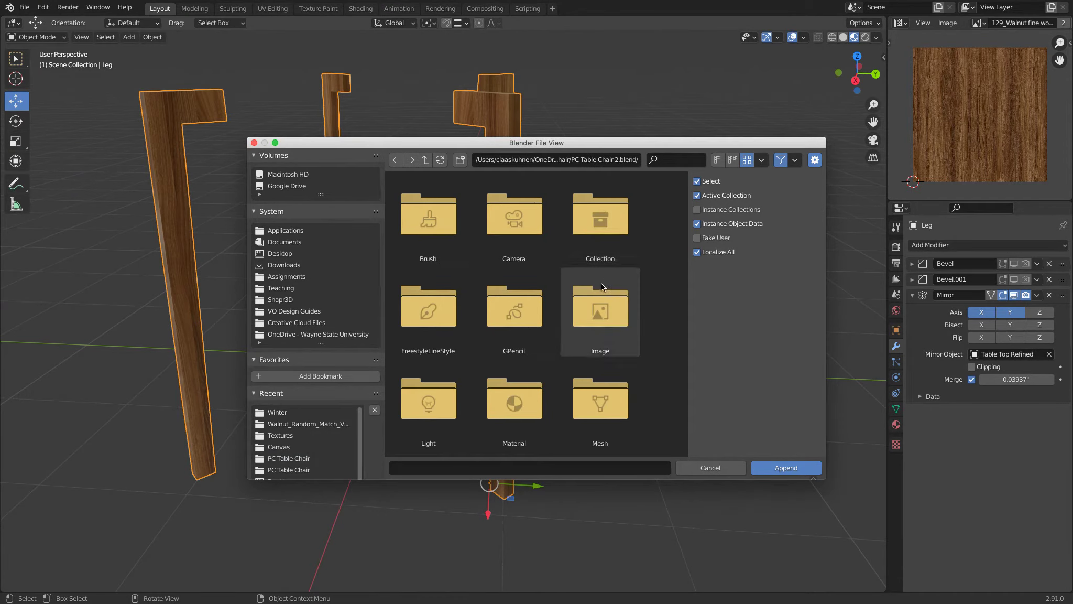
scroll(628, 331, down, 4)
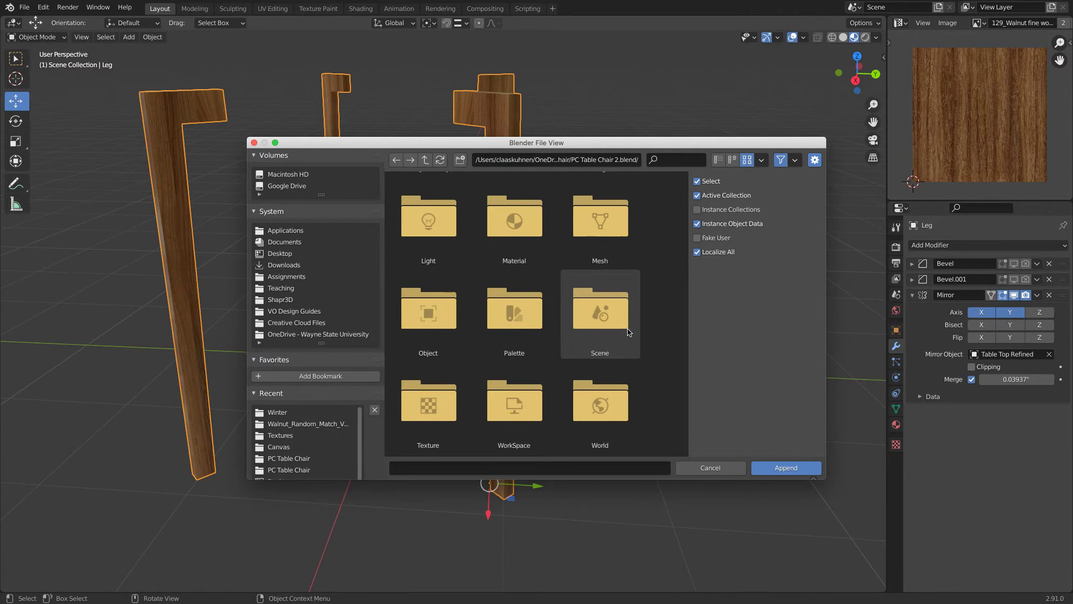
double_click(451, 313)
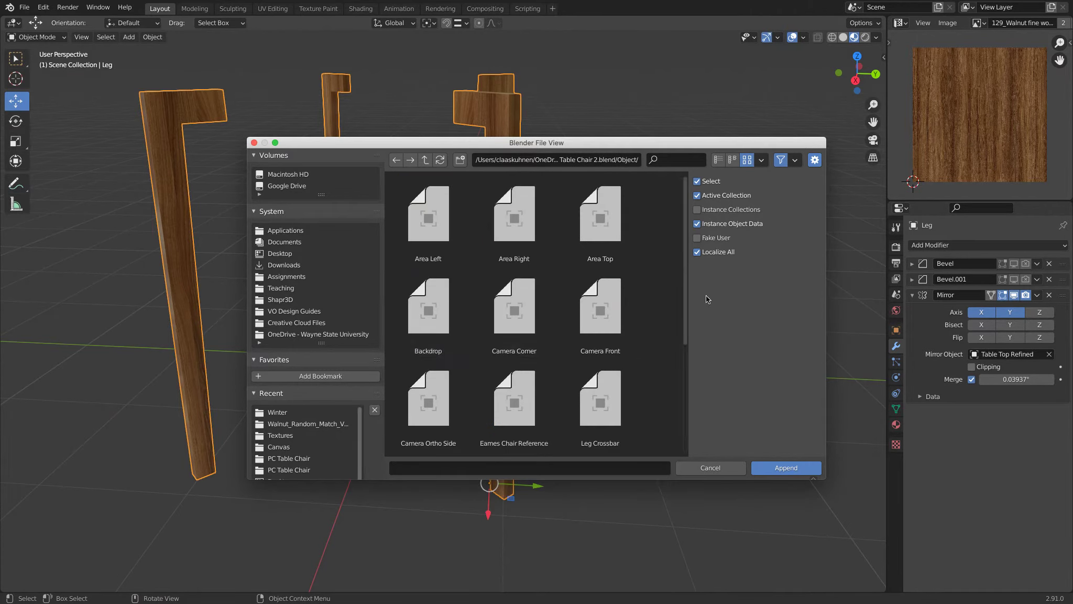
- Append the Seat leg Back and Seat Leg Front objects into the scene
scroll(603, 267, down, 3)
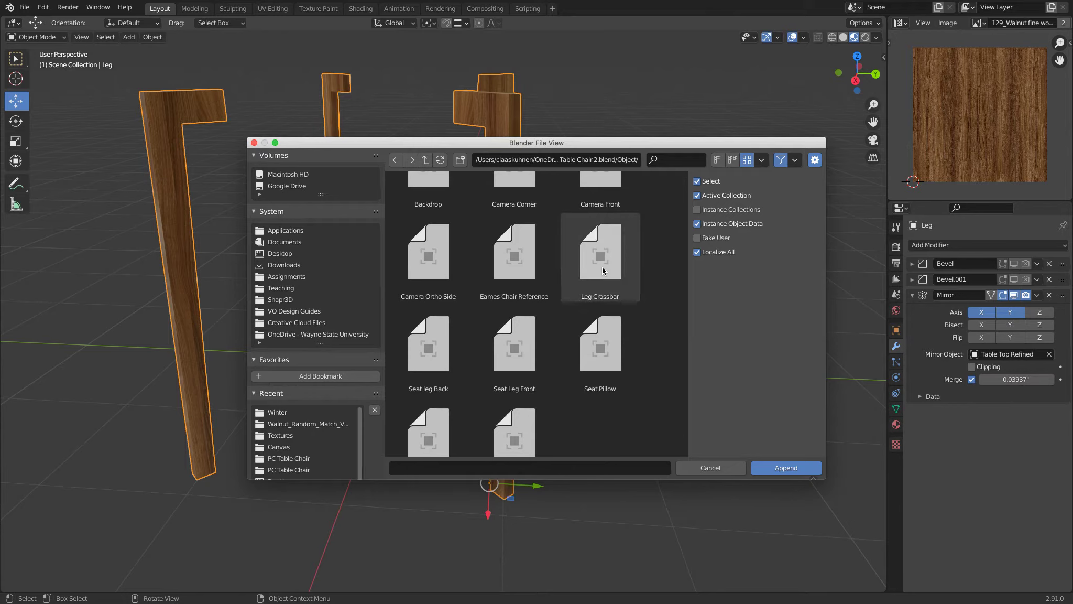
scroll(602, 266, down, 1)
click(458, 299)
shift+click(514, 317)
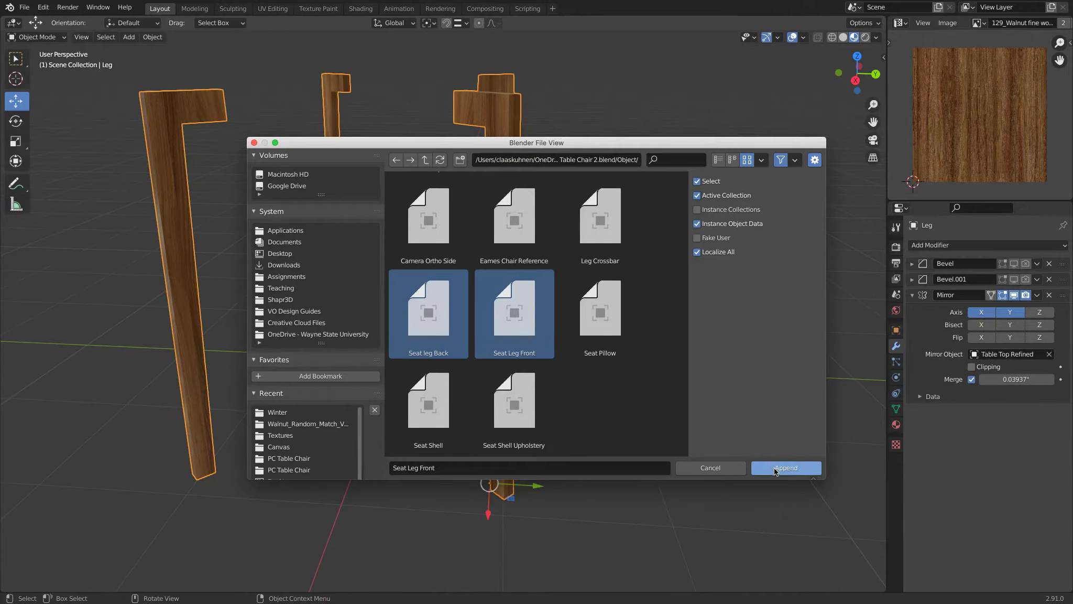
click(775, 468)
middle_drag(395, 359, 381, 330)
- Move the chair 53.41 inches along Y and rotate it -90° about Z
key(g)
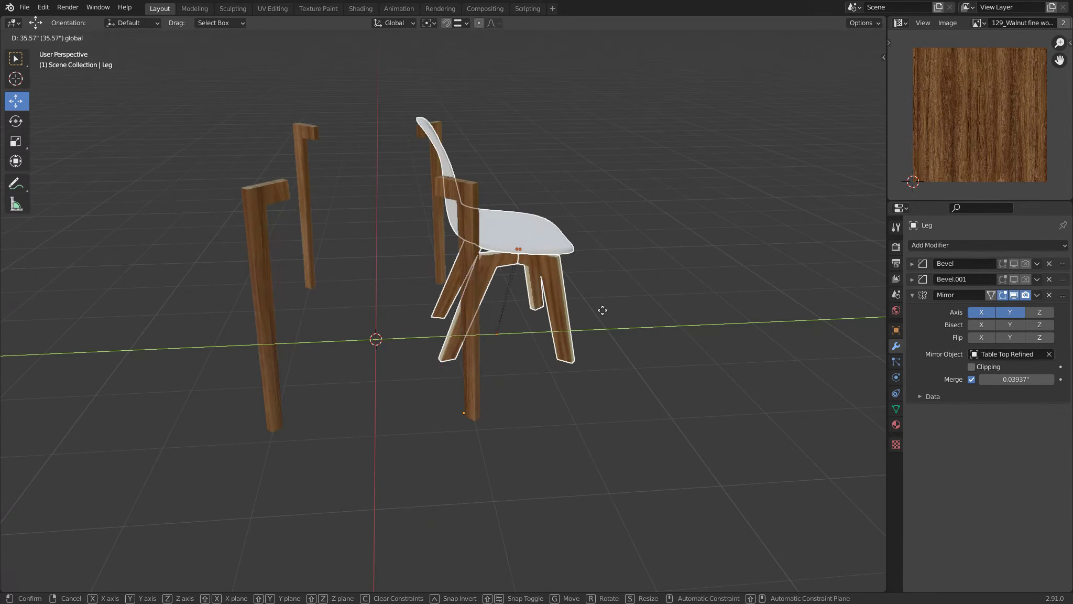
click(691, 312)
middle_drag(694, 312, 688, 323)
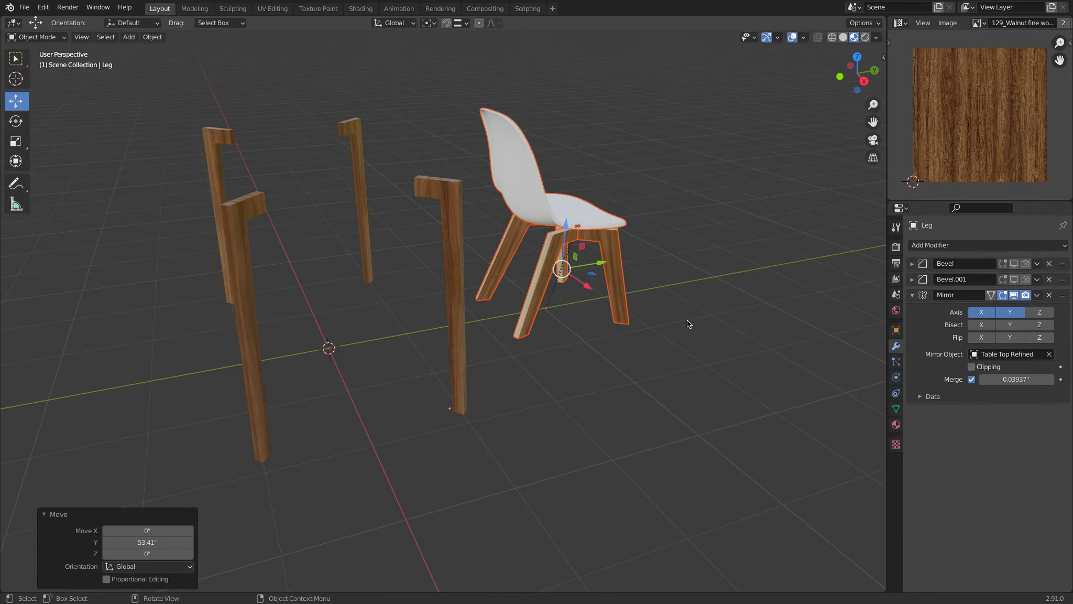
text(rz-90)
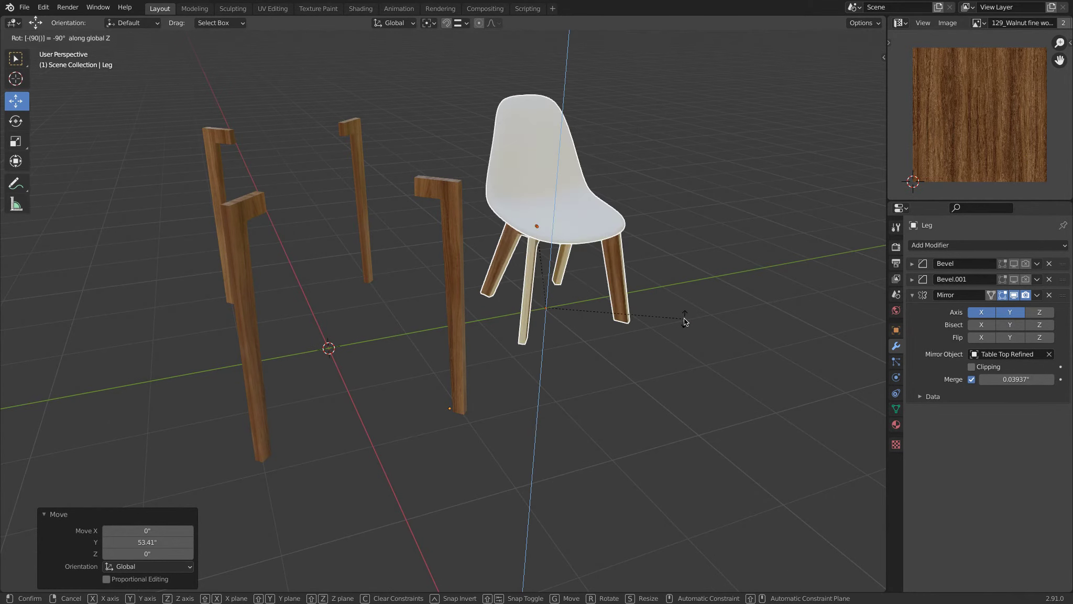
key(Return)
- Select the chair's front seat leg, toggle Edit Mode and back to check its textured legs
middle_drag(685, 321, 592, 262)
click(589, 264)
middle_drag(513, 286, 464, 289)
scroll(464, 288, up, 3)
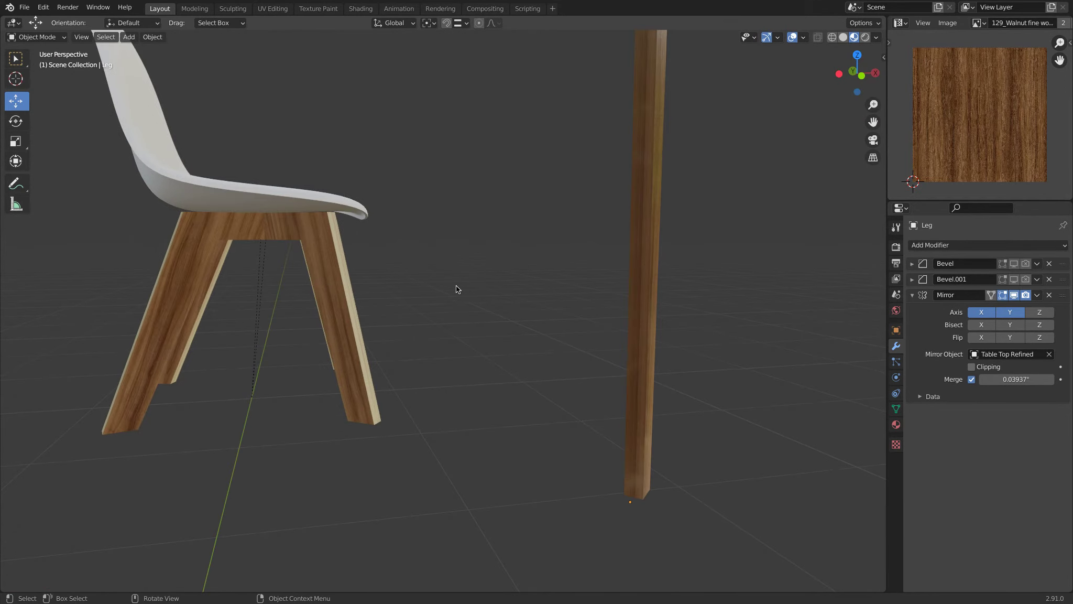
click(309, 237)
key(Tab)
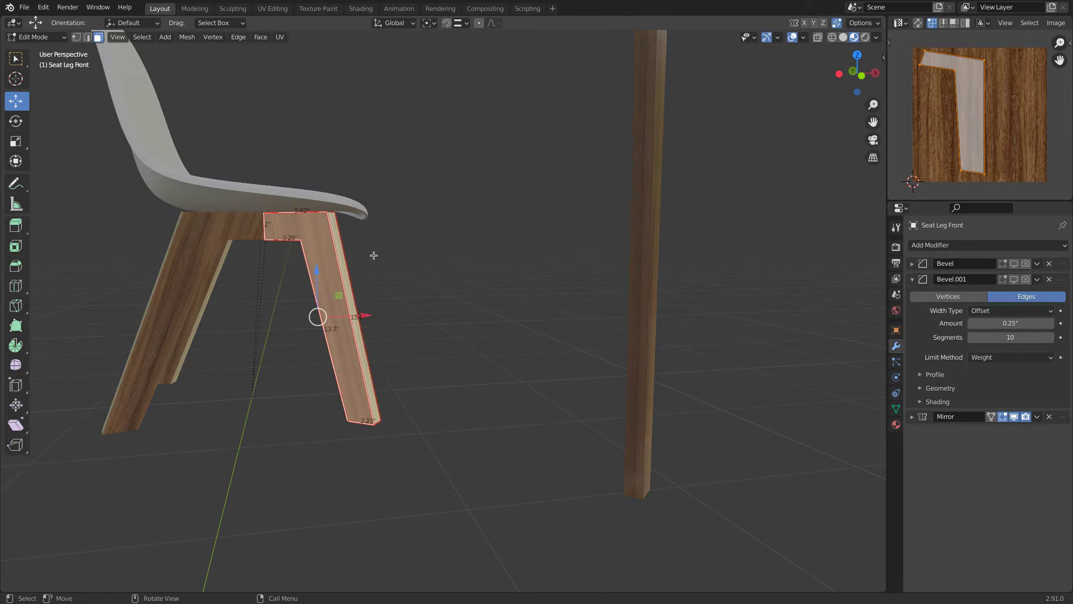
key(Tab)
scroll(322, 249, down, 4)
middle_drag(324, 250, 371, 290)
- Select the chair's back leg frame together with the table Leg and enter Edit Mode
click(556, 162)
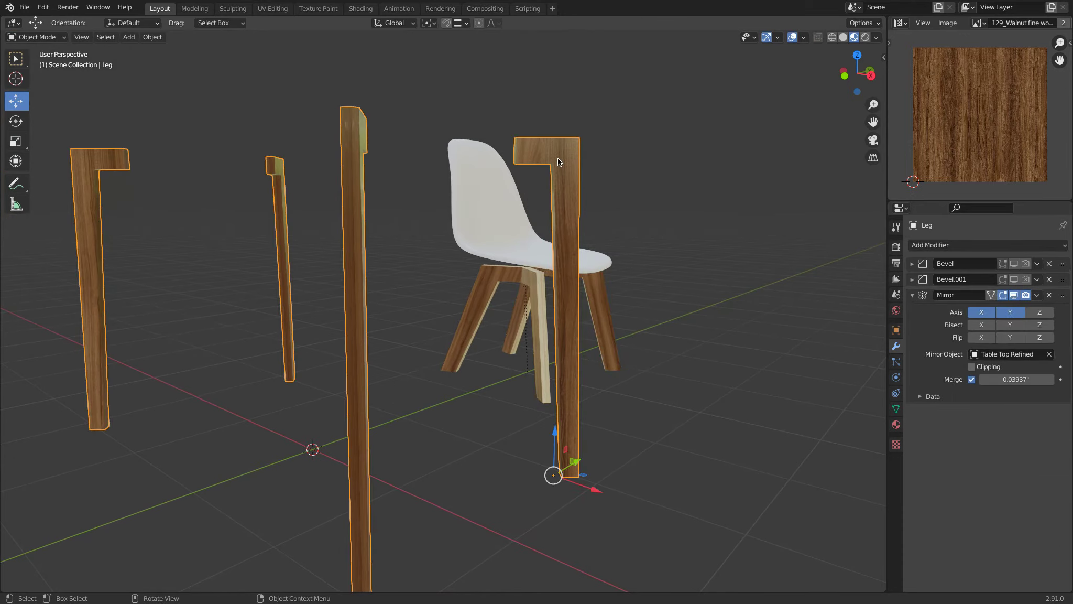
middle_drag(495, 215, 390, 263)
click(391, 262)
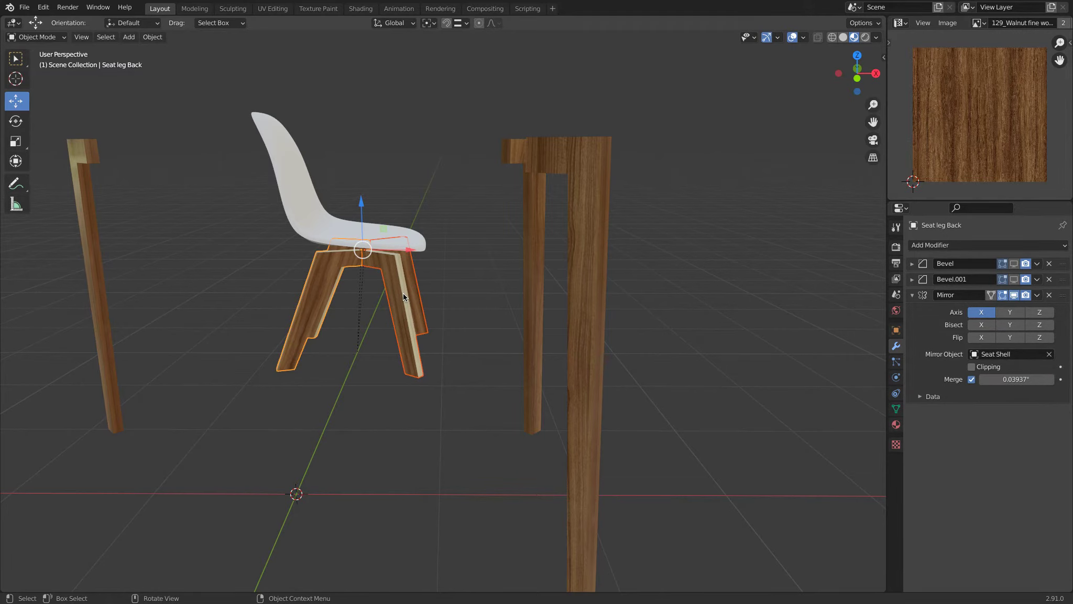
shift+click(510, 148)
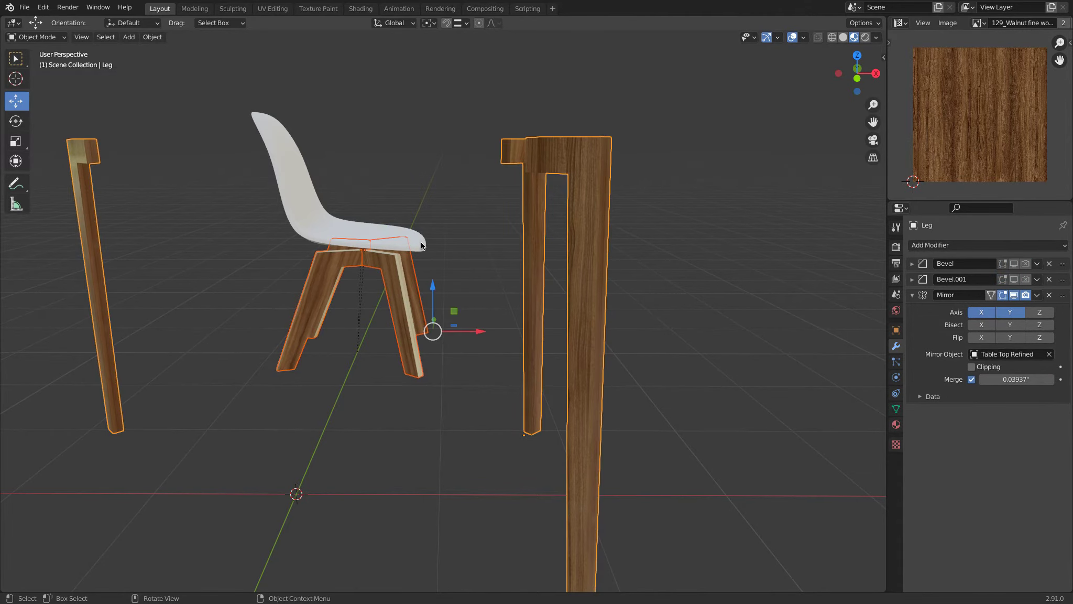
key(Tab)
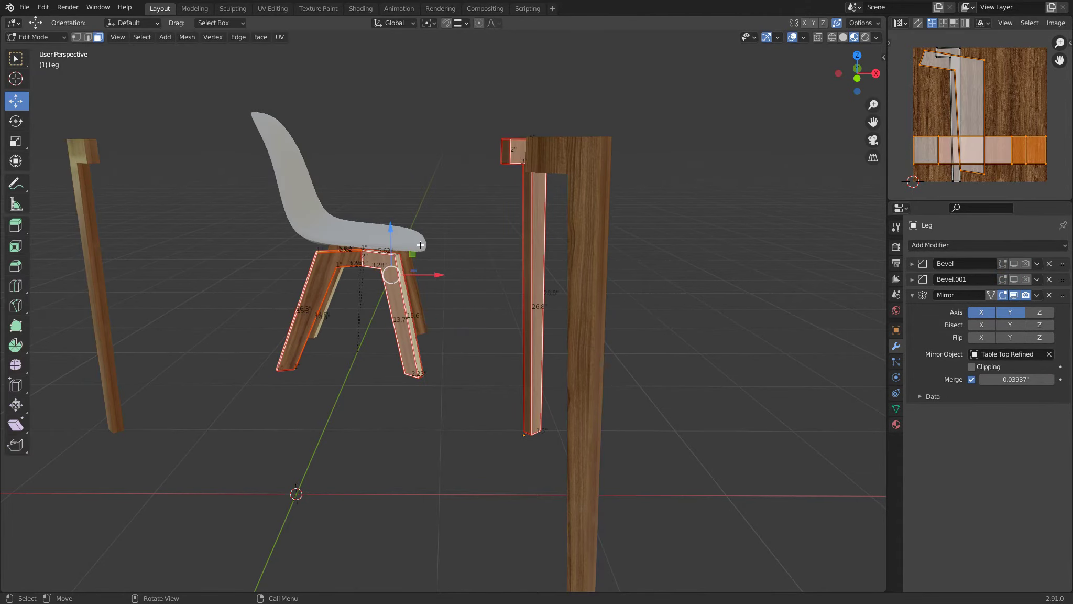
- Select the linked faces of the chair leg pieces and the table leg, dropping the front leg face
click(435, 289)
key(l)
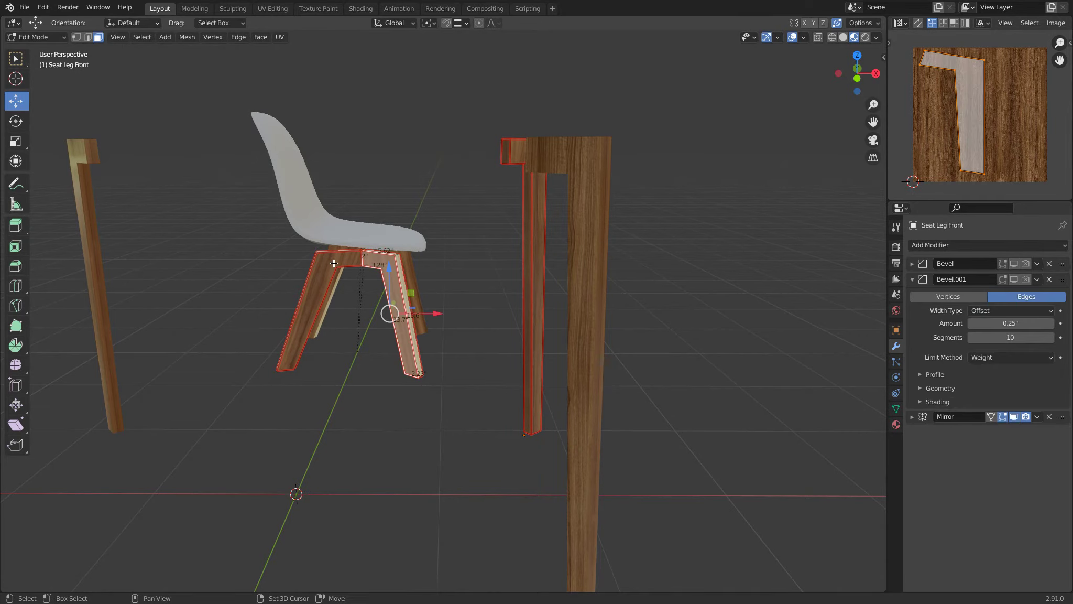
key(l)
middle_drag(427, 273, 350, 285)
scroll(350, 285, up, 5)
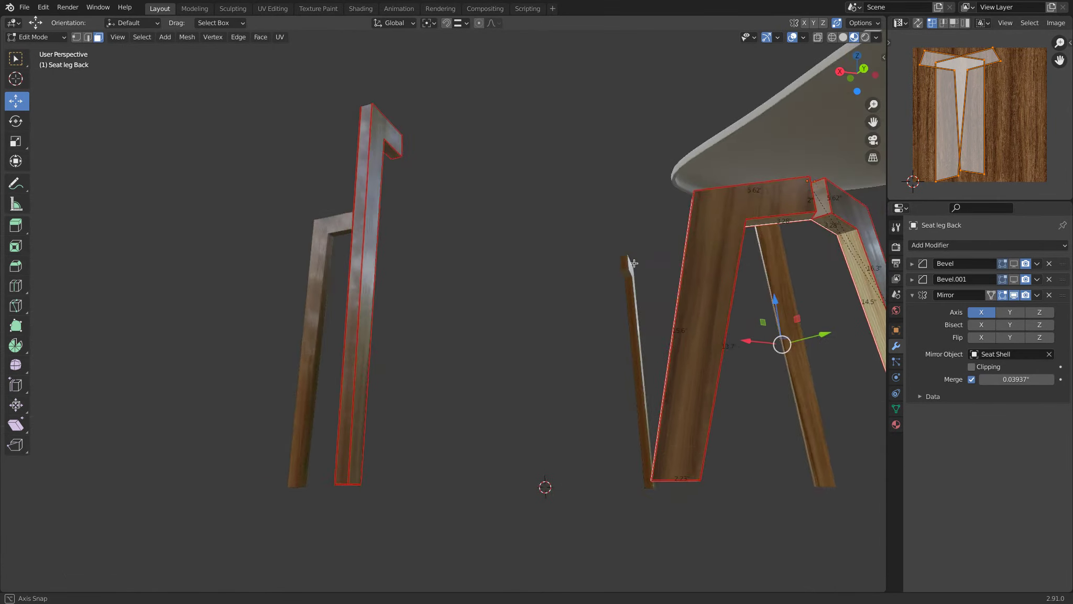
middle_drag(632, 266, 711, 304)
key(l)
key(l)
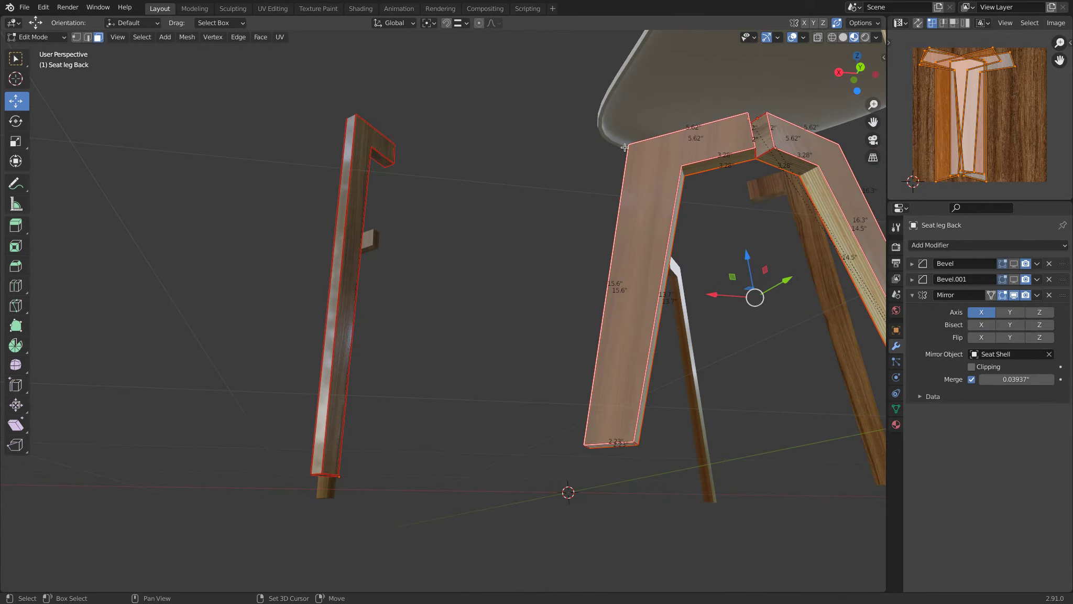
key(l)
scroll(369, 135, down, 3)
middle_drag(369, 135, 577, 167)
key(a)
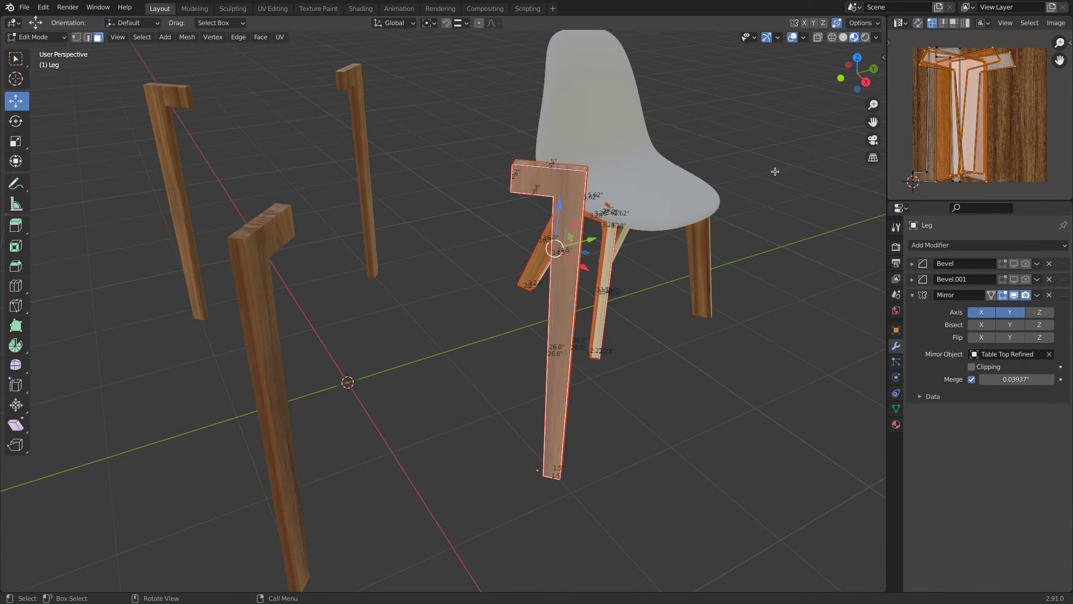
shift+click(574, 188)
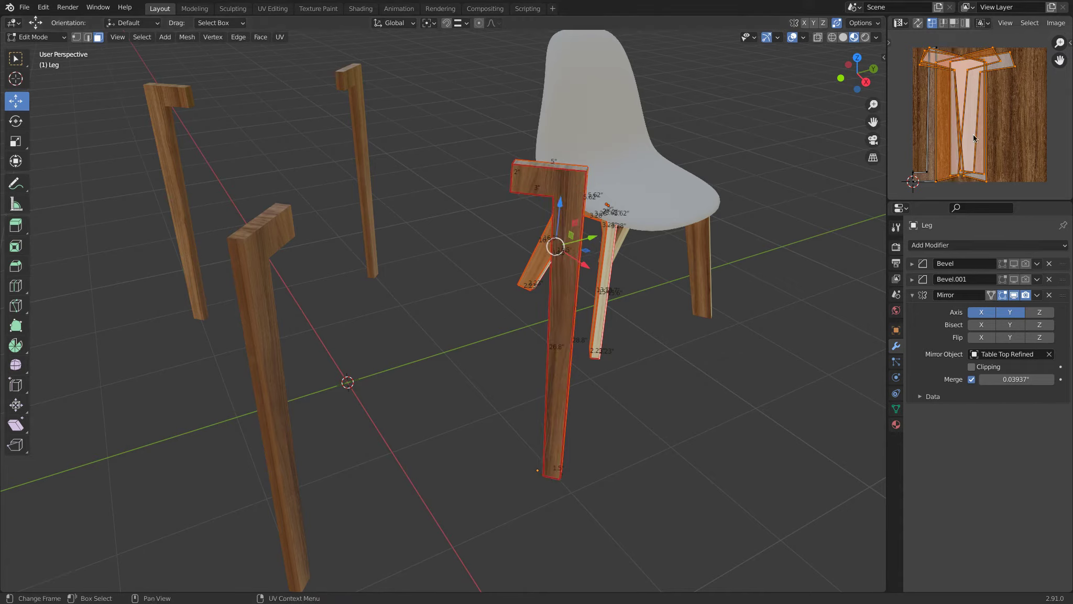
- Shrink the selected leg UV islands on the walnut texture
middle_drag(934, 130, 957, 132)
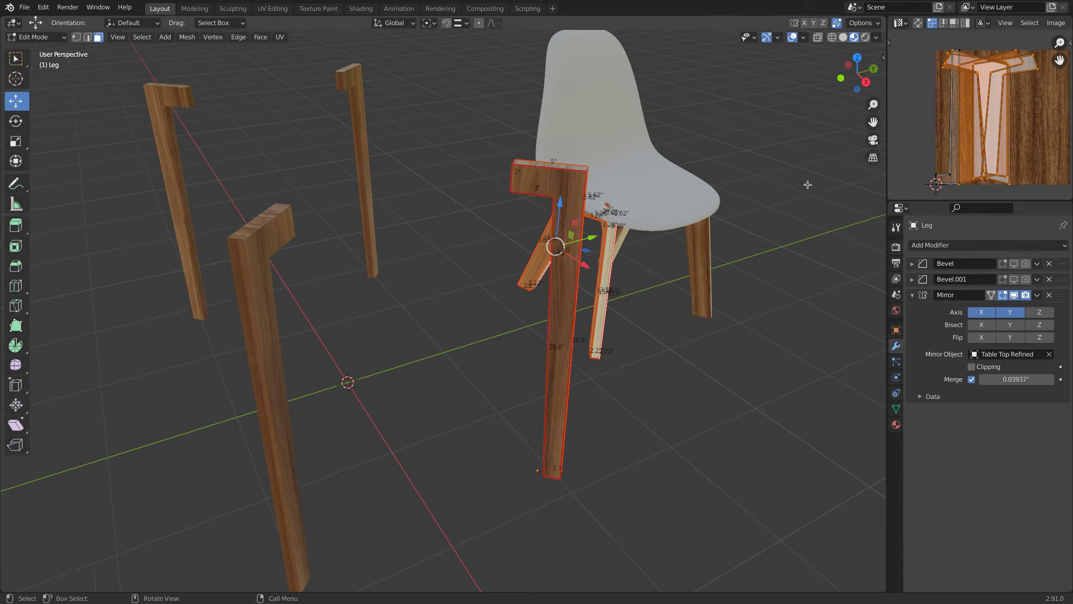
middle_drag(807, 183, 988, 173)
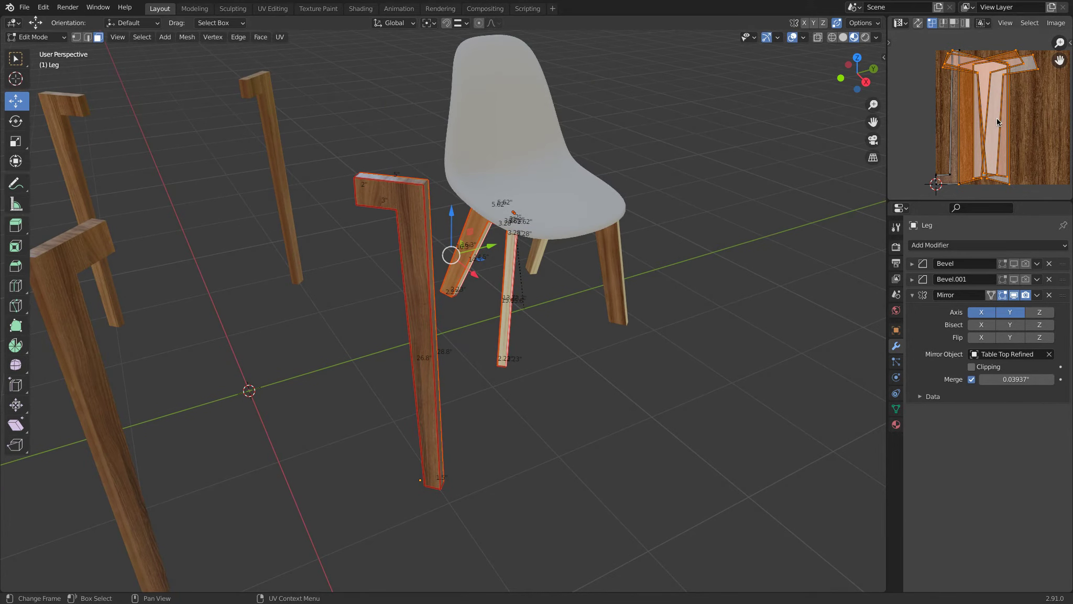
middle_drag(676, 236, 712, 228)
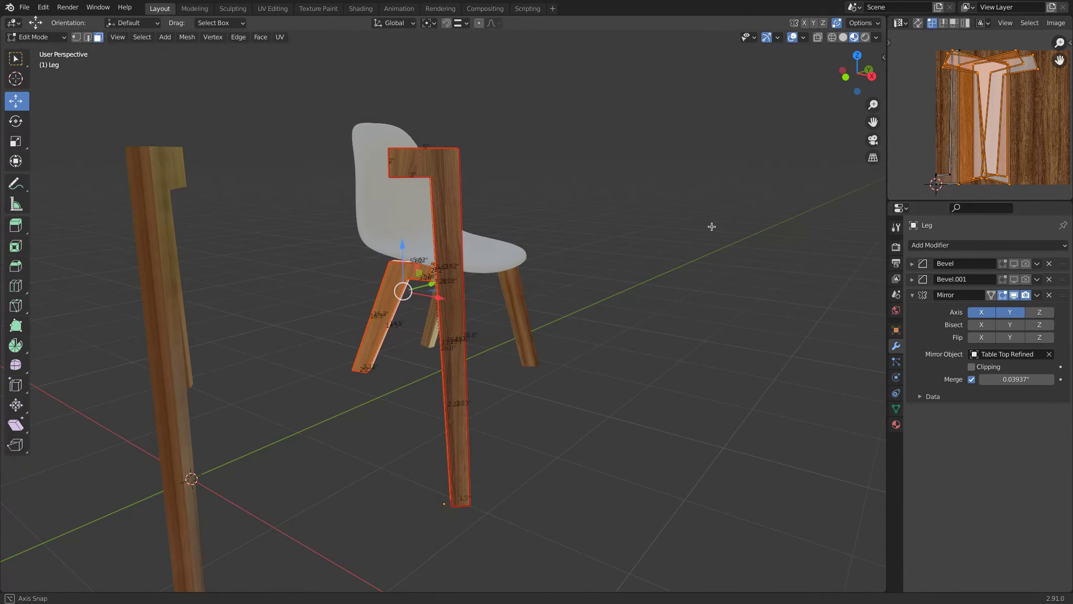
key(s)
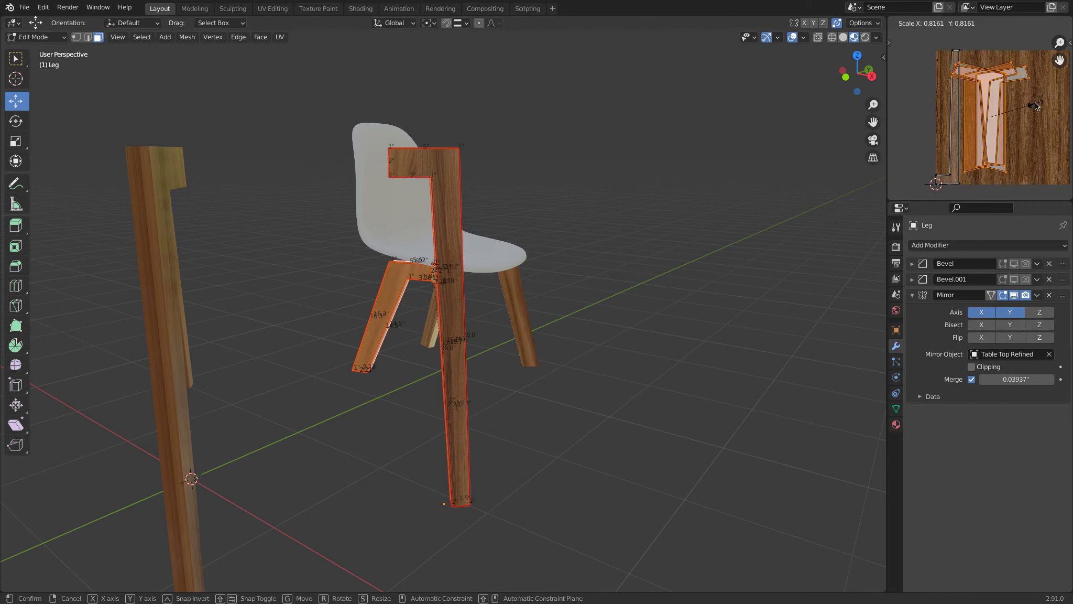
click(1029, 107)
scroll(661, 198, down, 2)
key(KP_1)
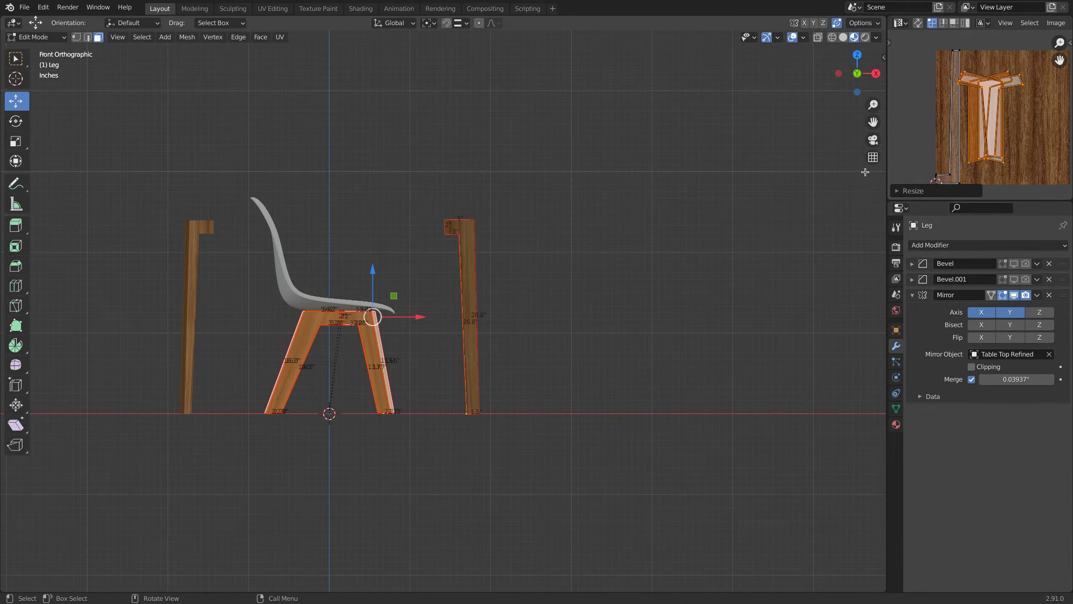
- Shift the UV islands down the walnut texture and fine-tune their scale to 0.8161
key(g)
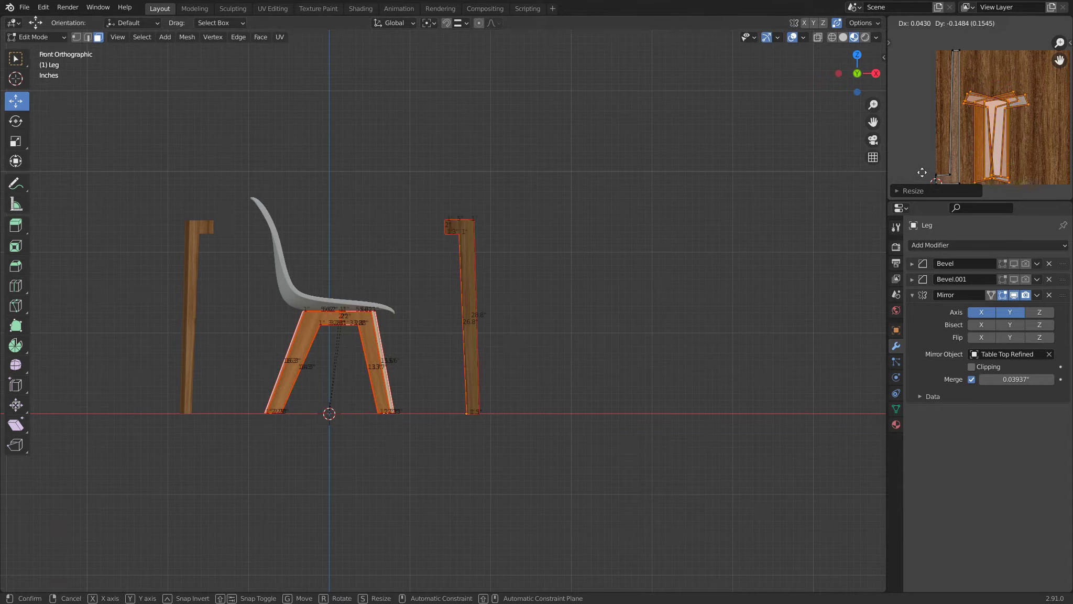
click(922, 167)
key(s)
click(1009, 132)
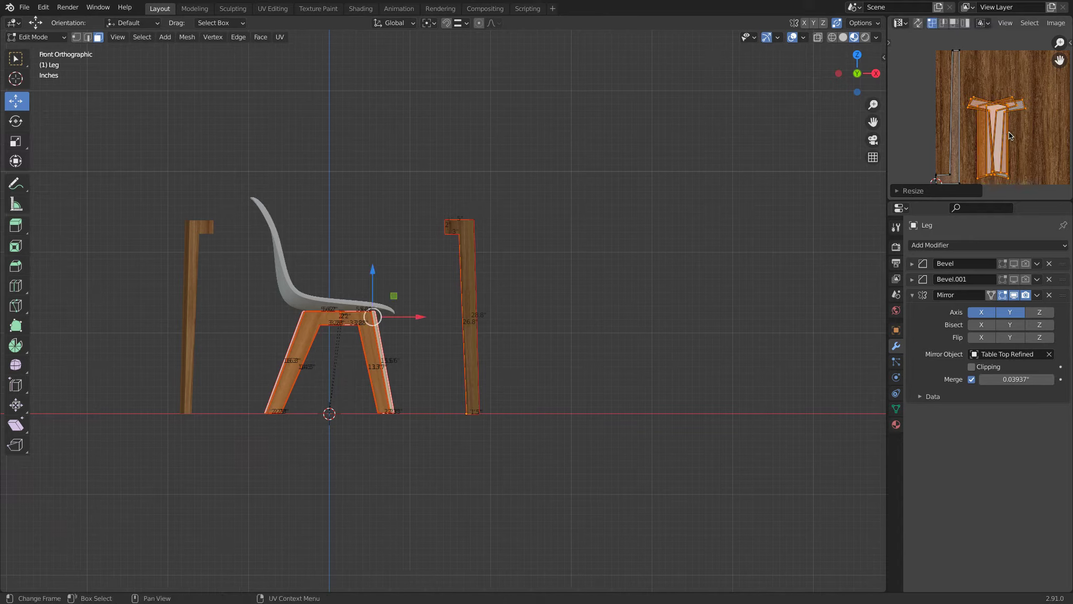
key(s)
click(982, 137)
- Switch to Object Mode, orbit around the chair and legs, then re-enter Edit Mode on the table Leg
key(Tab)
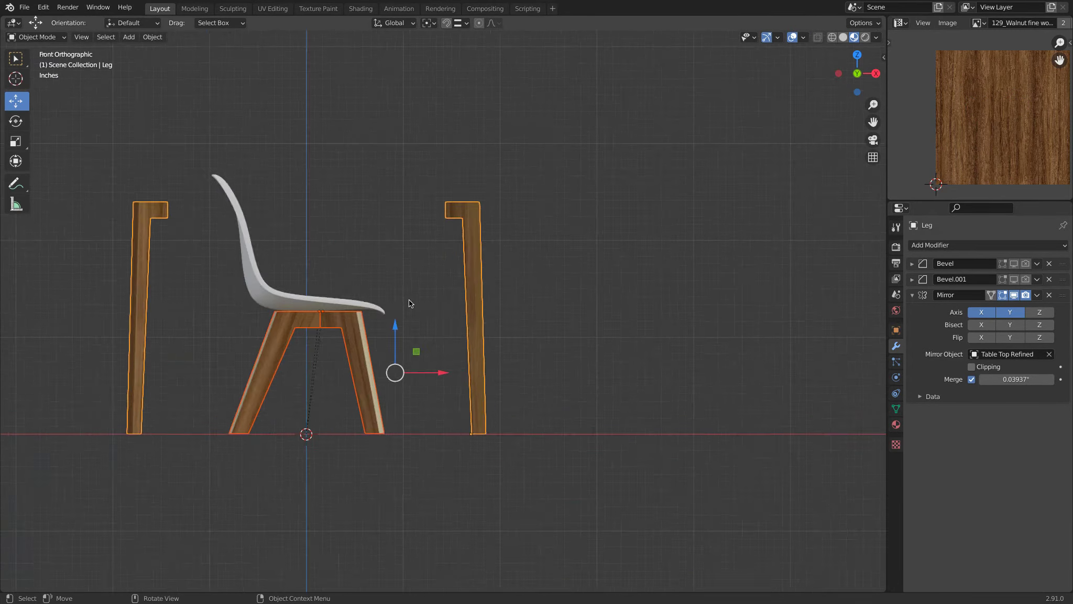
middle_drag(408, 297, 433, 298)
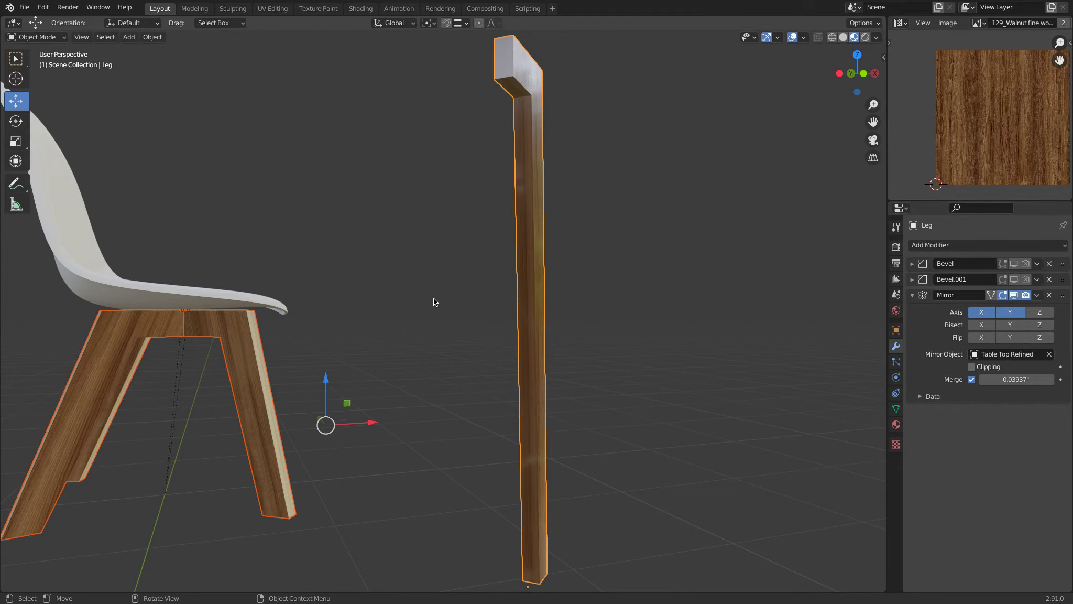
middle_drag(491, 320, 465, 347)
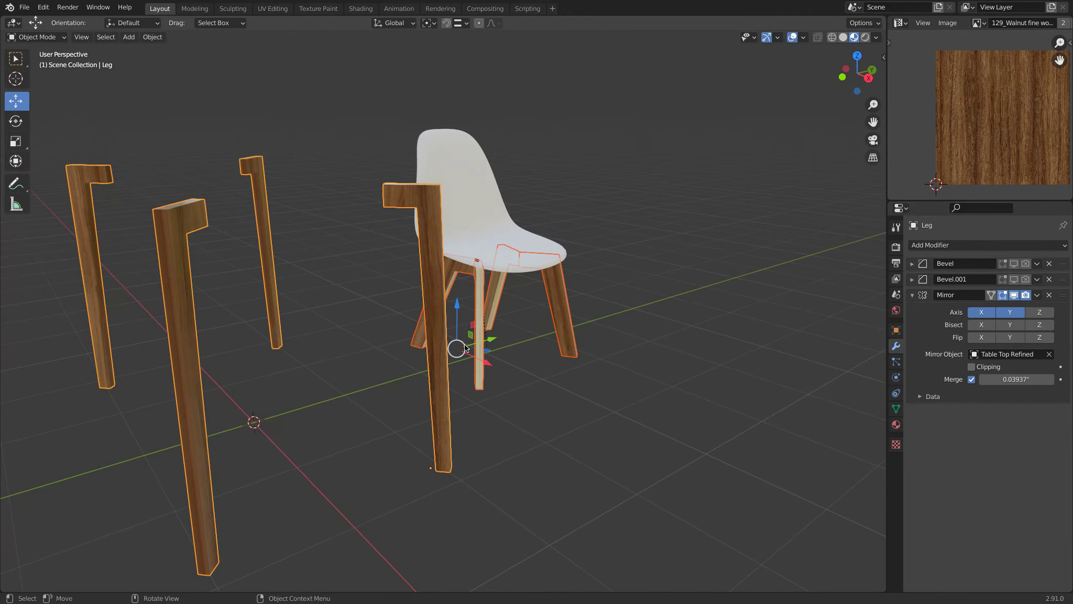
middle_drag(466, 347, 416, 311)
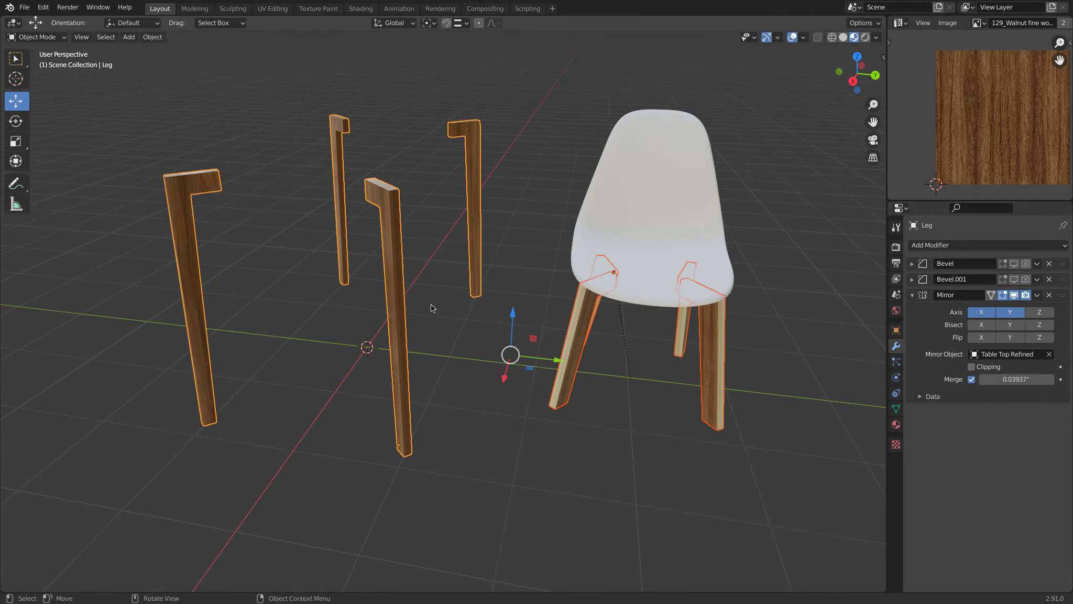
key(Tab)
scroll(410, 193, up, 3)
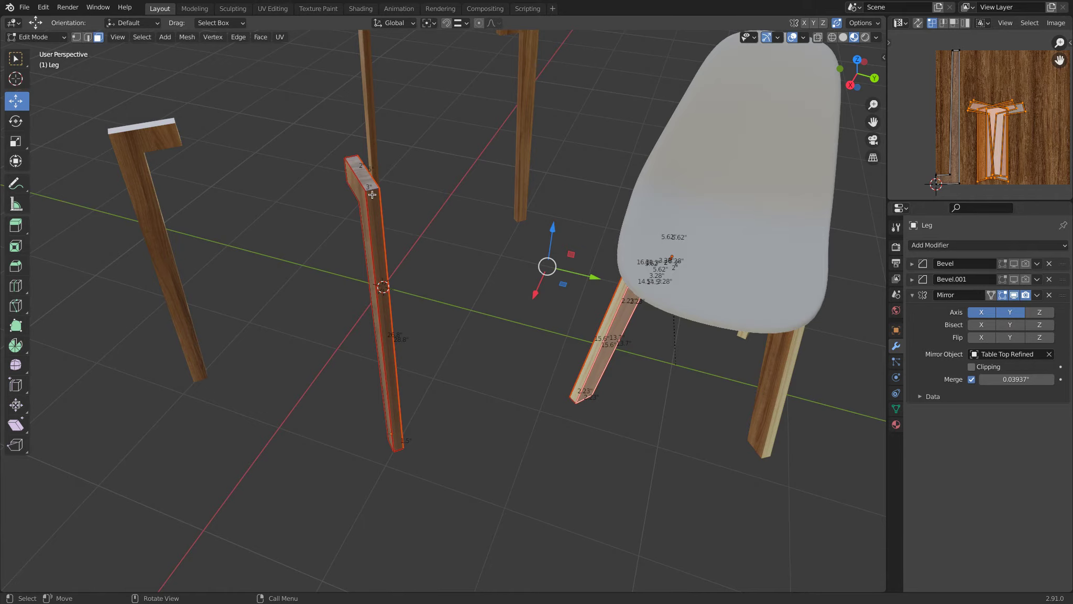
middle_drag(367, 186, 533, 182)
- Unwrap the selected table leg edge faces and display Plywood.jpg in the UV editor
click(501, 174)
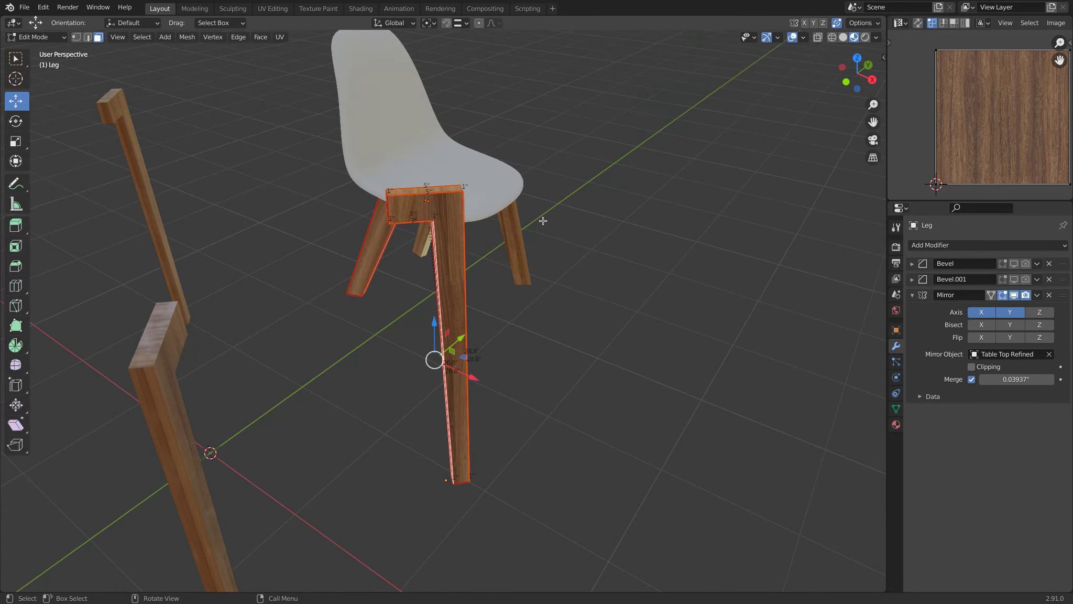
key(u)
click(534, 182)
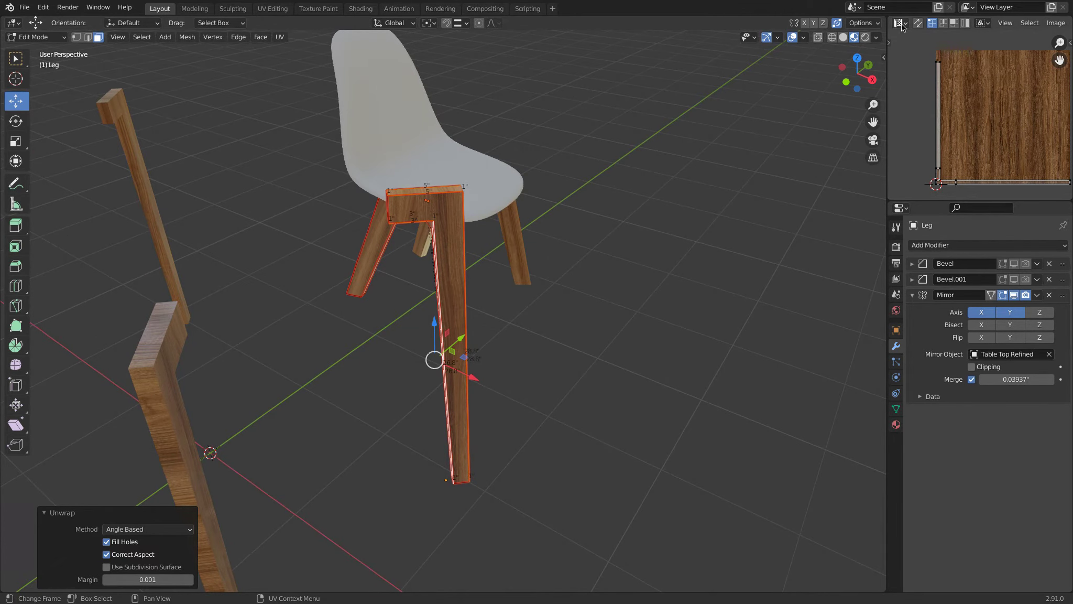
scroll(903, 27, down, 5)
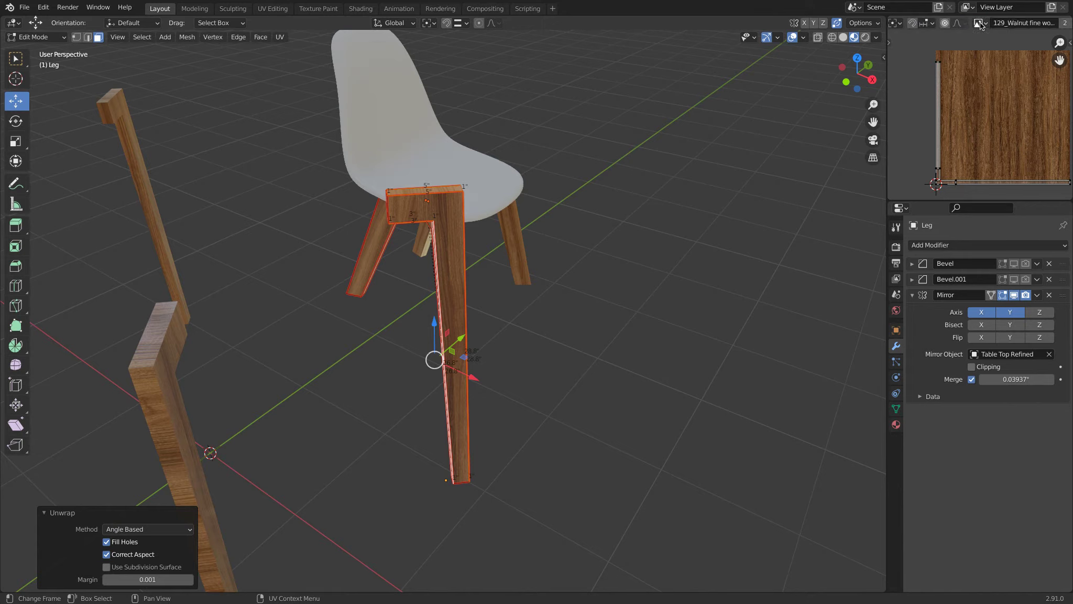
scroll(980, 26, down, 1)
click(958, 23)
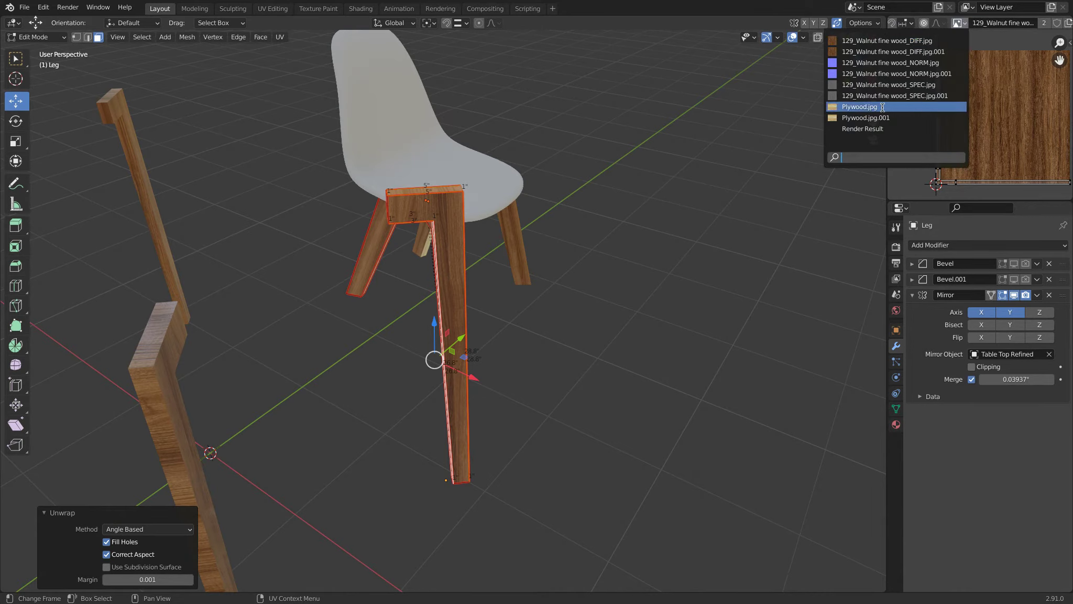
click(906, 107)
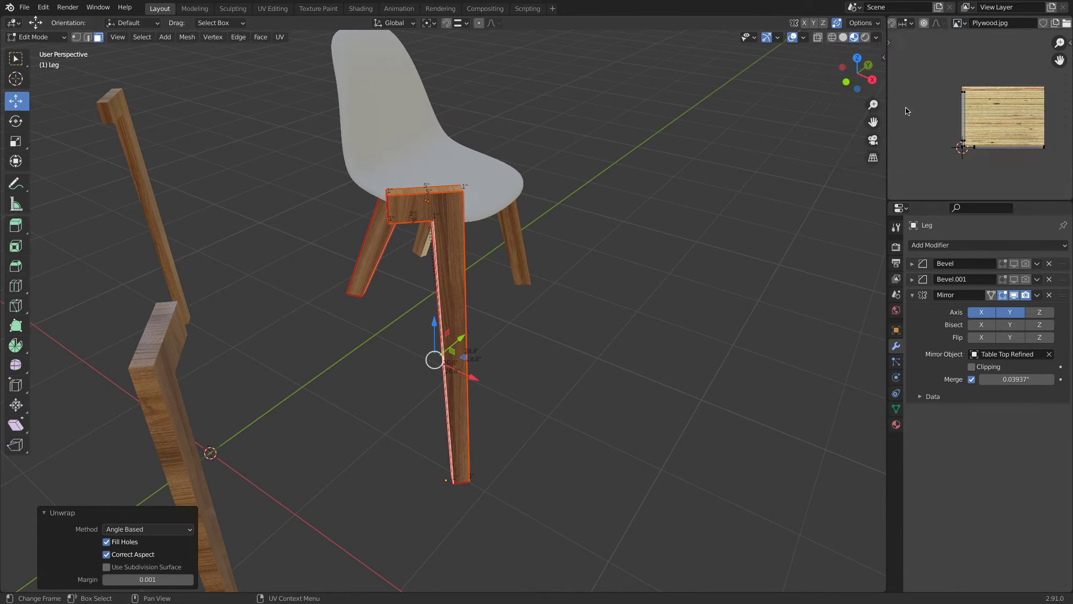
- Assign the Leg Wood Plywood material to the selected edge faces
click(896, 424)
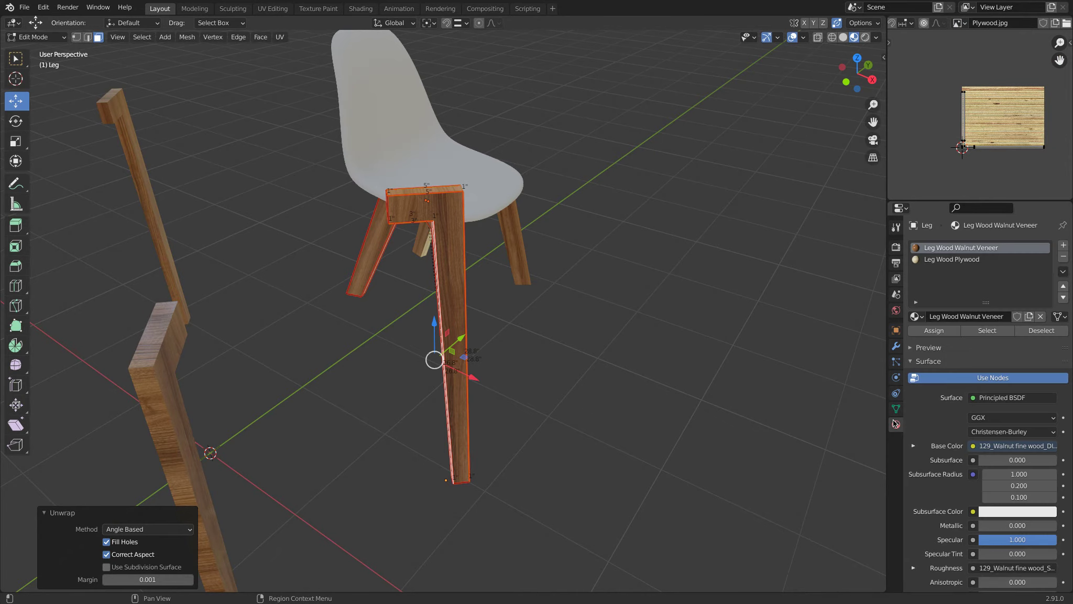
click(953, 258)
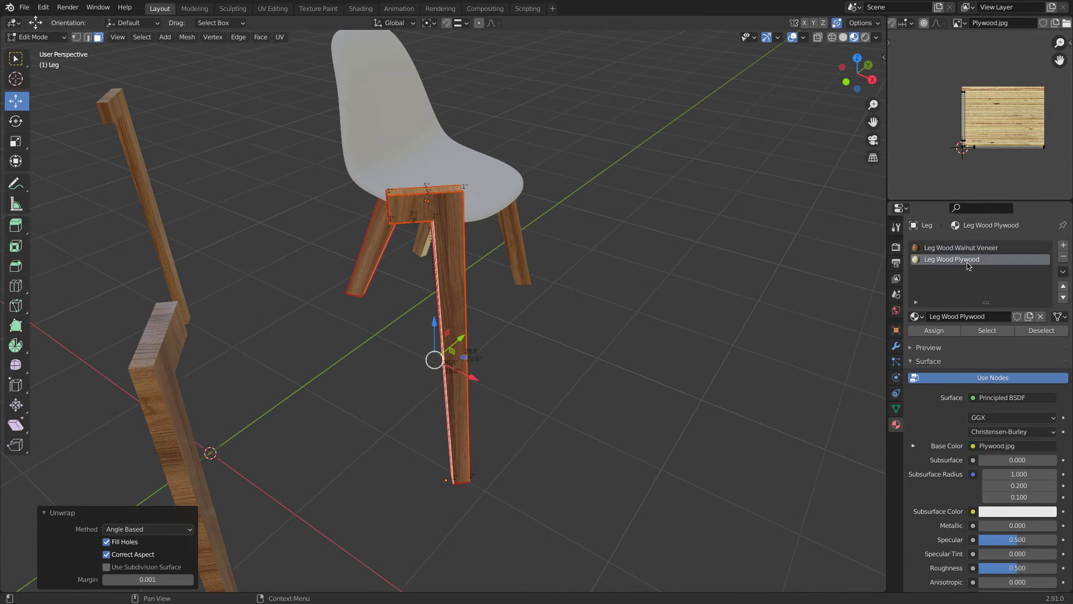
click(935, 331)
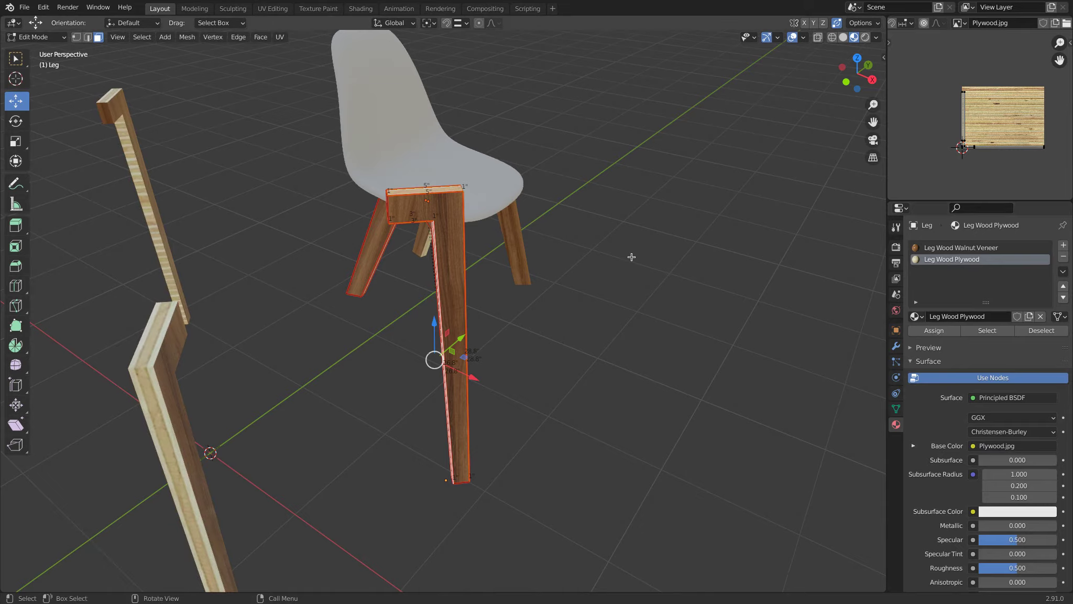
middle_drag(630, 256, 394, 242)
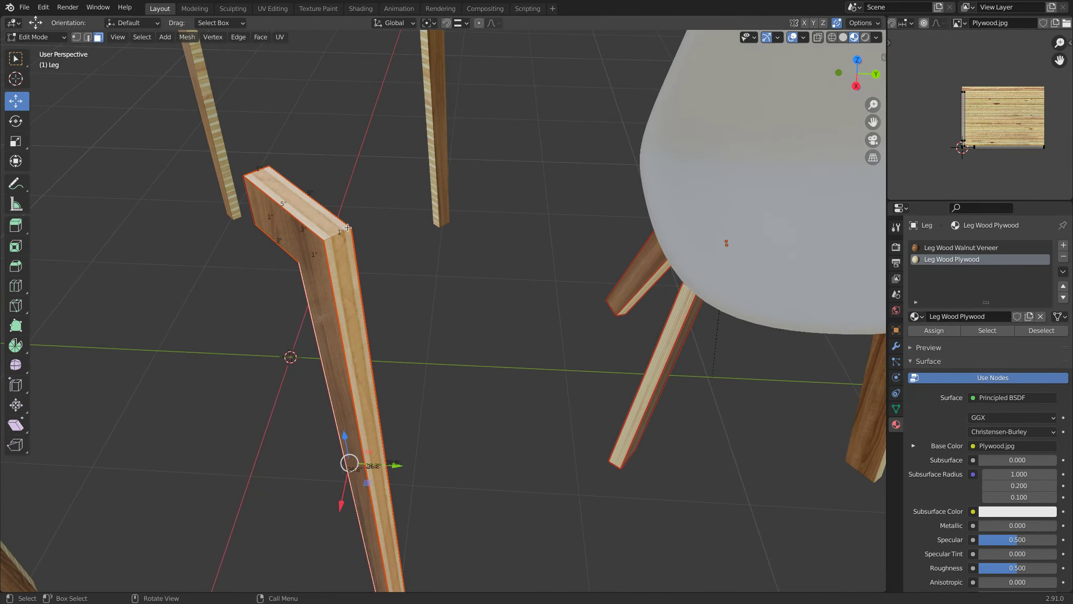
- Select the edge faces' UV island and rotate it 90 then 180 degrees
scroll(1020, 111, up, 2)
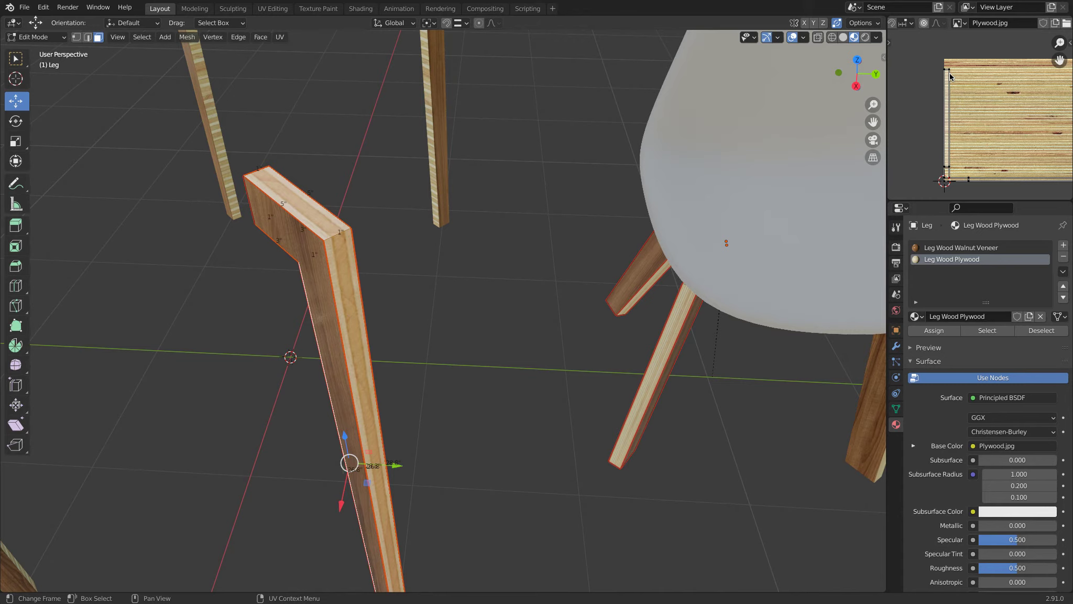
key(l)
scroll(980, 96, down, 1)
text(r)
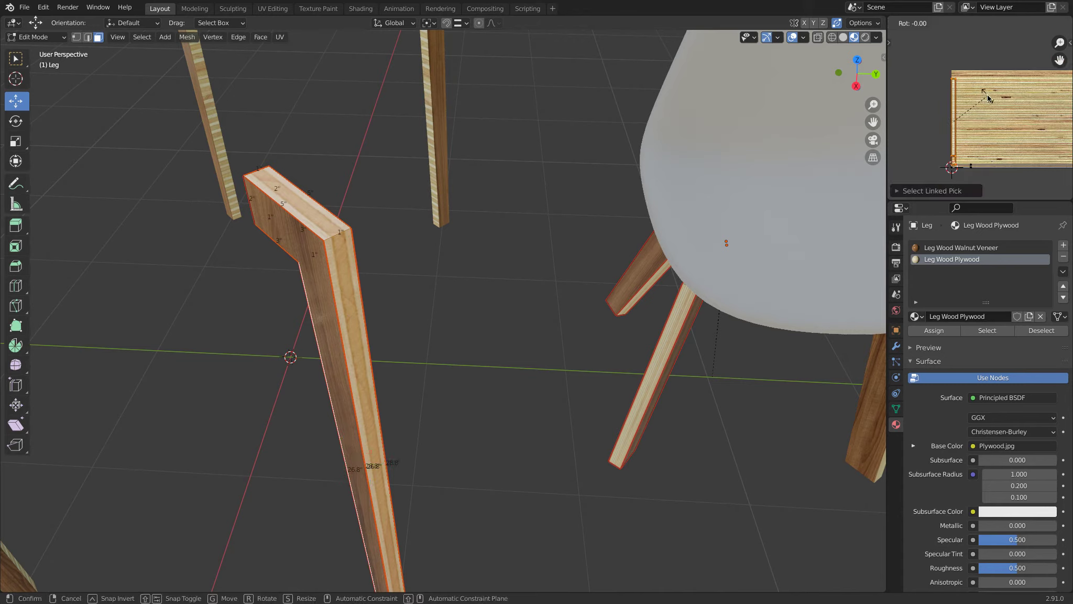
text(90)
key(Return)
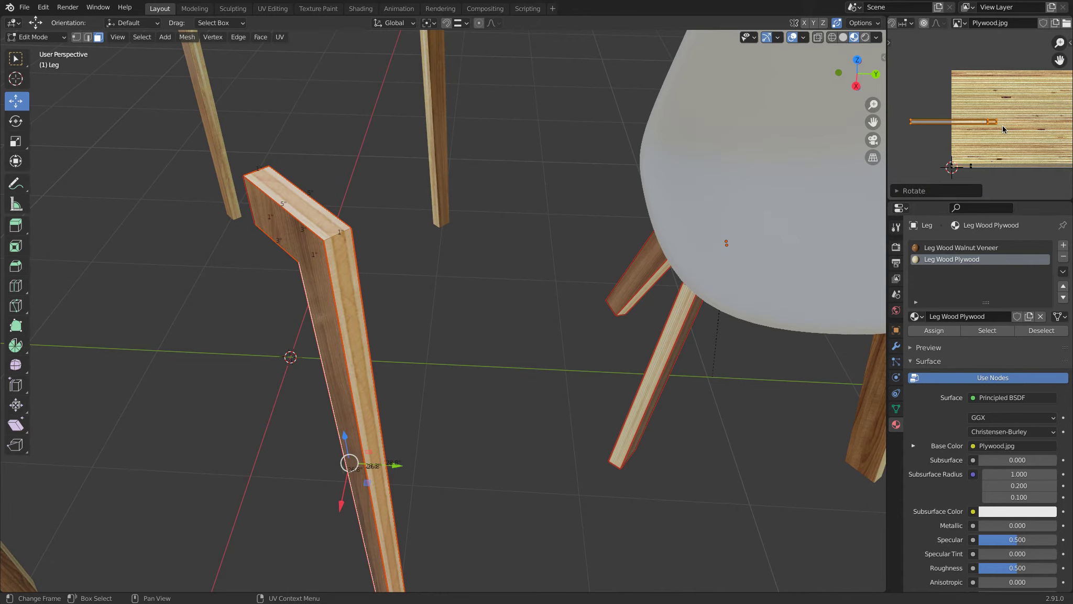
text(r180)
key(Return)
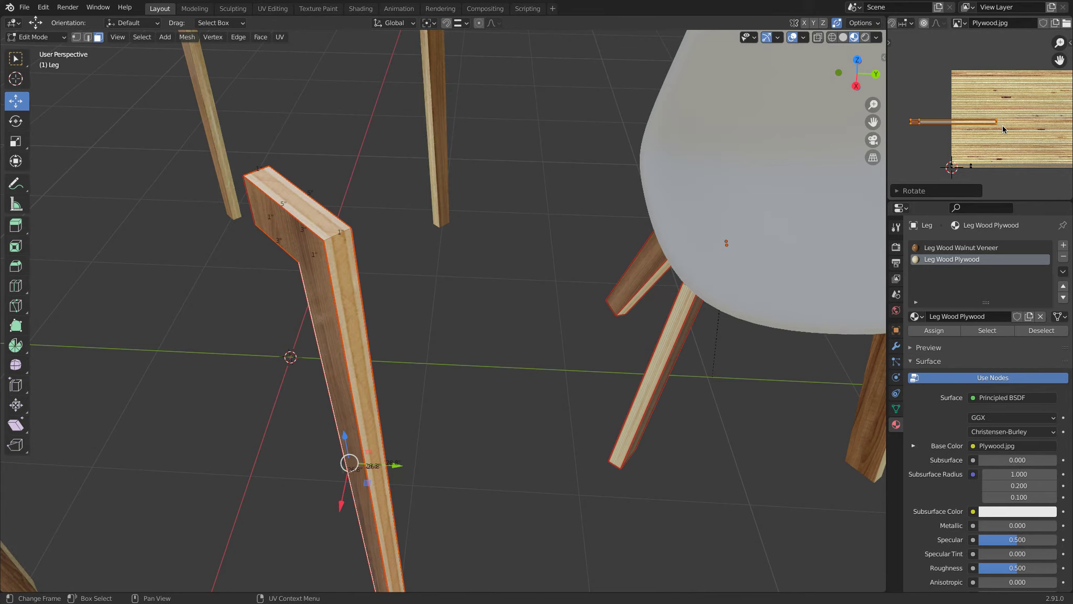
- Move the UV island onto the plywood texture
key(g)
click(1033, 173)
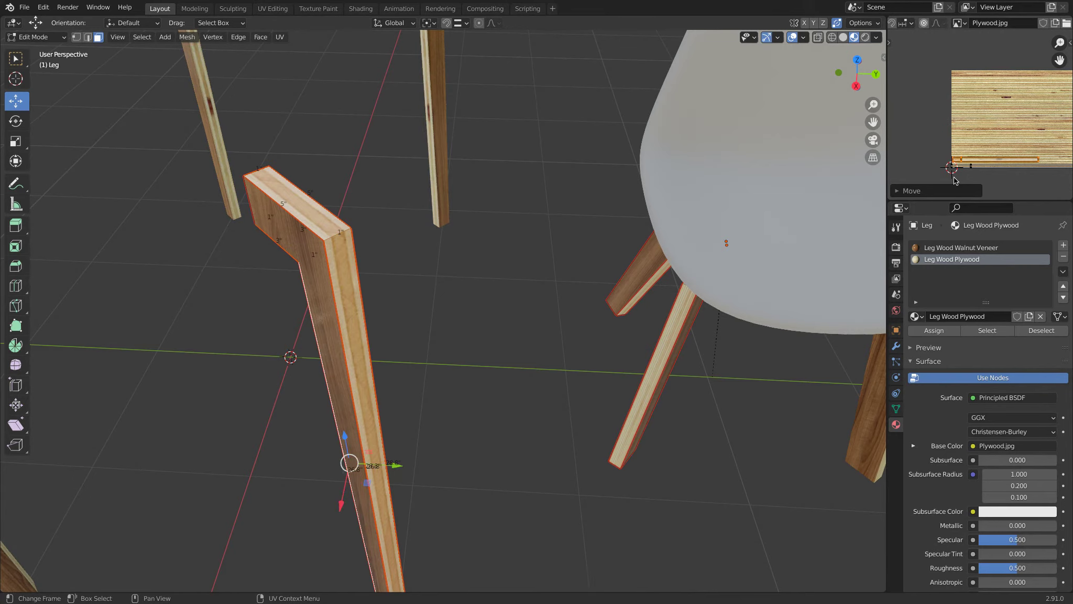
scroll(1004, 70, up, 3)
scroll(1004, 70, up, 5)
key(g)
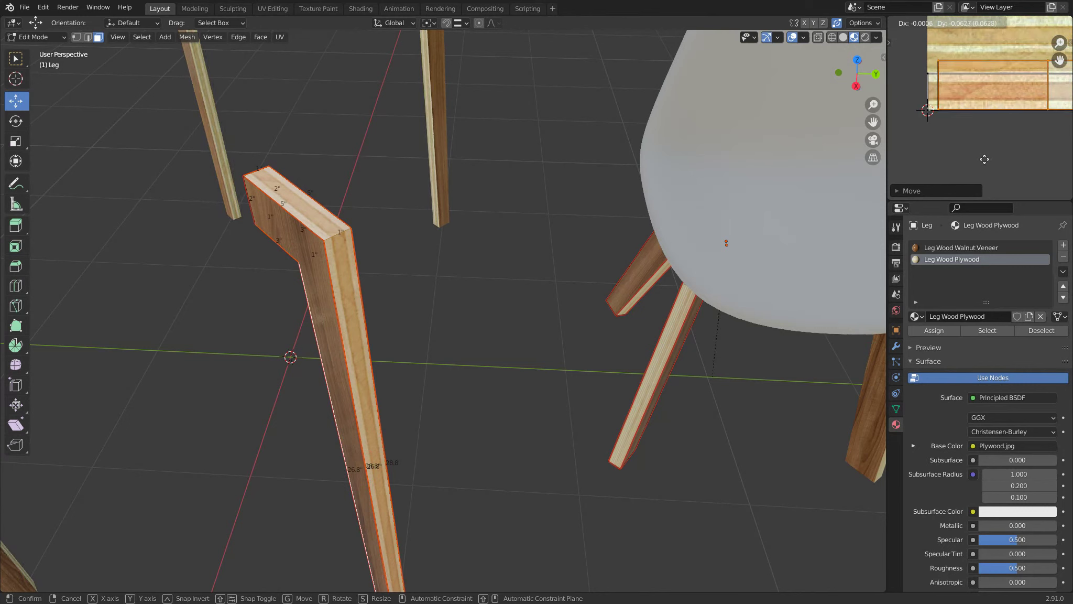
click(984, 159)
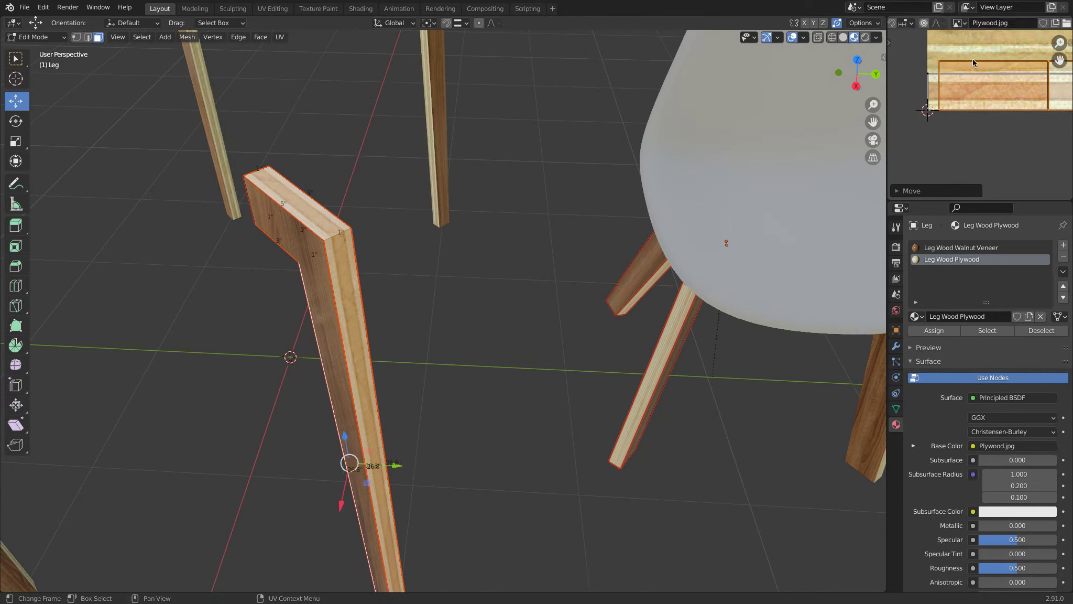
- Shrink the island vertically twice and nudge it lower on the plywood
key(s)
key(y)
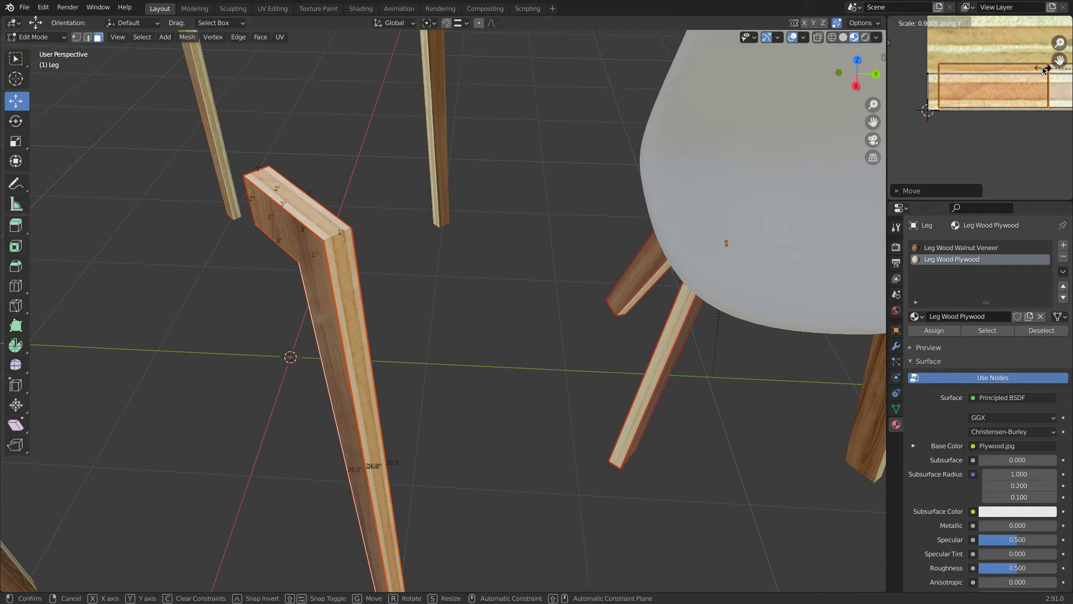
click(1044, 70)
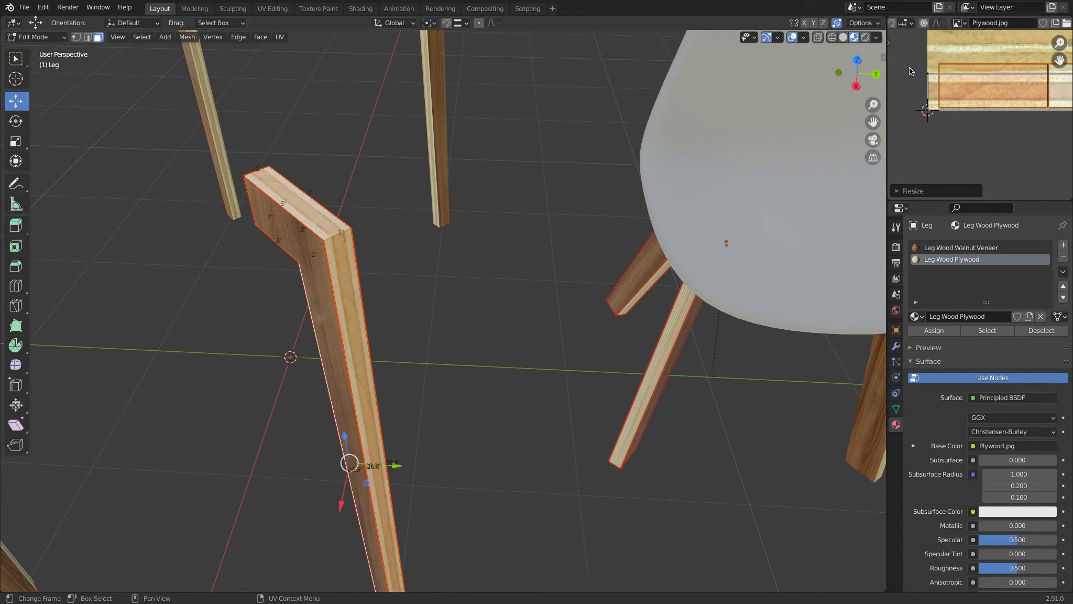
key(s)
key(y)
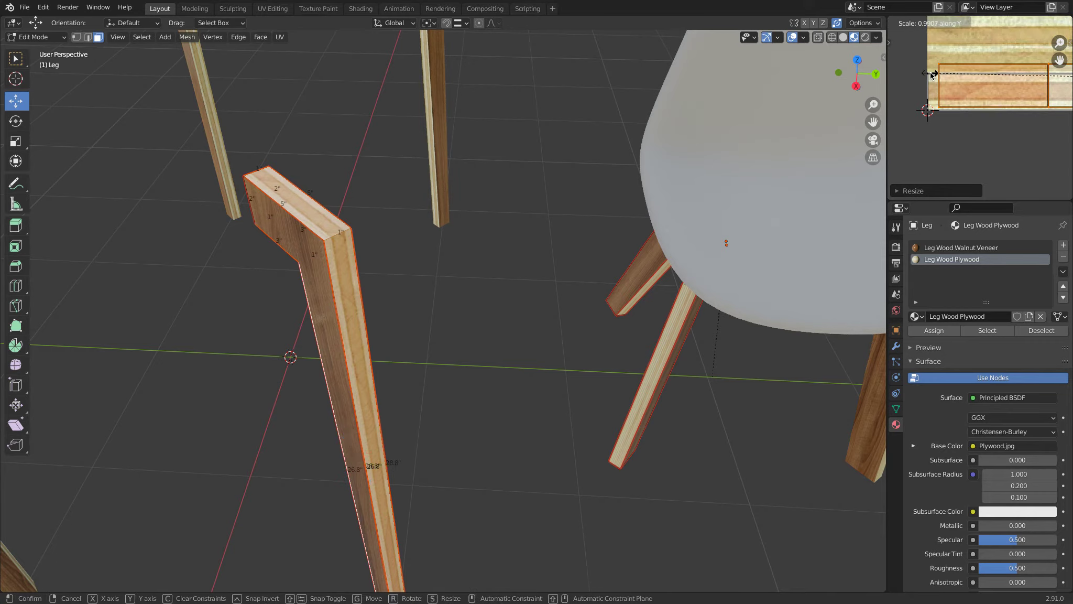
click(1002, 76)
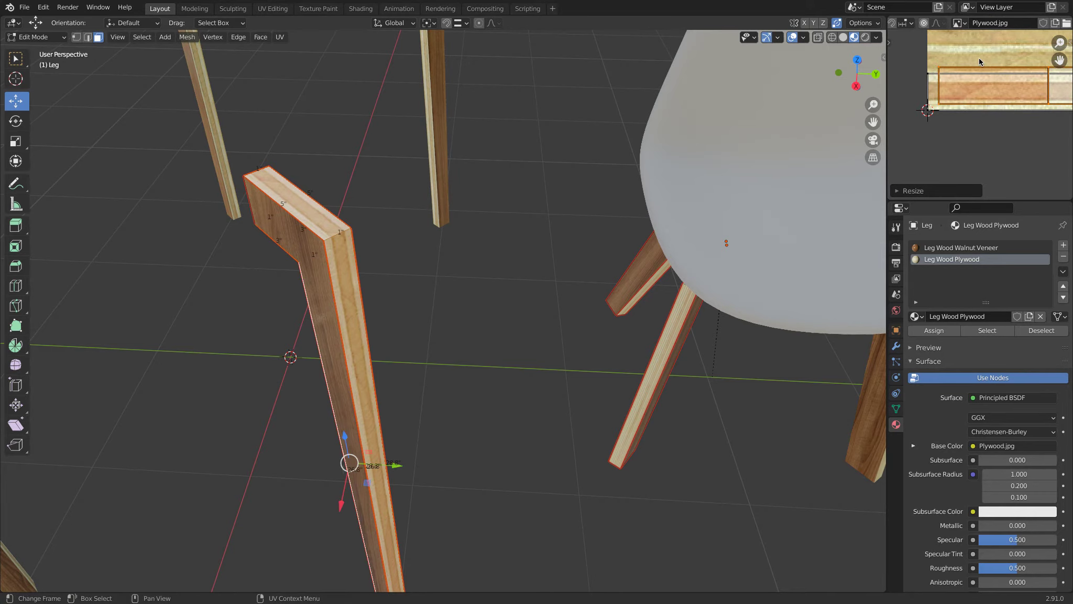
key(g)
click(980, 64)
scroll(980, 66, down, 3)
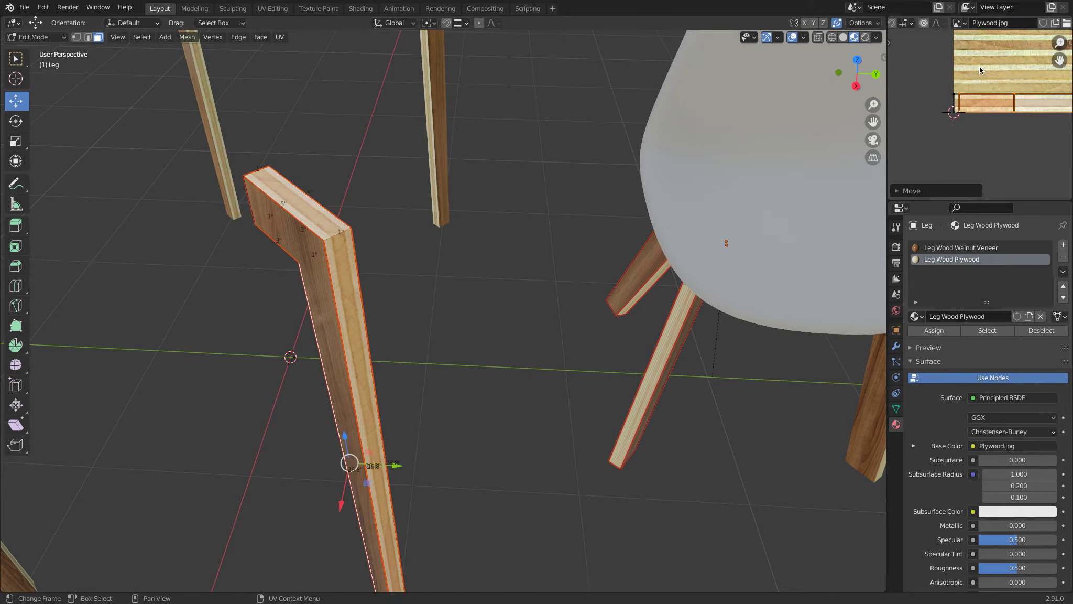
scroll(980, 66, down, 4)
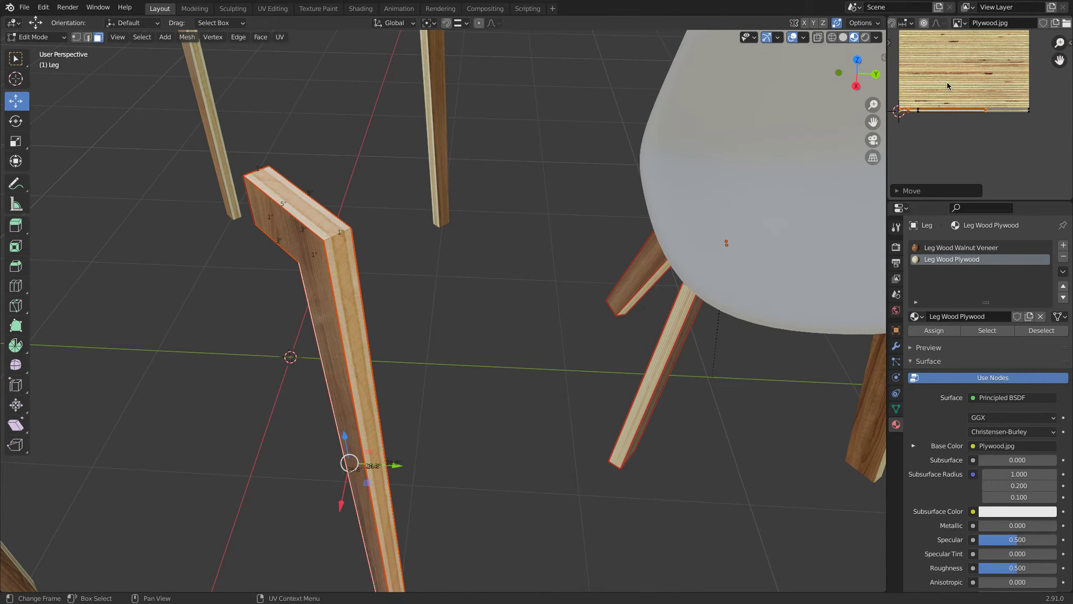
- Raise the whole UV strip and stretch it taller over the plywood layers
key(a)
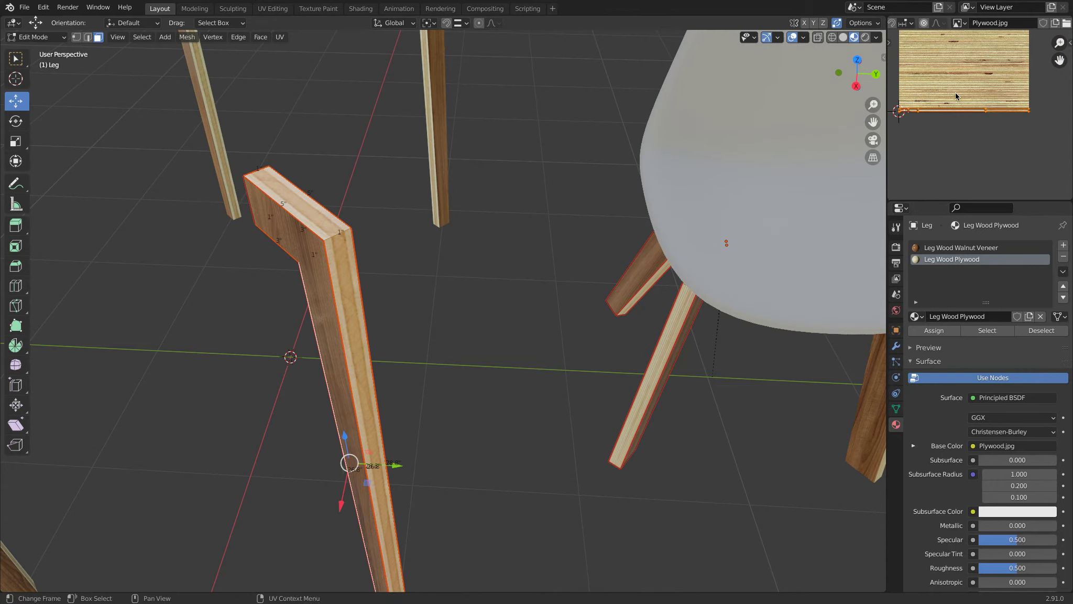
key(g)
key(y)
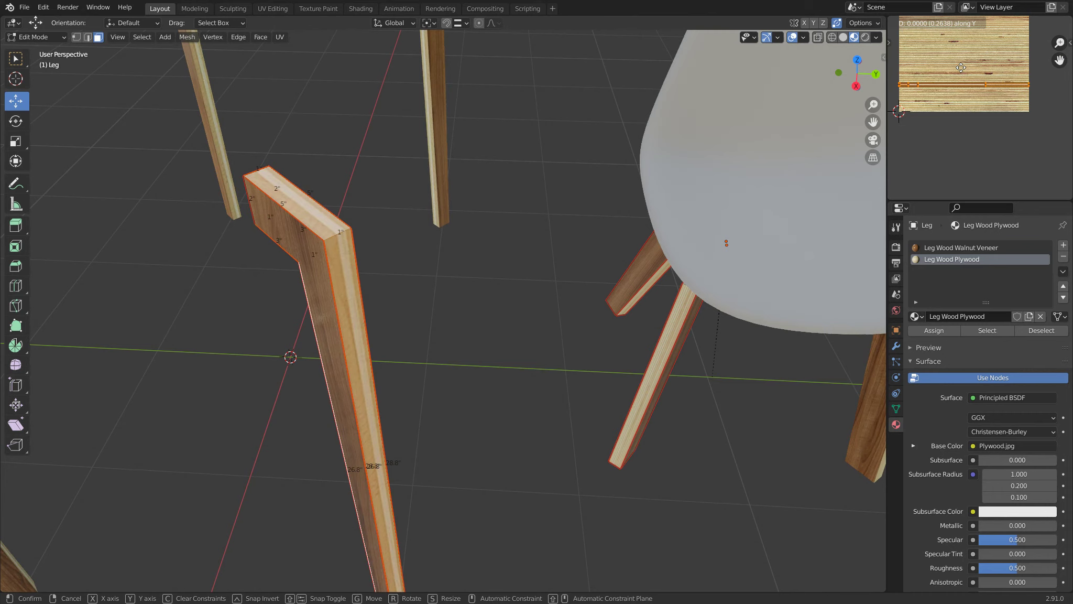
click(961, 68)
scroll(963, 74, up, 6)
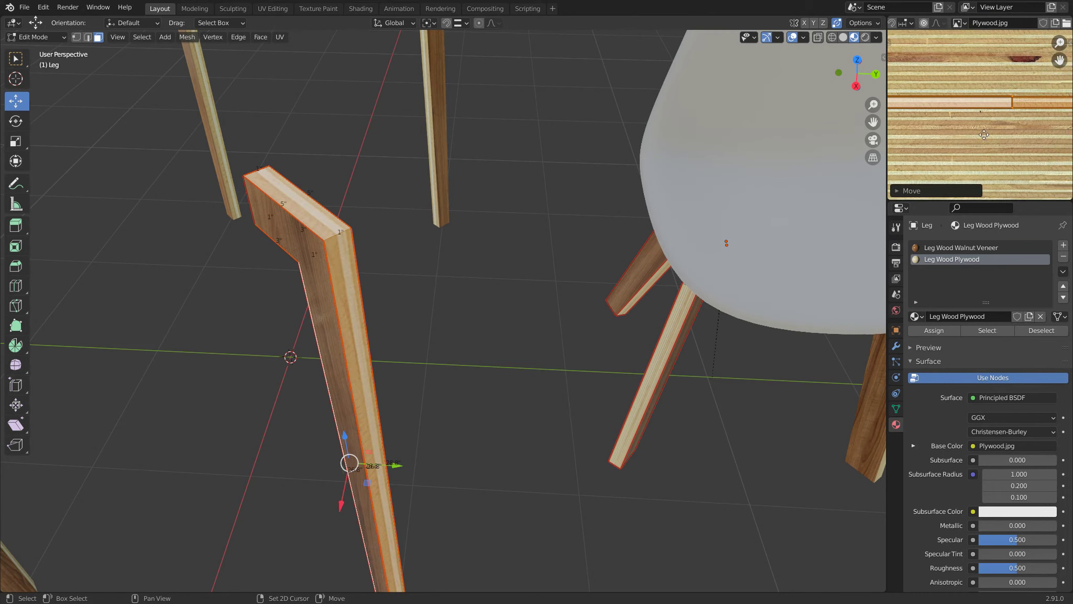
scroll(987, 106, down, 2)
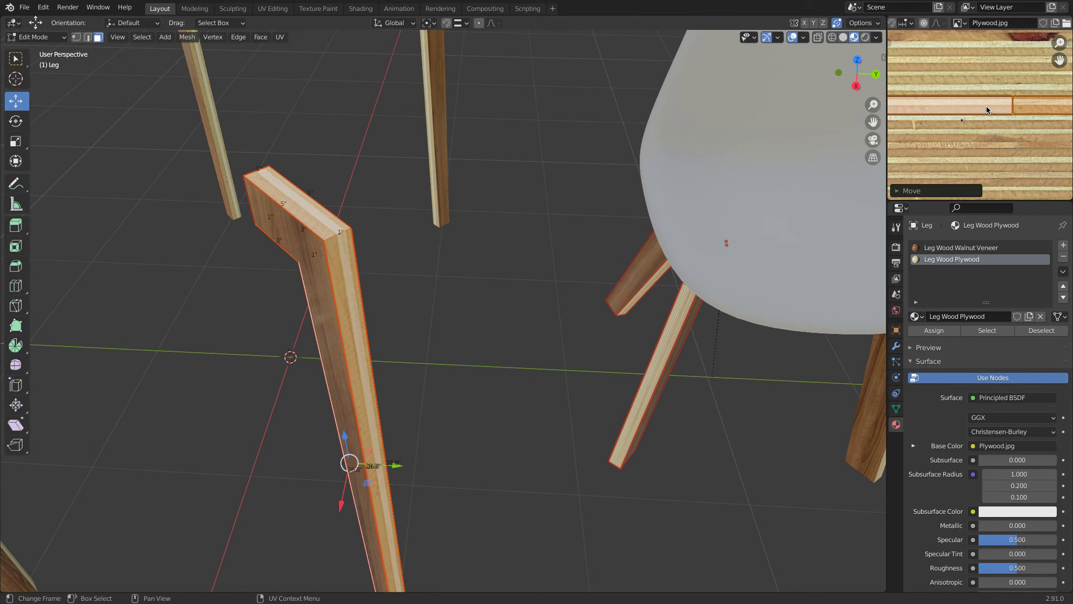
key(s)
key(y)
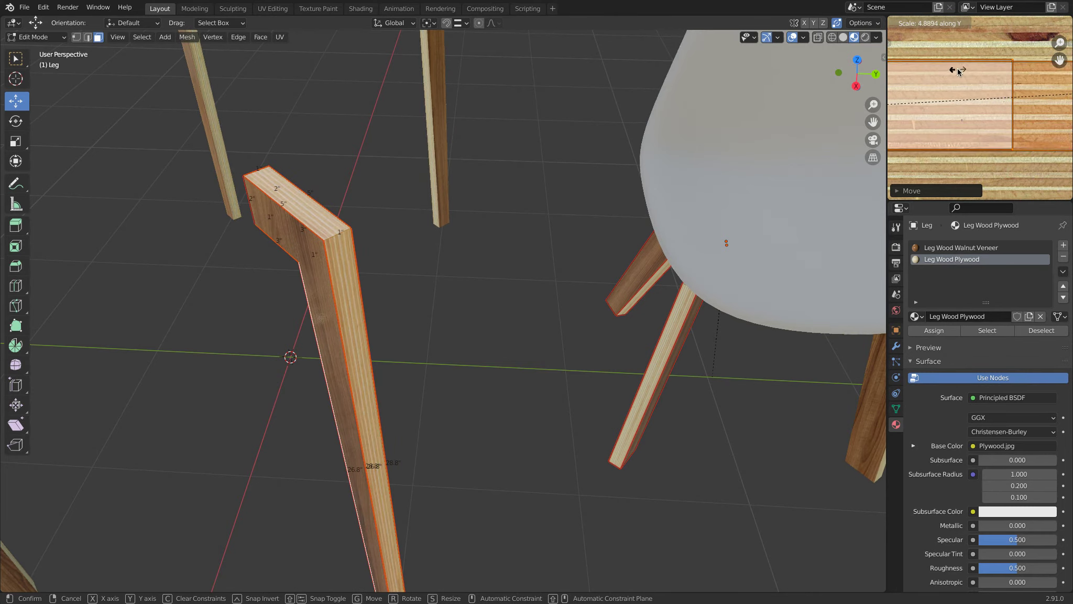
click(992, 61)
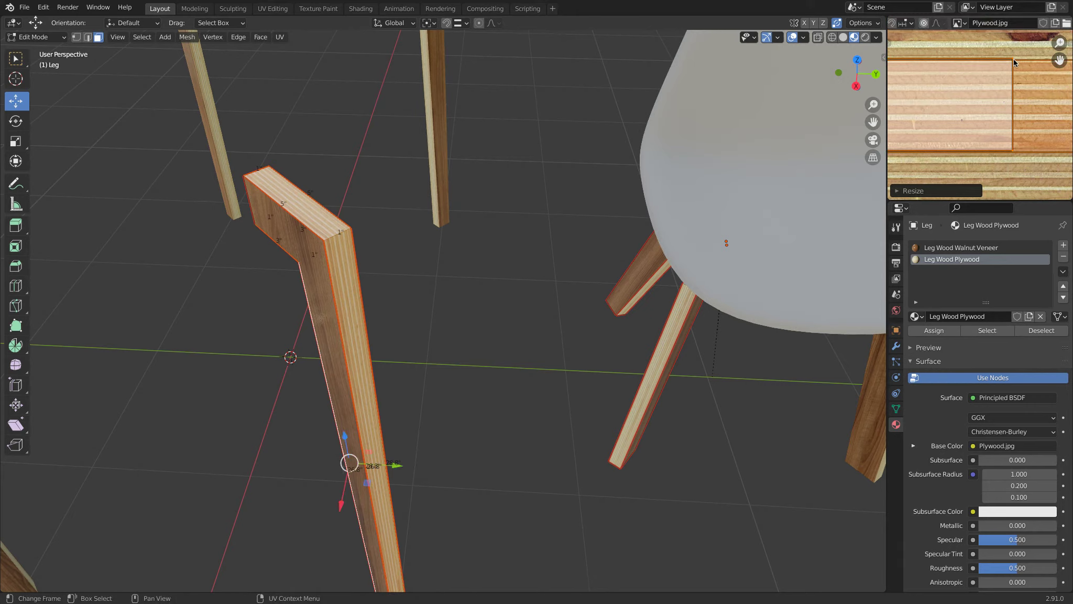
- Give the strip a small vertical shift and slight vertical resize, then select the table leg object
key(g)
key(y)
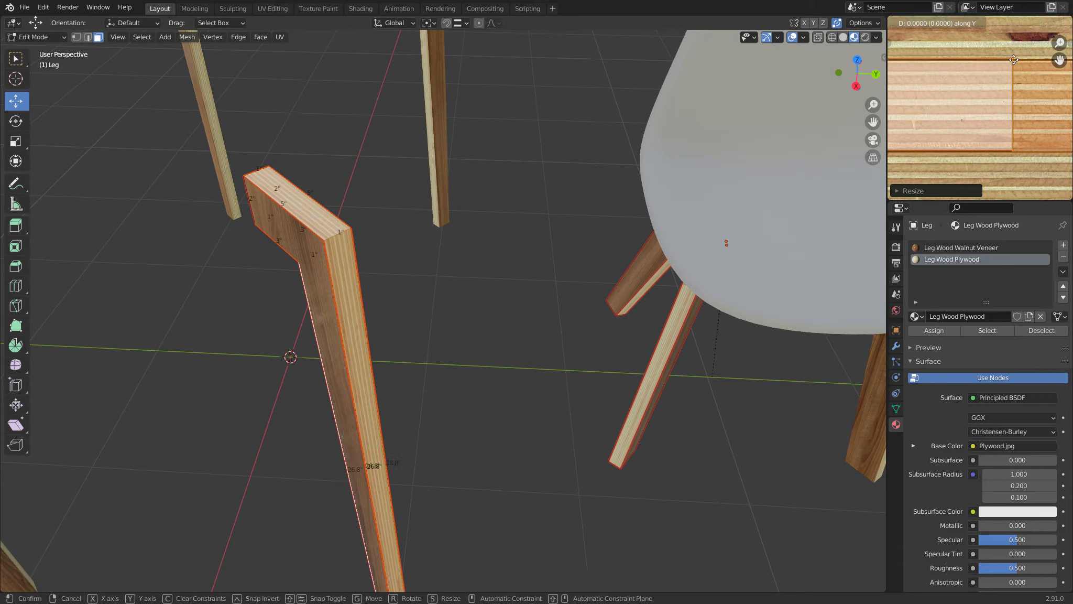
click(1016, 64)
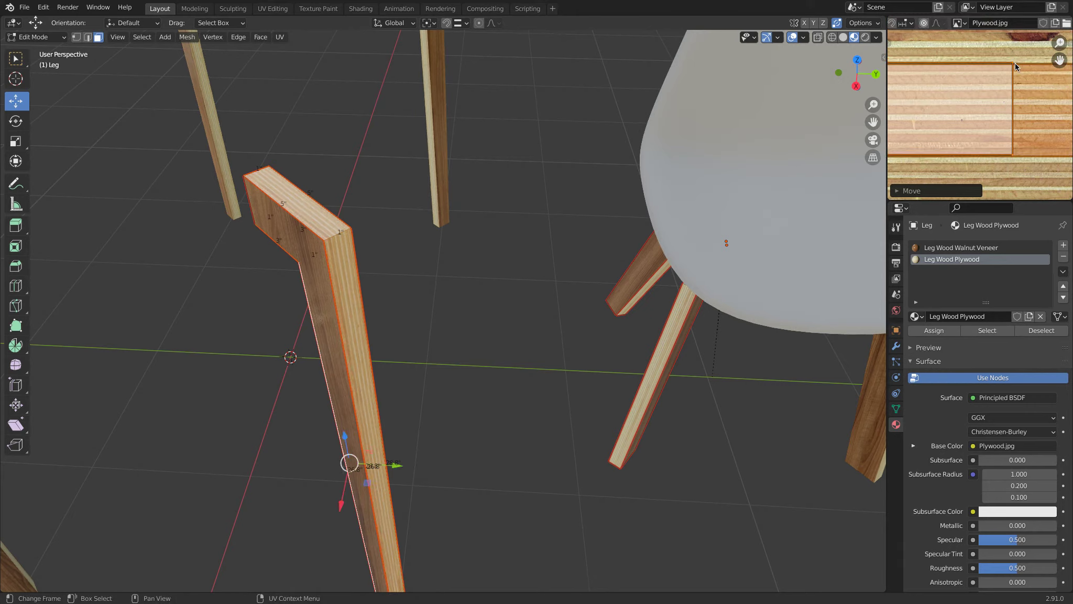
key(s)
key(y)
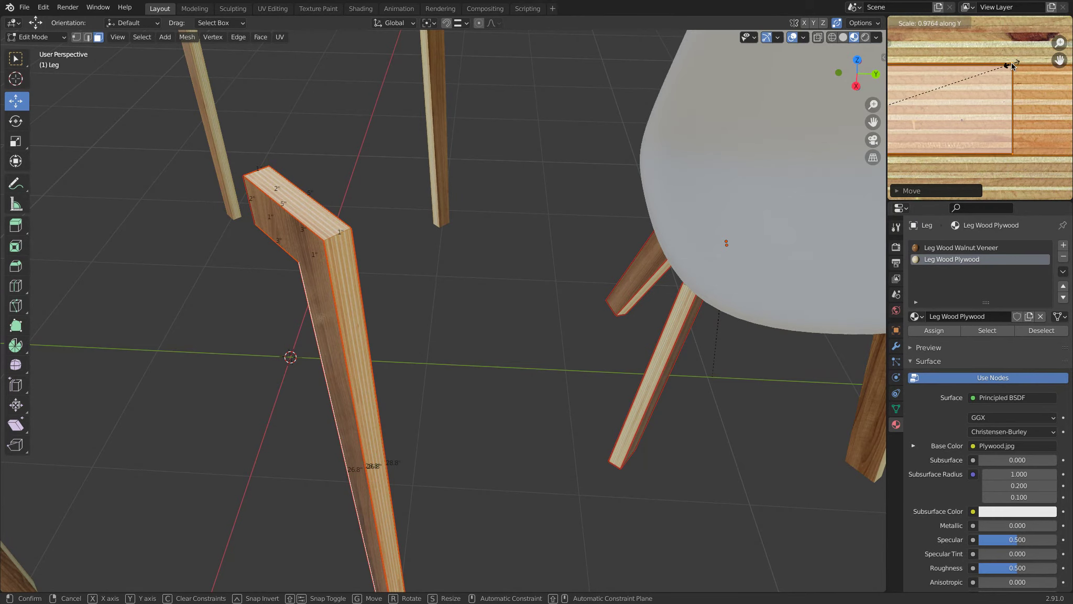
middle_drag(653, 208, 435, 259)
click(308, 219)
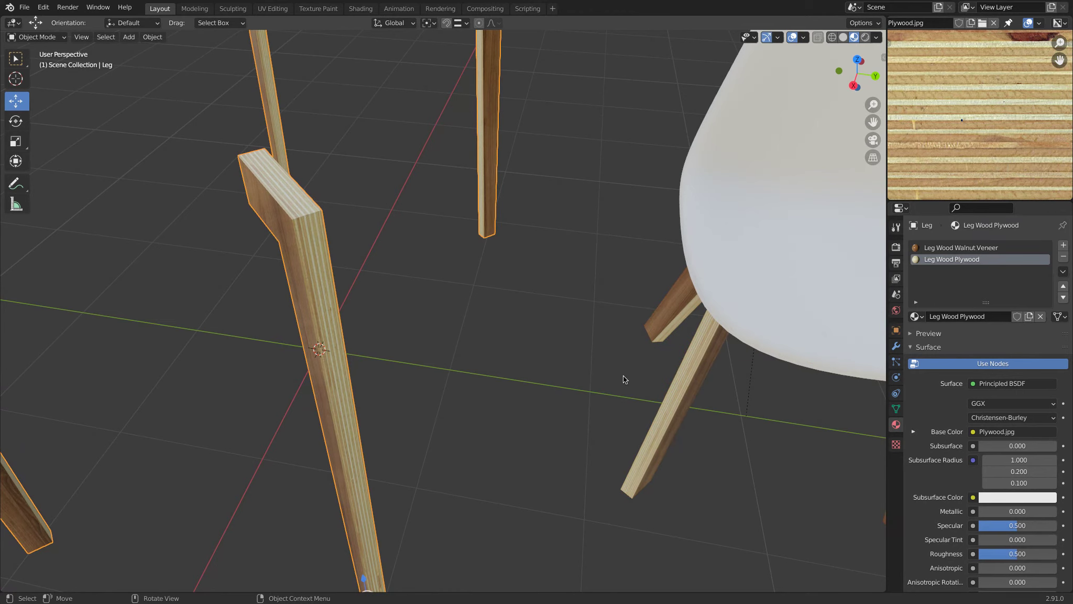
- Select the chair's front leg along with the table leg and enter Edit Mode
click(697, 363)
middle_drag(697, 352, 644, 326)
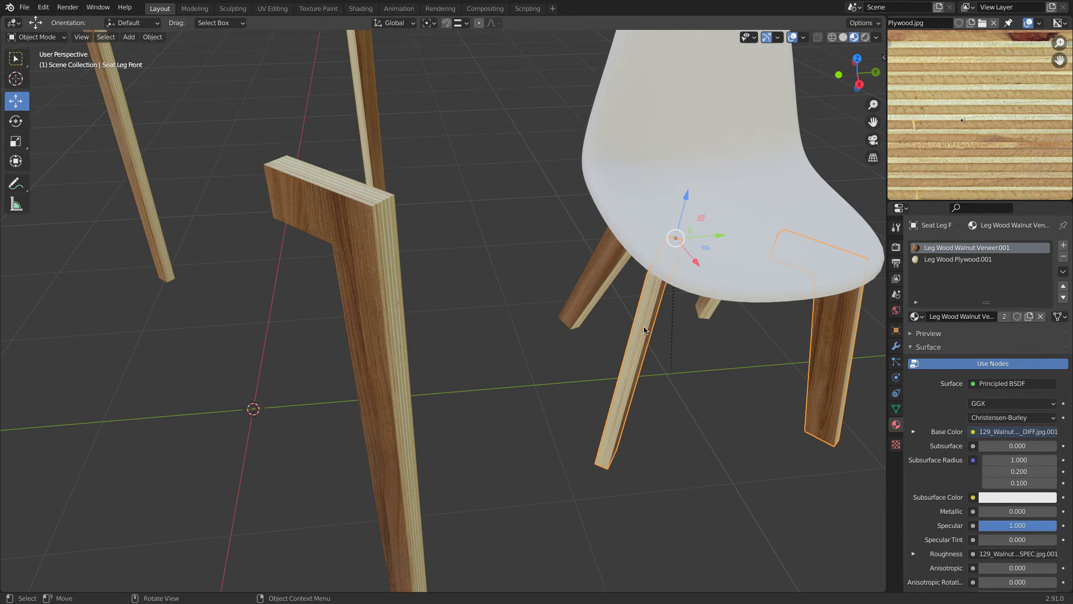
scroll(592, 301, up, 3)
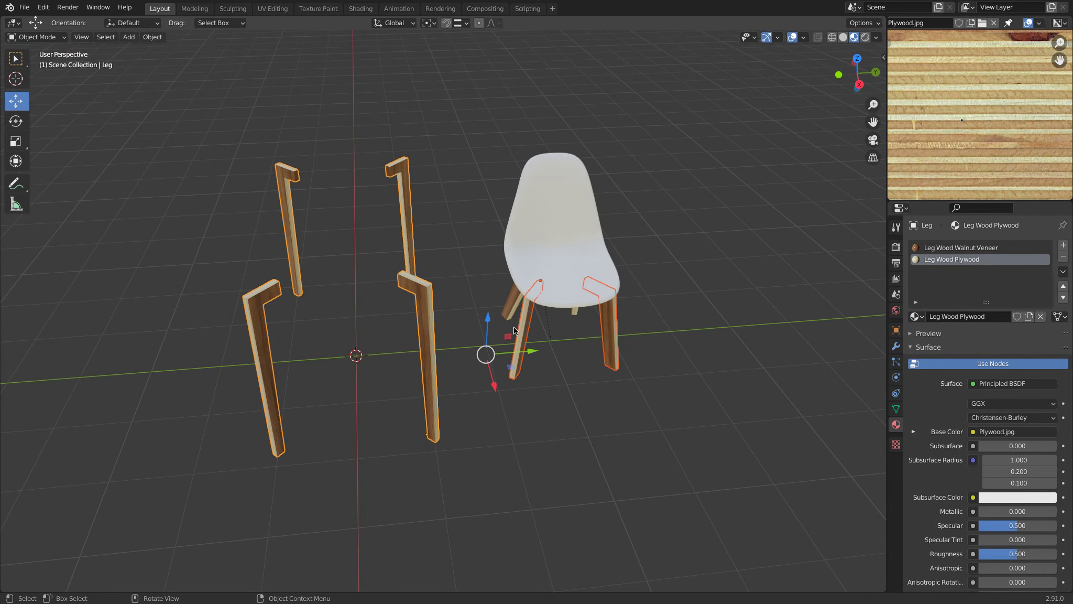
middle_drag(513, 330, 483, 277)
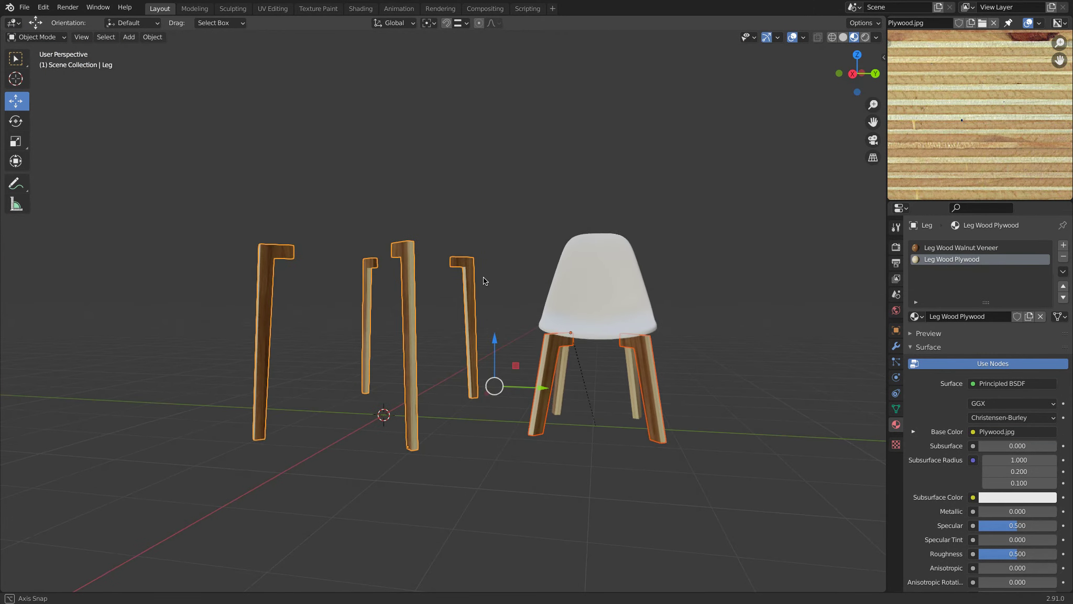
key(Tab)
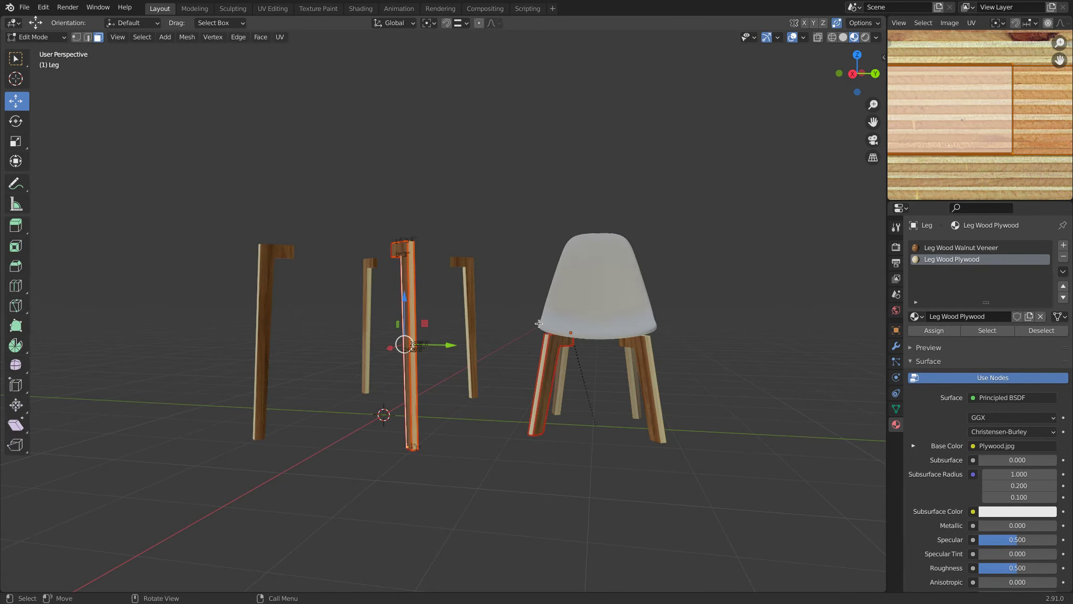
- Make the front chair leg active and select only its faces
middle_drag(527, 343, 584, 307)
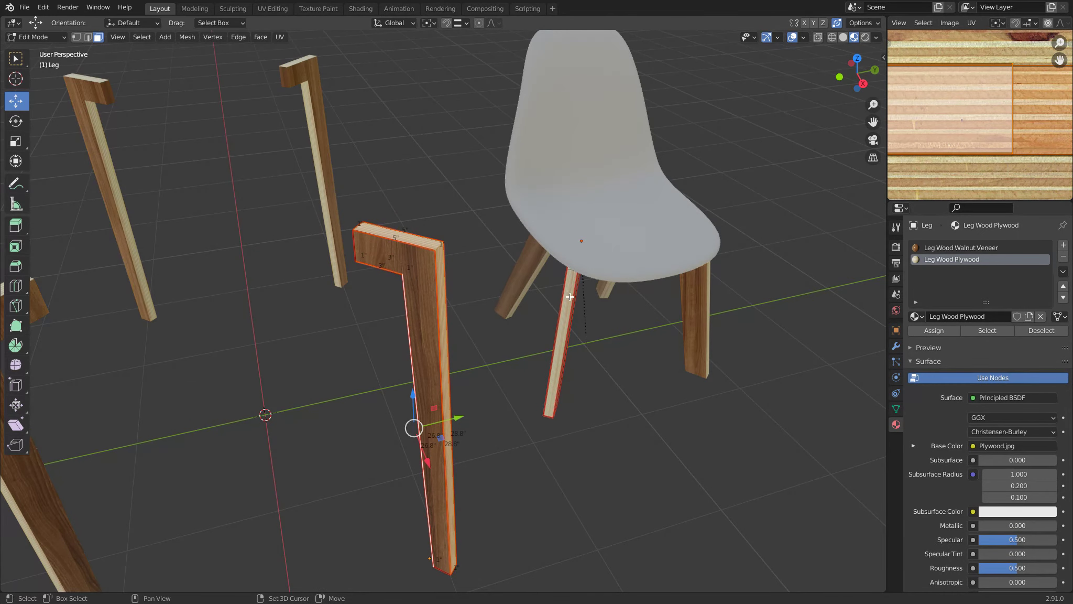
click(568, 297)
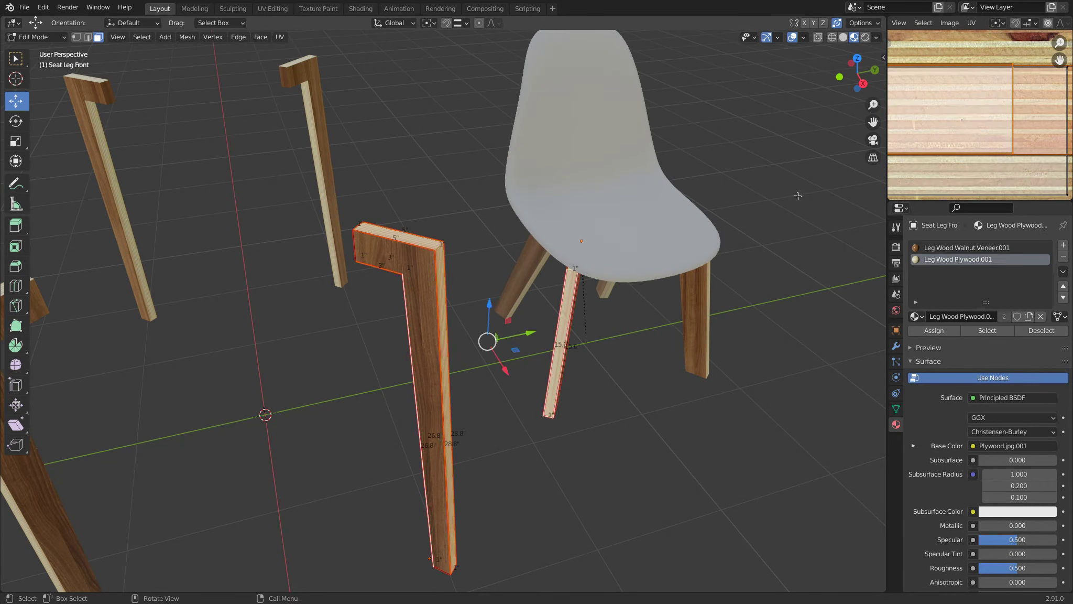
scroll(967, 120, down, 3)
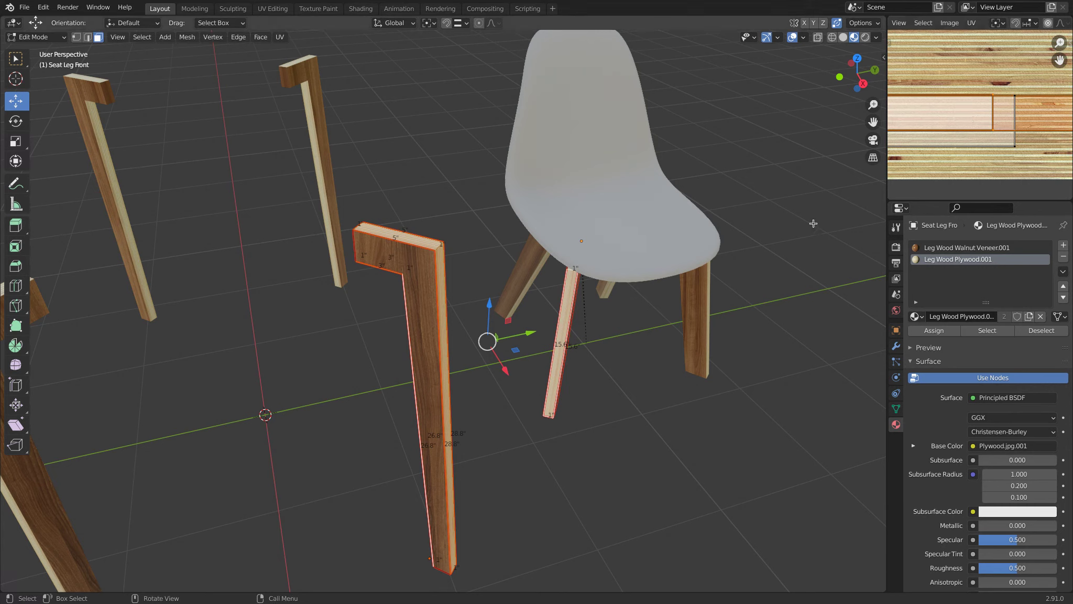
click(565, 309)
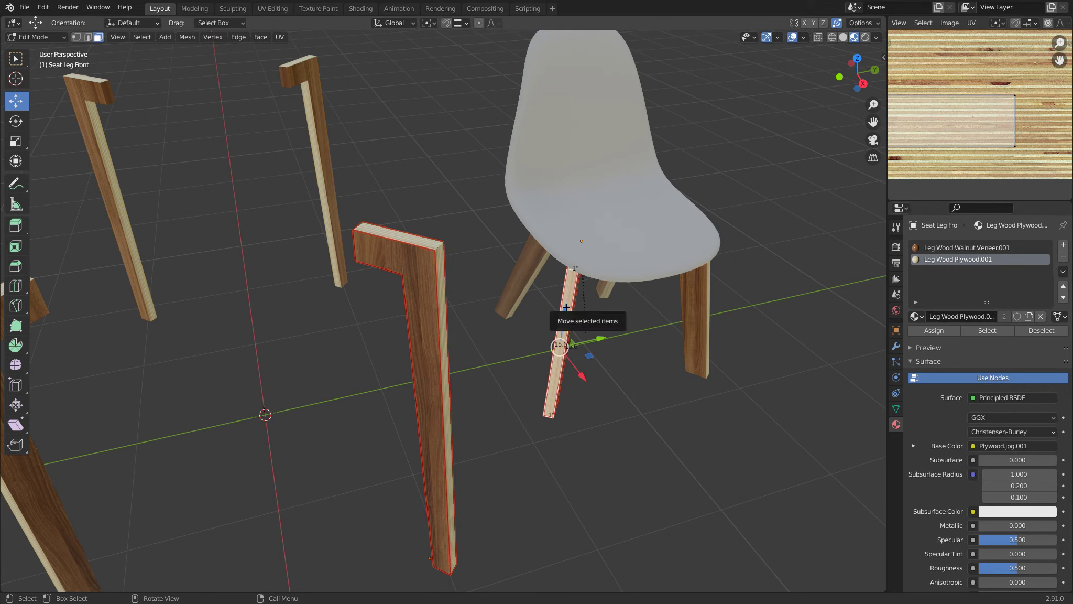
scroll(995, 113, down, 2)
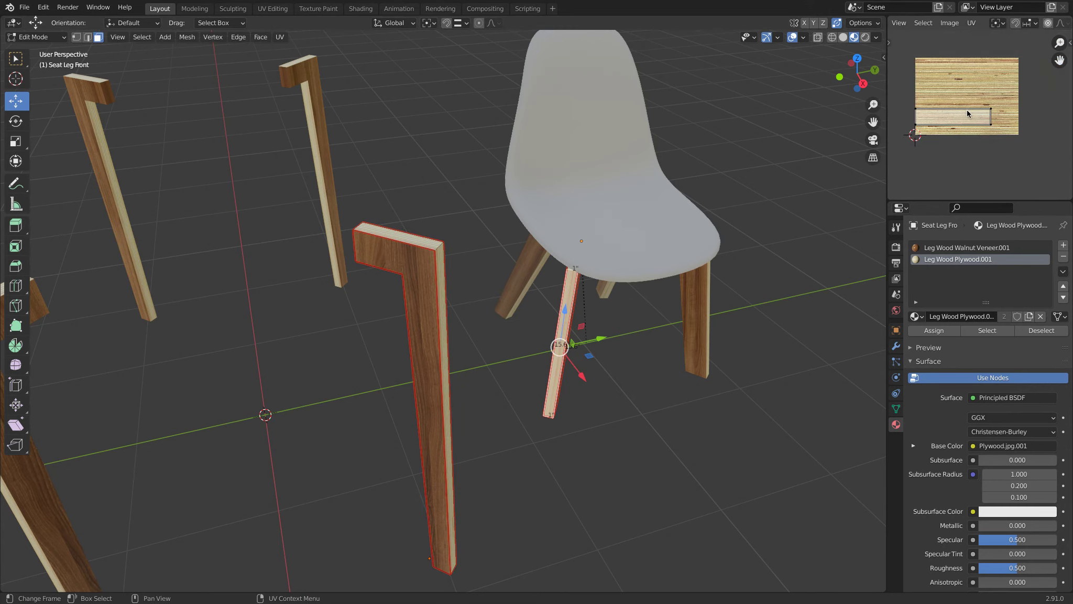
scroll(1016, 114, up, 2)
scroll(1024, 115, down, 1)
middle_drag(609, 218, 603, 282)
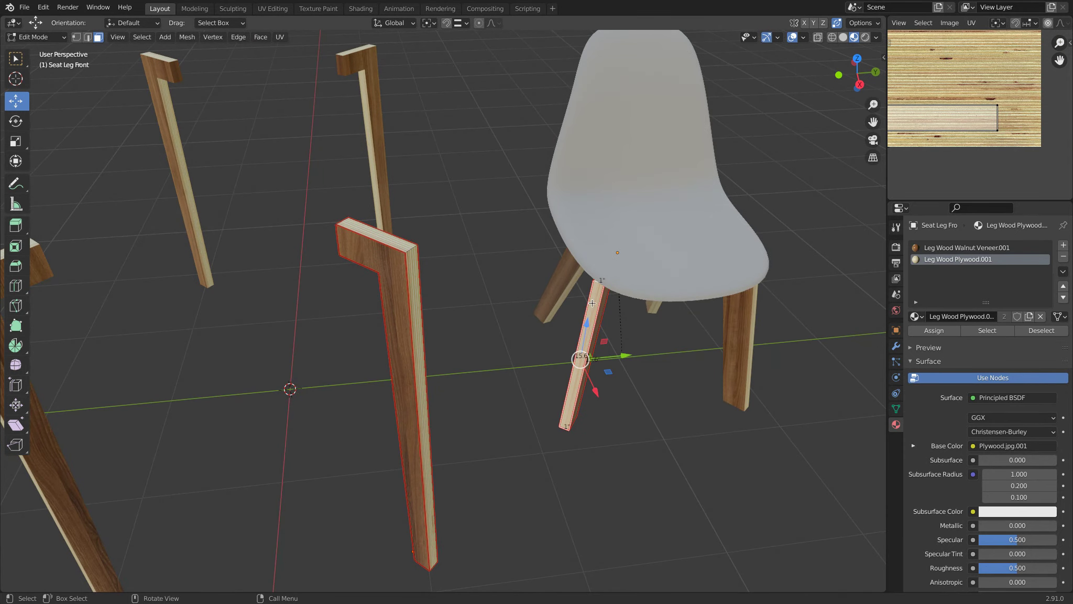
- Add the table leg's faces, including its top end and long front face, to the selection
shift+click(411, 261)
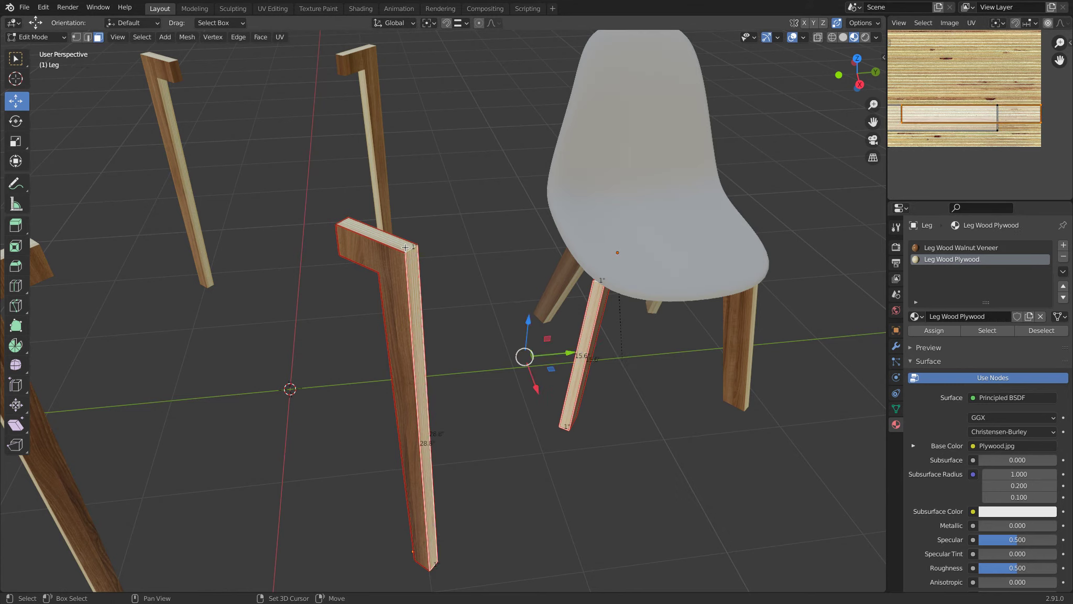
middle_drag(405, 247, 535, 190)
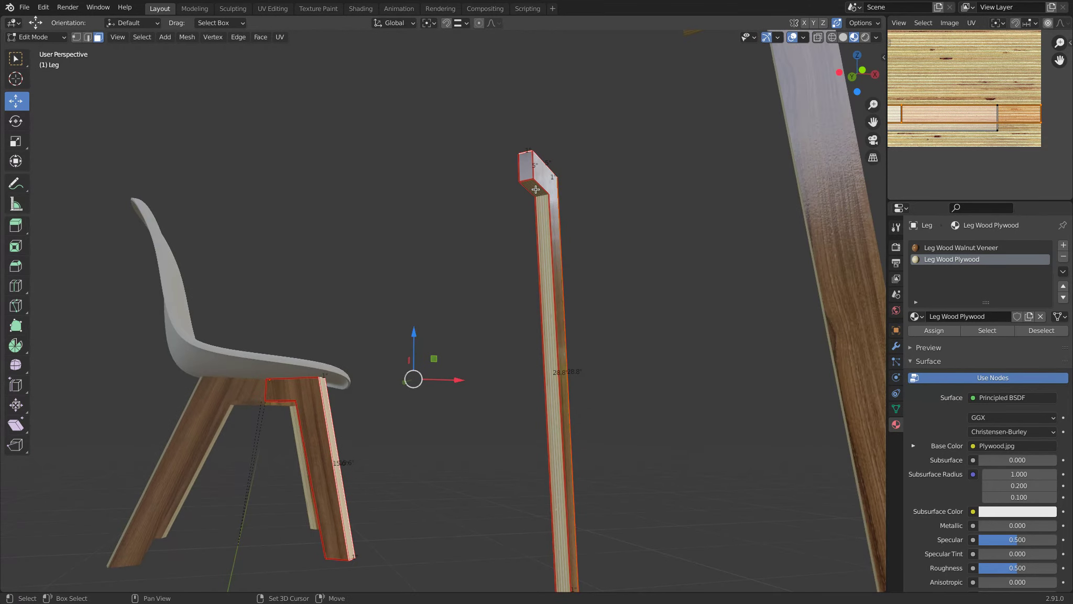
shift+click(535, 189)
shift+click(543, 210)
scroll(1011, 102, up, 2)
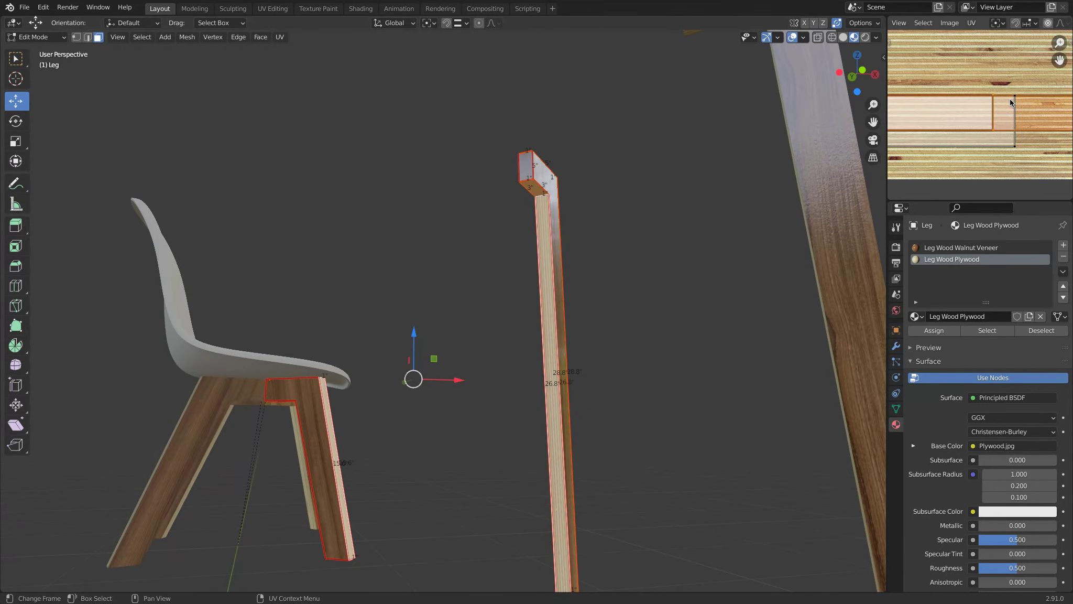
scroll(1010, 102, up, 1)
middle_drag(1011, 102, 977, 98)
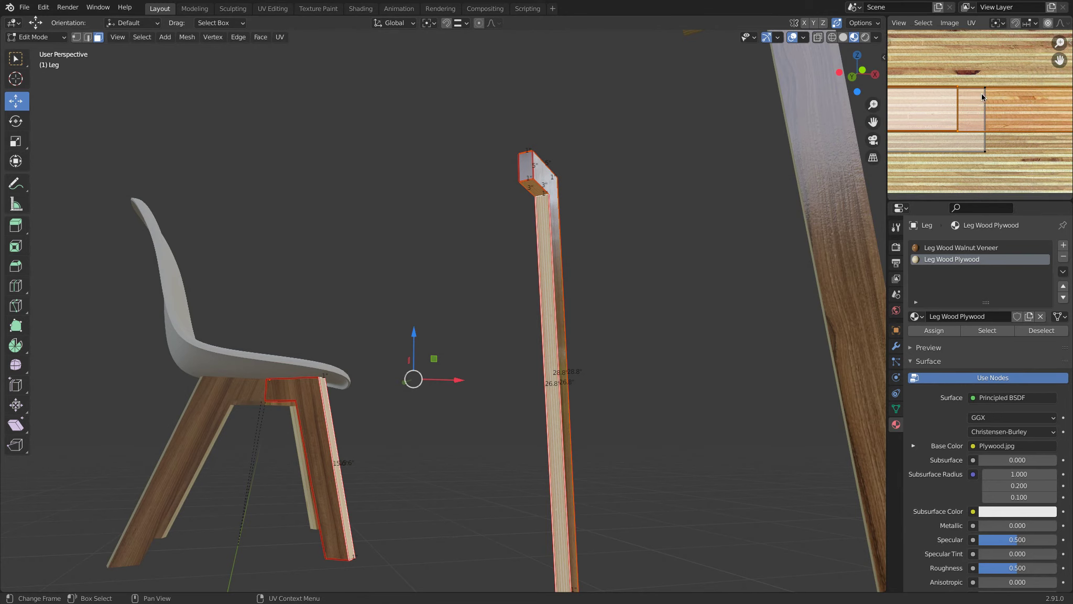
scroll(984, 95, up, 1)
- Shift the selected UV islands along Y, stretch them vertically, nudge them, and return to Object Mode
key(g)
key(y)
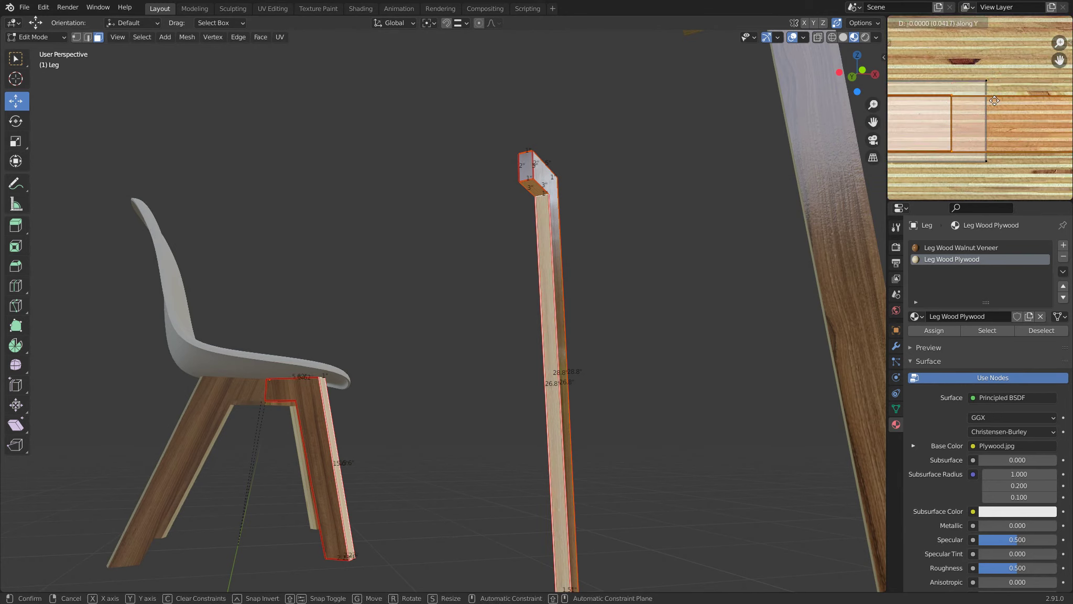
click(995, 98)
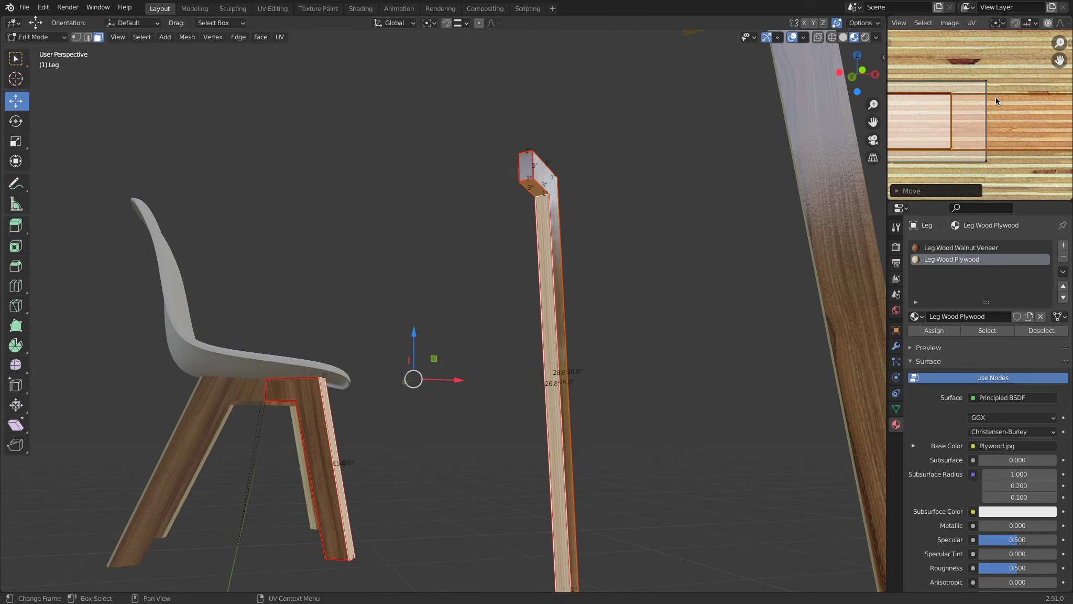
key(s)
key(y)
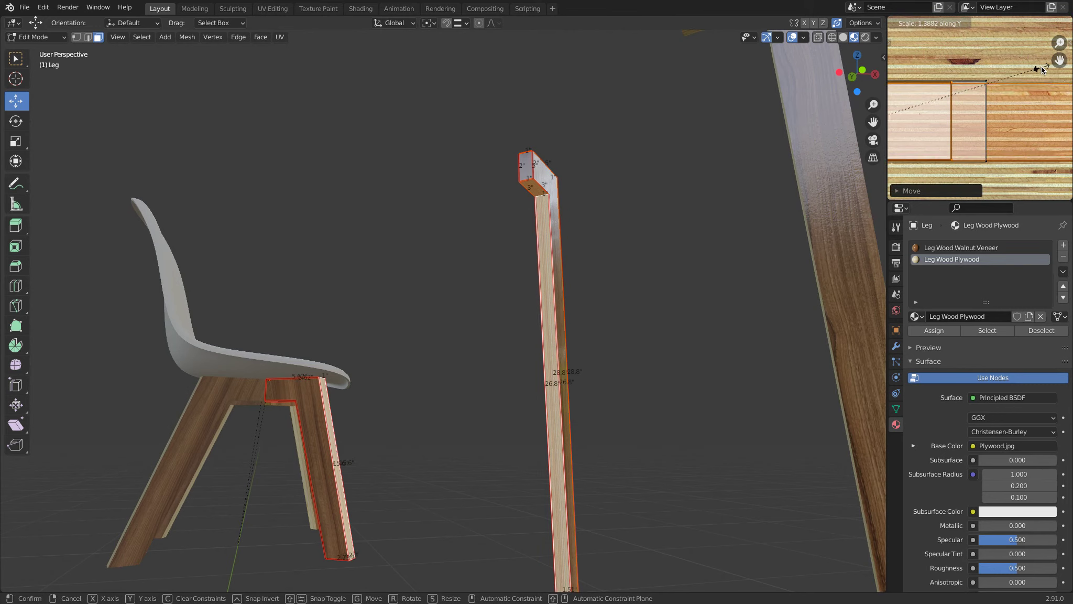
click(1045, 65)
key(g)
key(y)
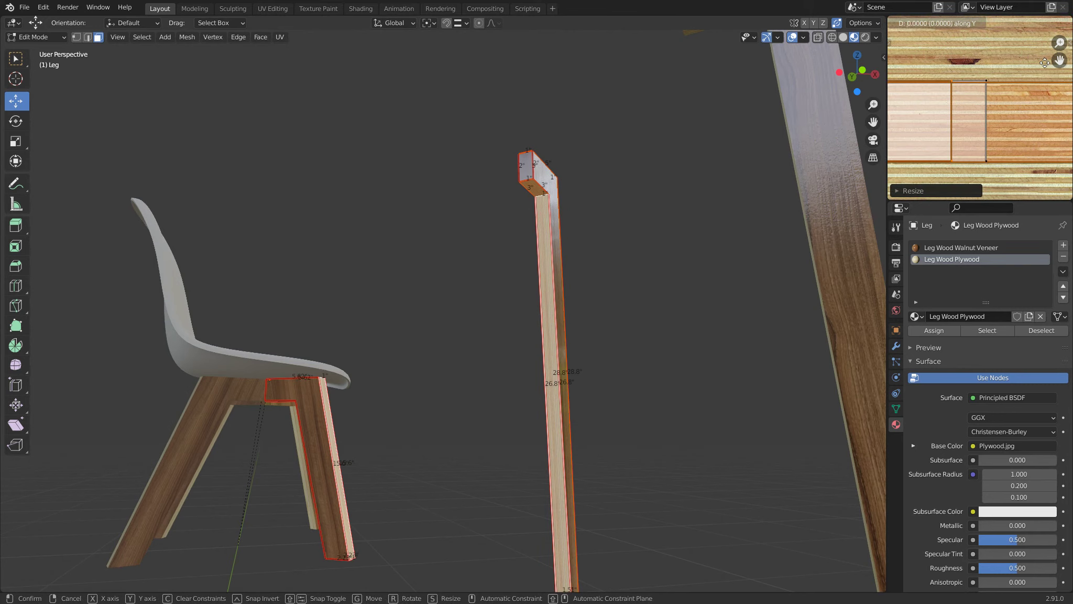
click(1043, 64)
scroll(647, 261, down, 3)
scroll(647, 261, down, 3)
middle_drag(647, 261, 438, 283)
key(Tab)
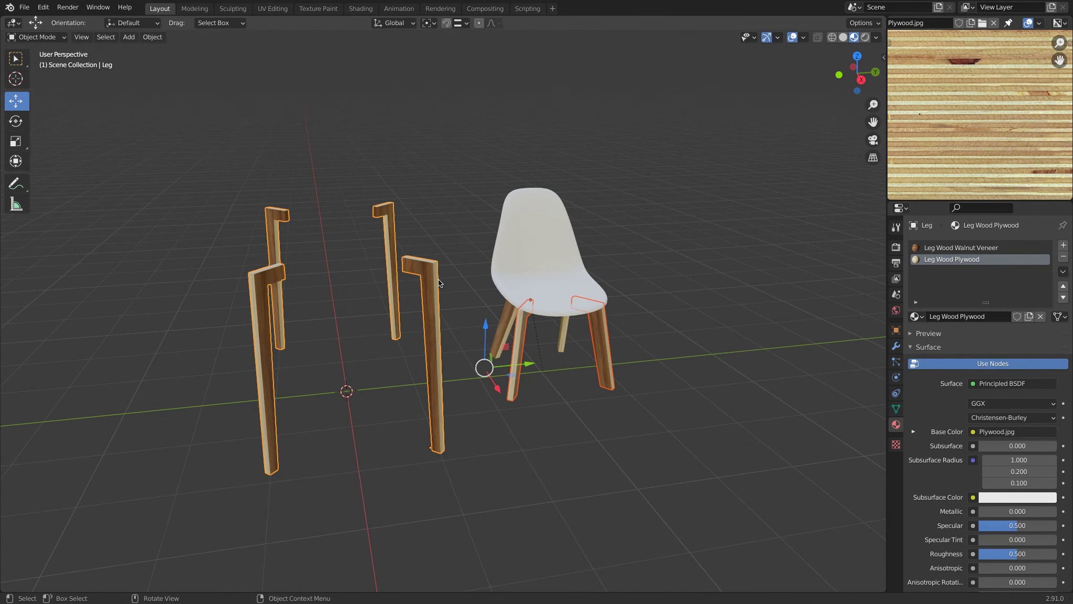
- Switch the top-right image editor panel to the Outliner listing the scene's objects
middle_drag(438, 279, 736, 116)
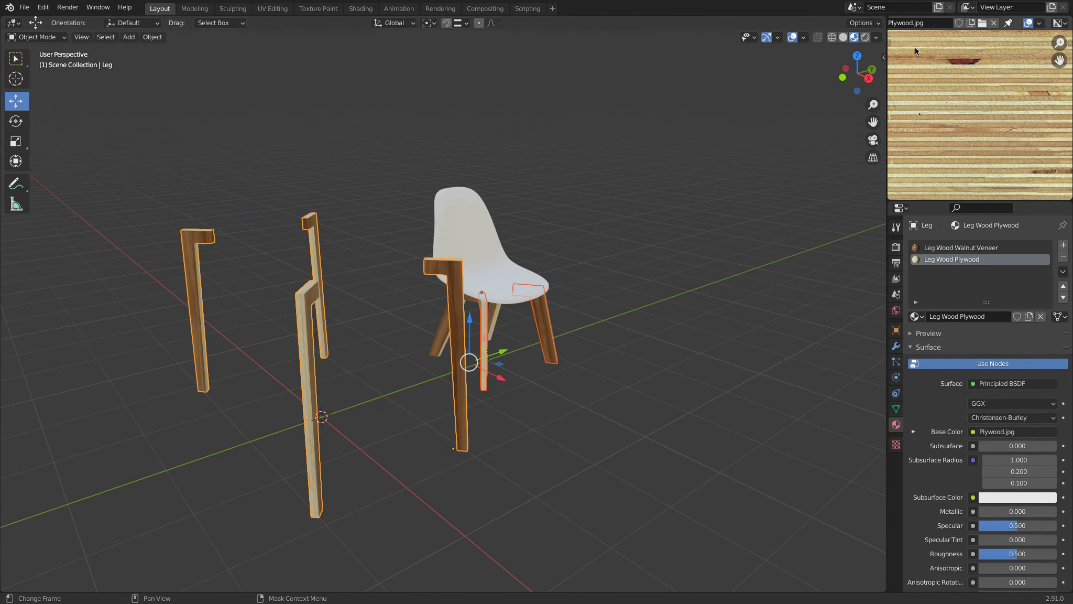
scroll(915, 47, down, 3)
scroll(924, 40, up, 1)
scroll(932, 25, up, 3)
scroll(930, 26, up, 2)
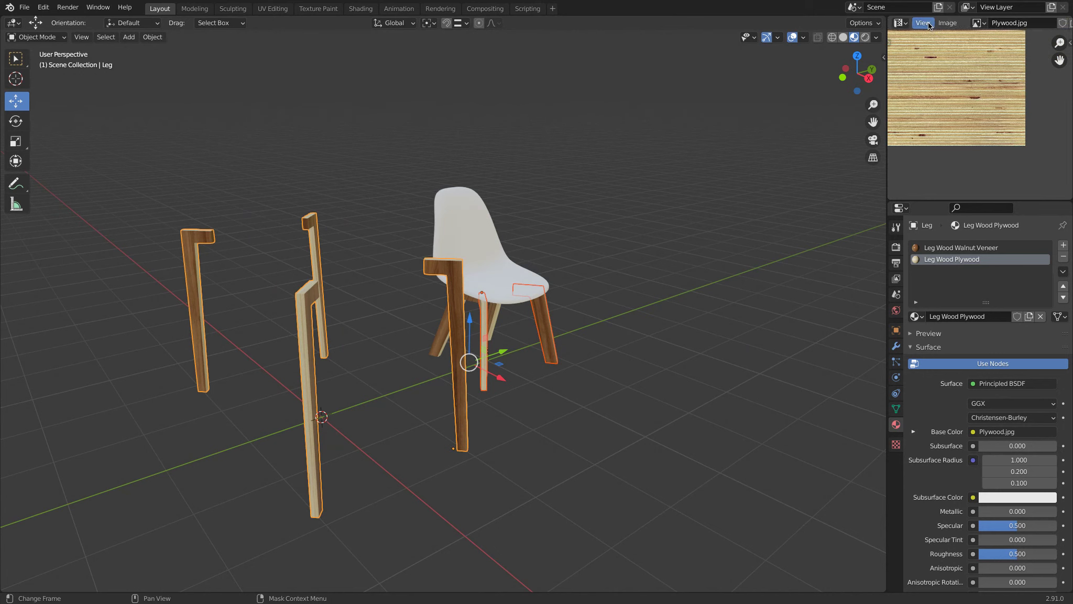
click(900, 23)
click(885, 54)
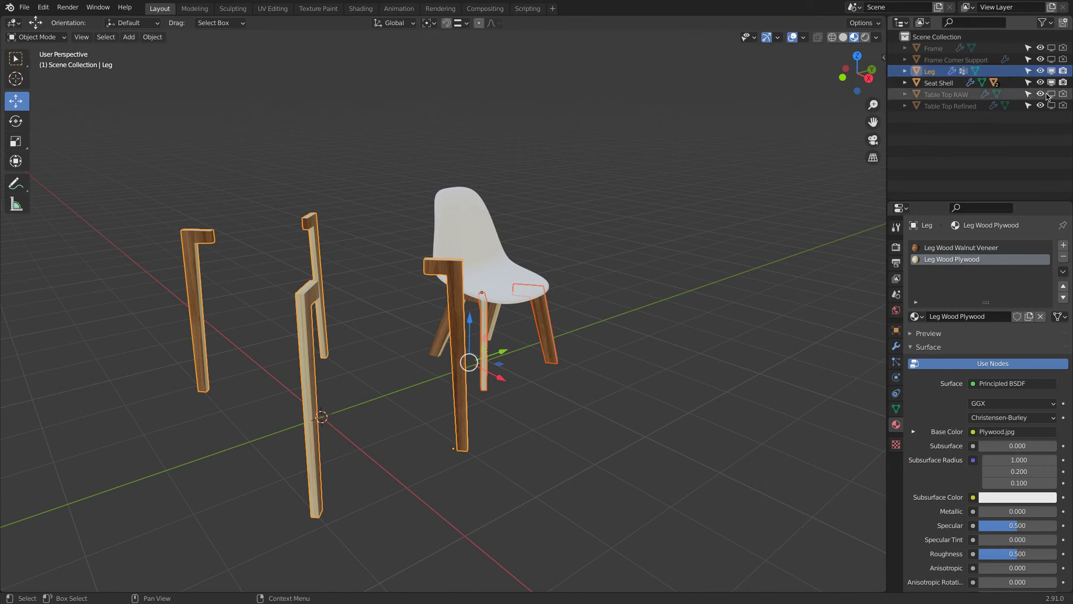
- Unhide Frame Corner Support, Frame and Table Top Refined, then deselect the legs and orbit to check
click(1051, 60)
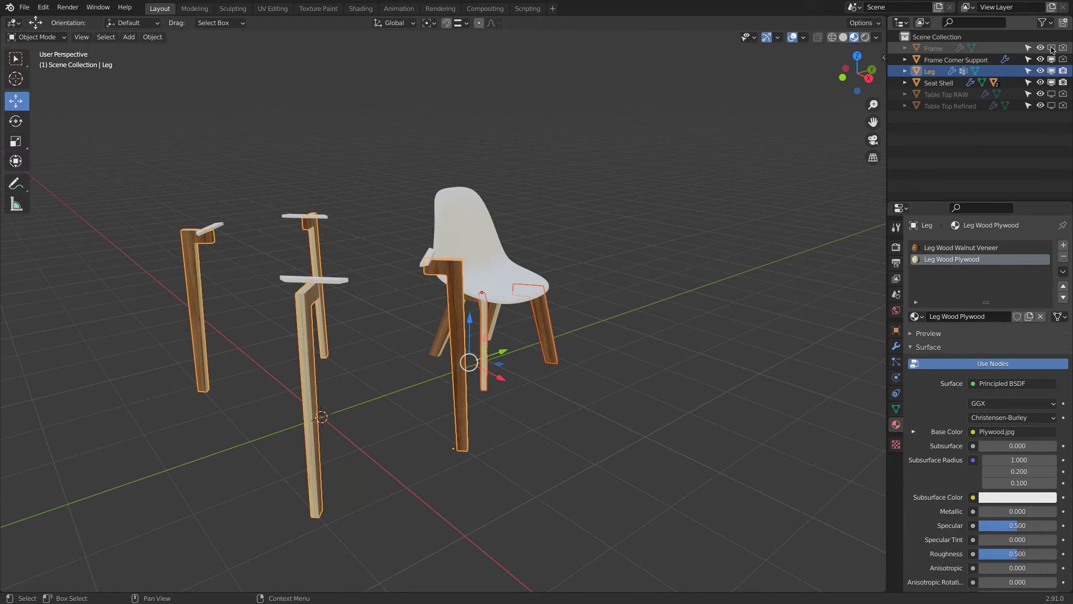
click(1051, 48)
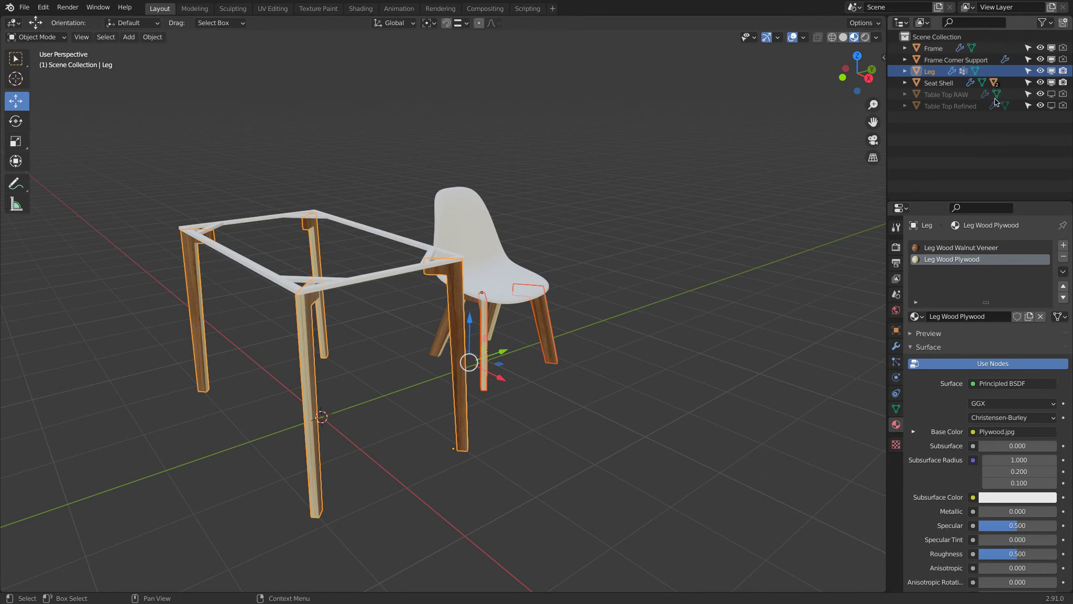
click(1051, 106)
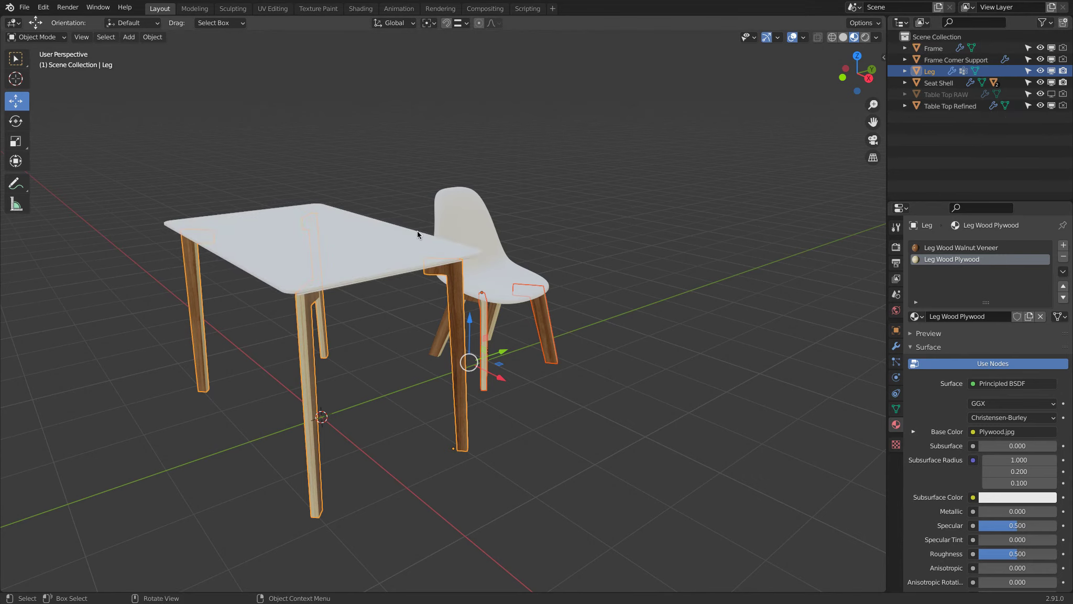
middle_drag(418, 233, 560, 242)
click(451, 210)
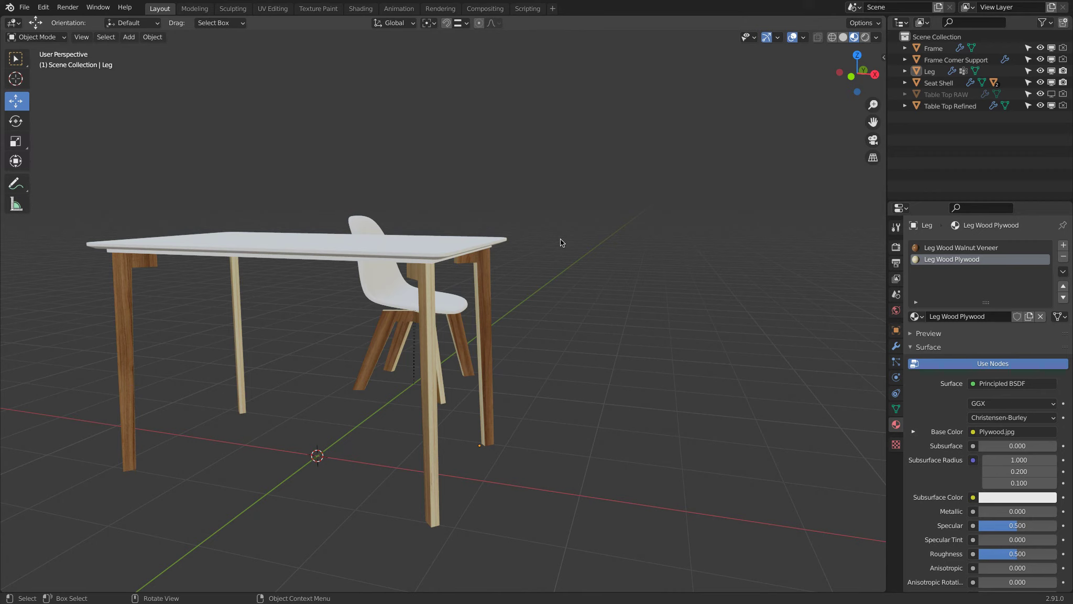
middle_drag(558, 247, 435, 271)
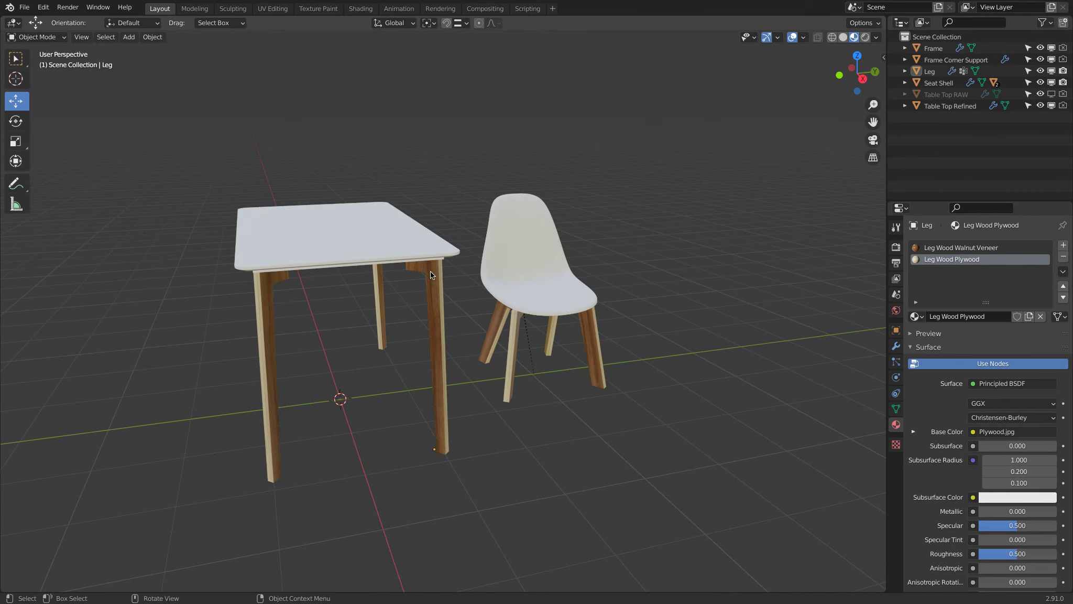
click(432, 272)
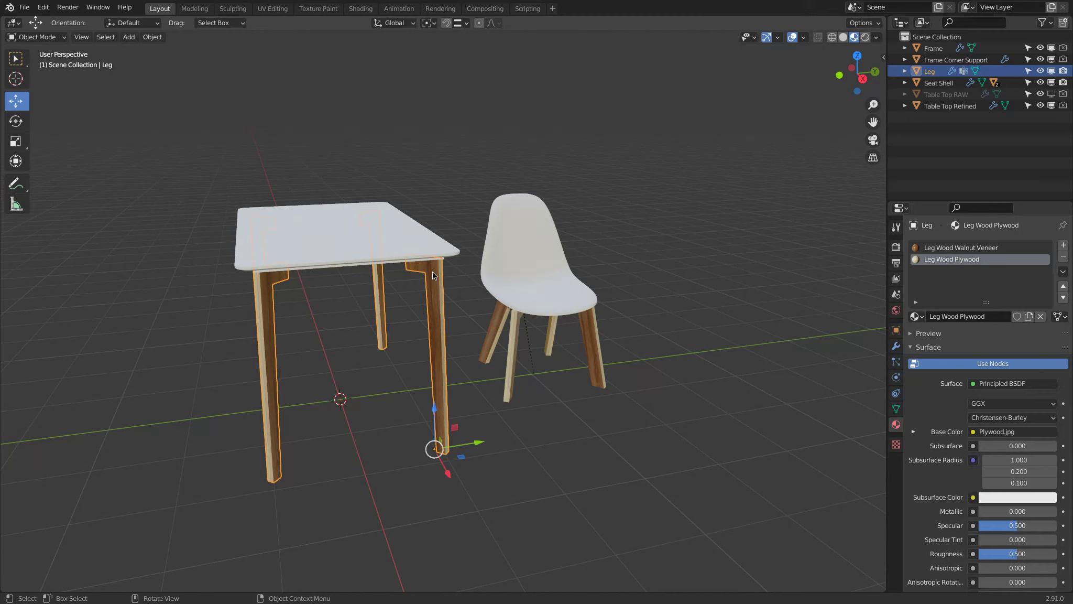
key(Tab)
click(434, 280)
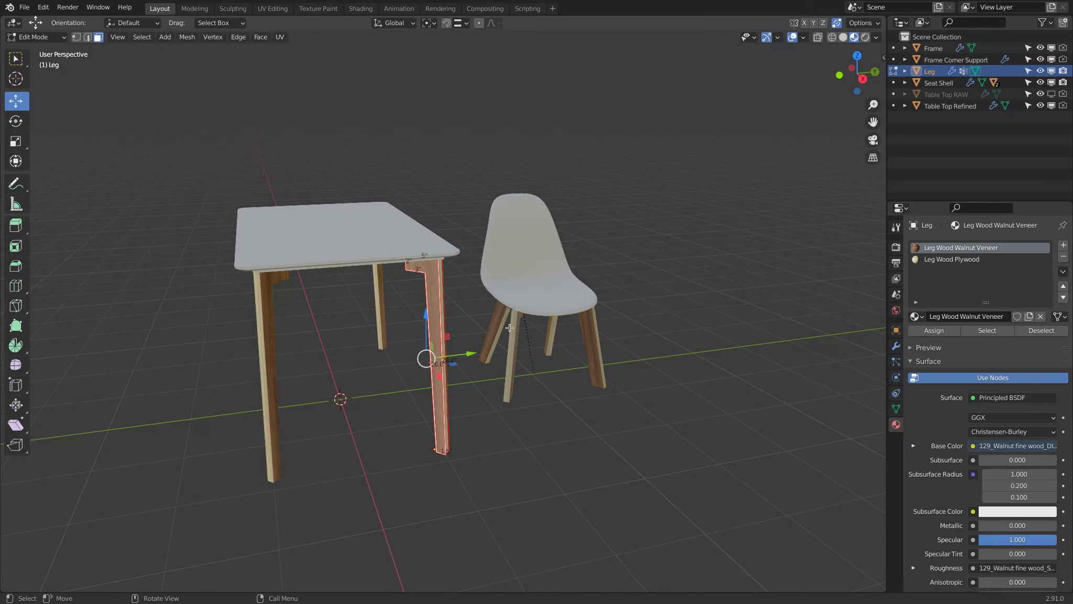
middle_drag(574, 340, 512, 338)
key(alt+q)
click(567, 366)
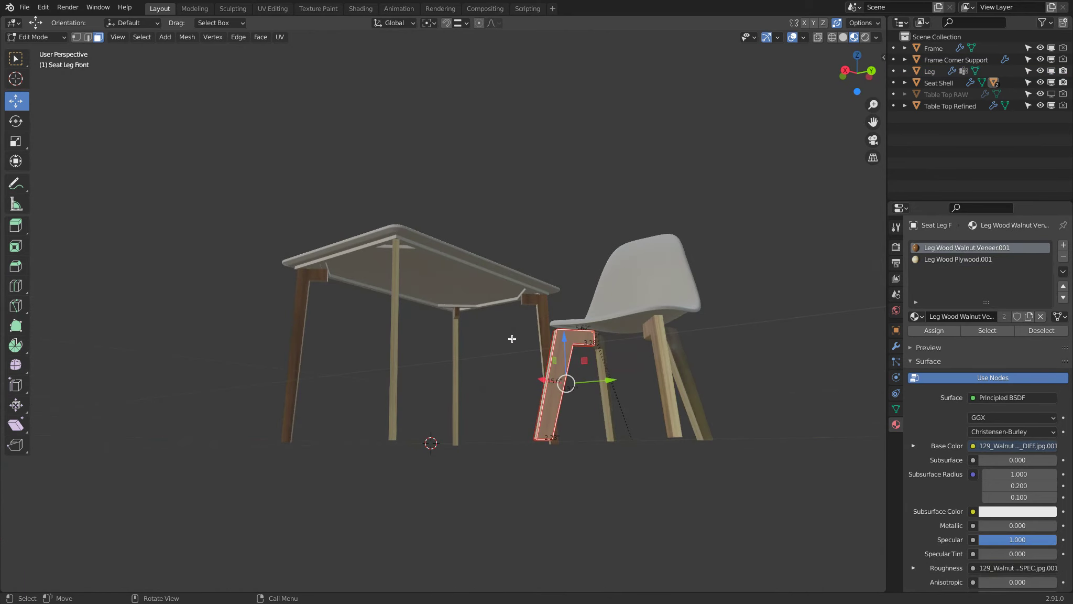
key(Tab)
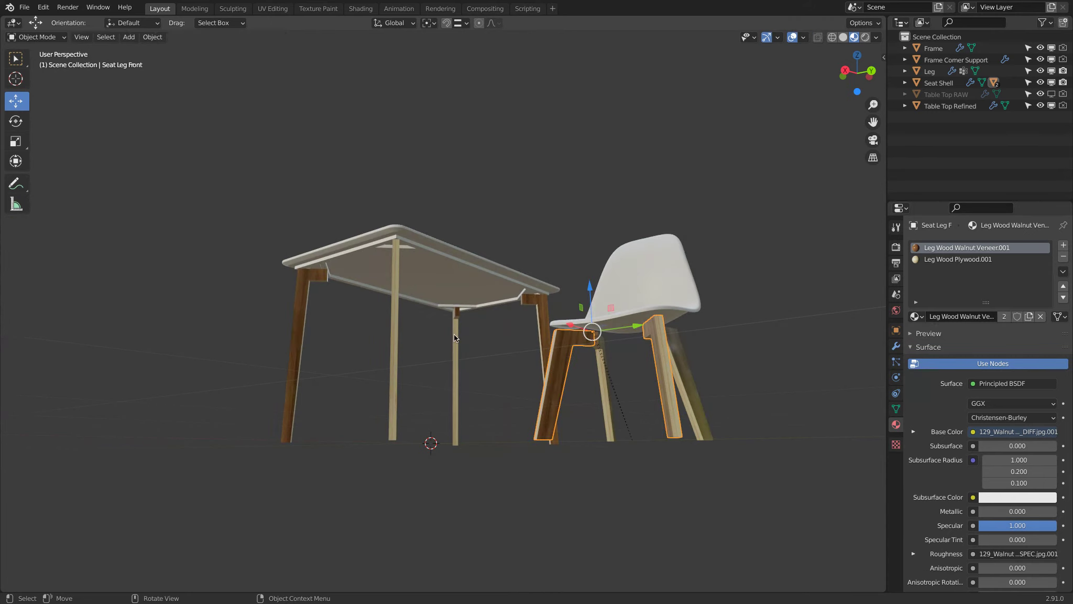
middle_drag(413, 345, 541, 377)
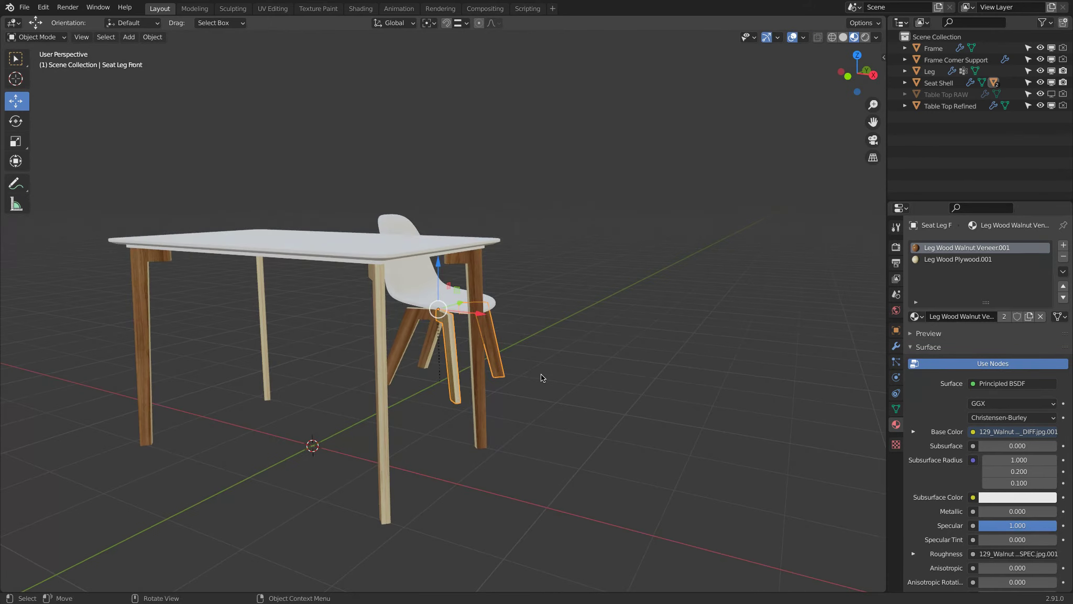